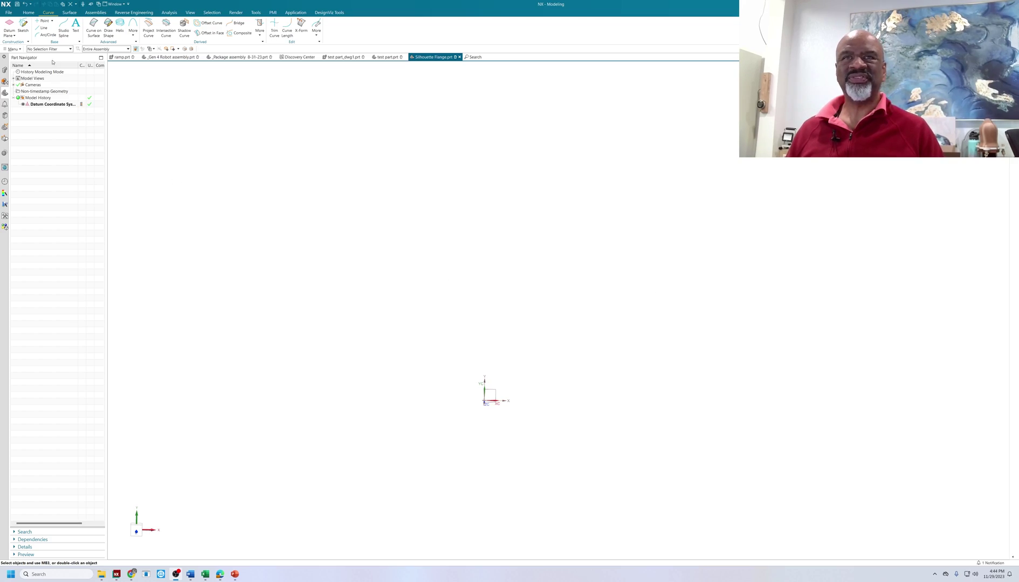
Start a new sketch on the XY datum plane
{"action": "left_click", "coordinate": [28, 13]}
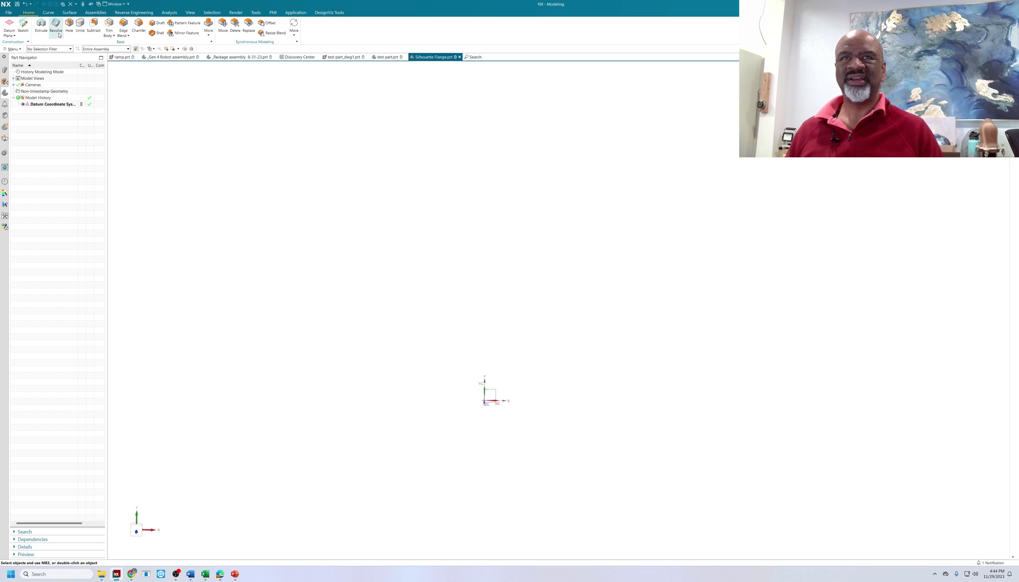
{"action": "left_click", "coordinate": [23, 25]}
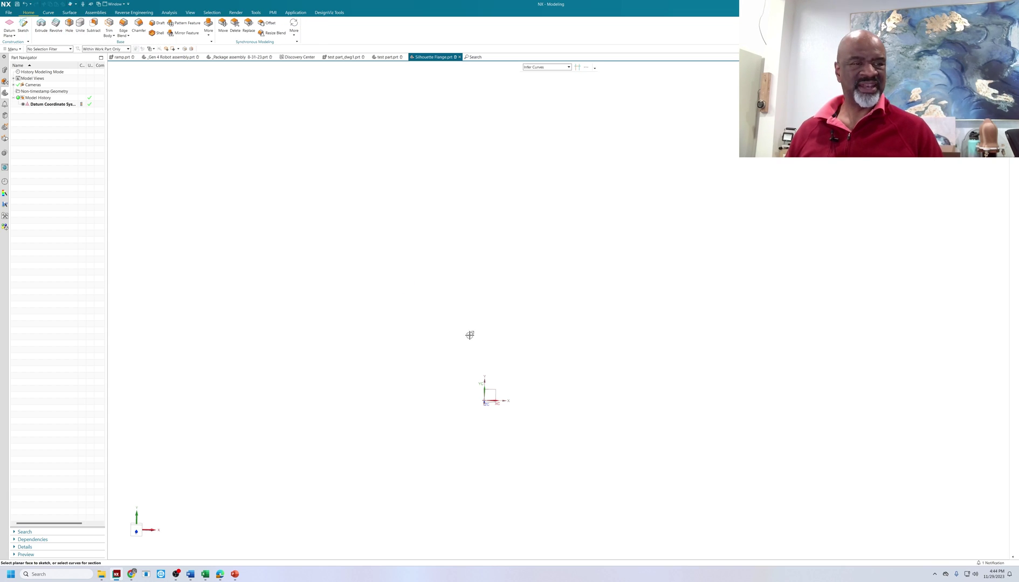
{"action": "left_click", "coordinate": [495, 389]}
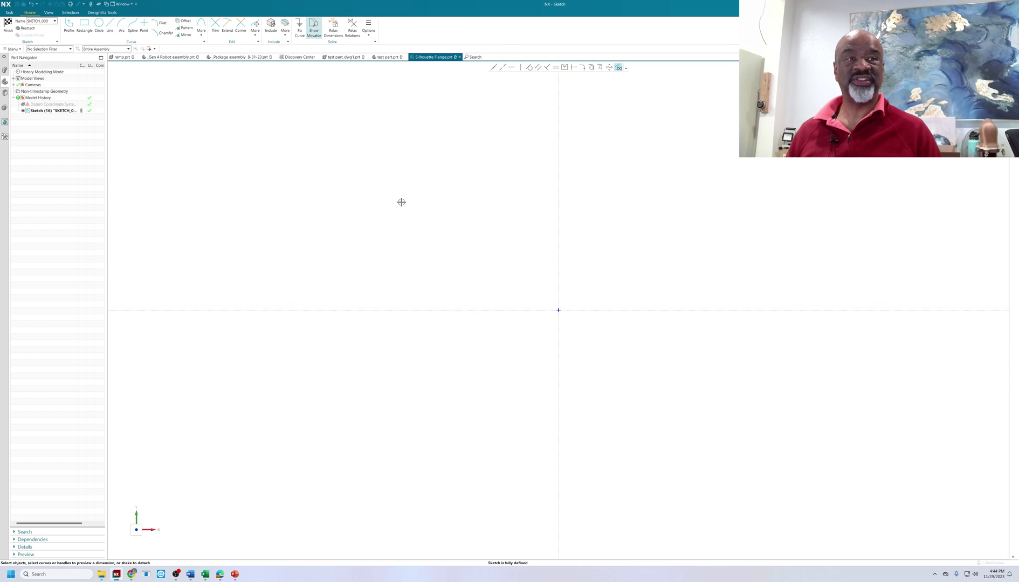
{"action": "middle_click_drag", "start_coordinate": [458, 169], "coordinate": [332, 257], "text": "shift"}
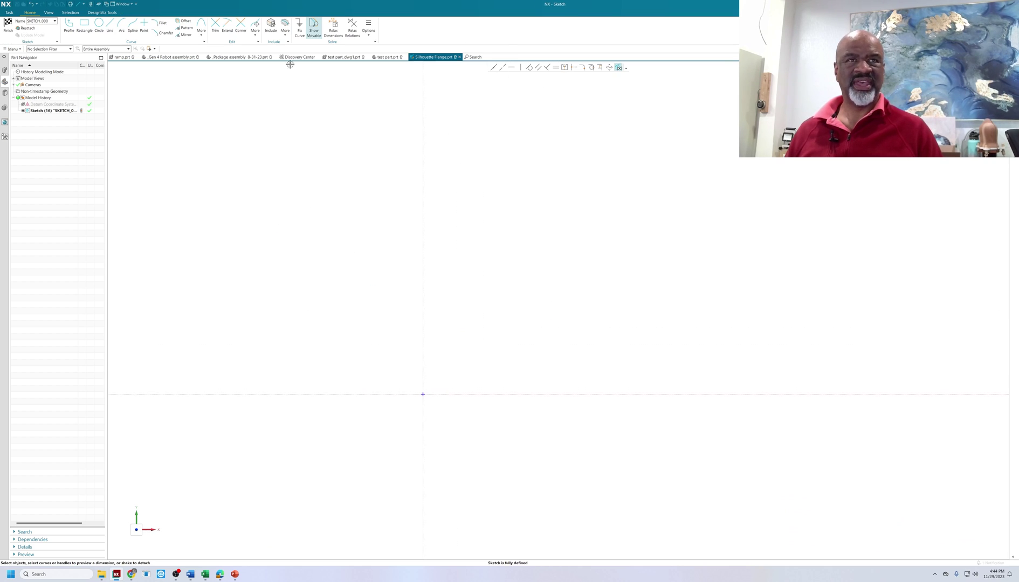
Draw a short horizontal line starting on the vertical axis
{"action": "left_click", "coordinate": [110, 25]}
{"action": "left_click", "coordinate": [423, 136]}
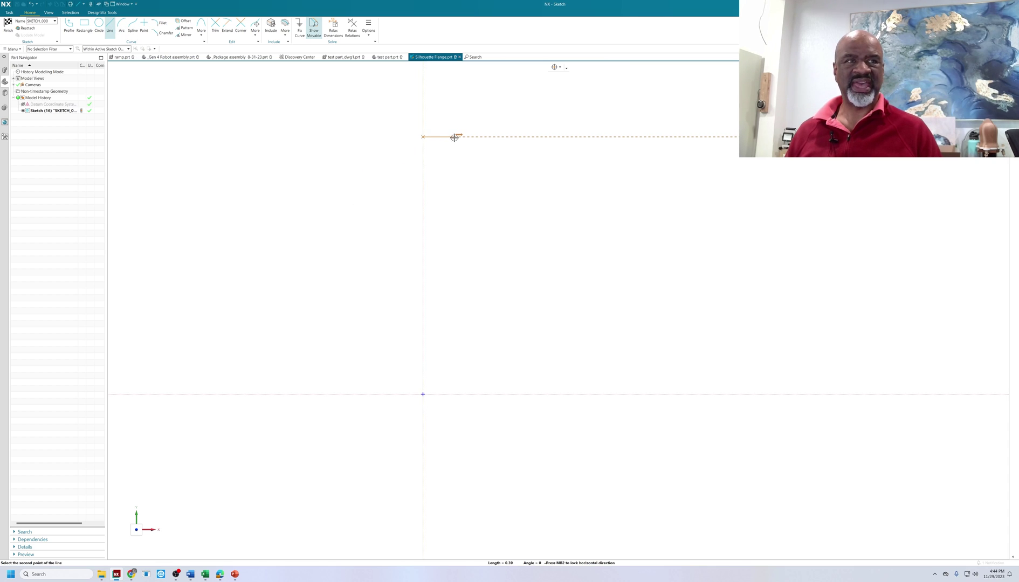
{"action": "left_click", "coordinate": [454, 136]}
{"action": "key", "text": "Escape"}
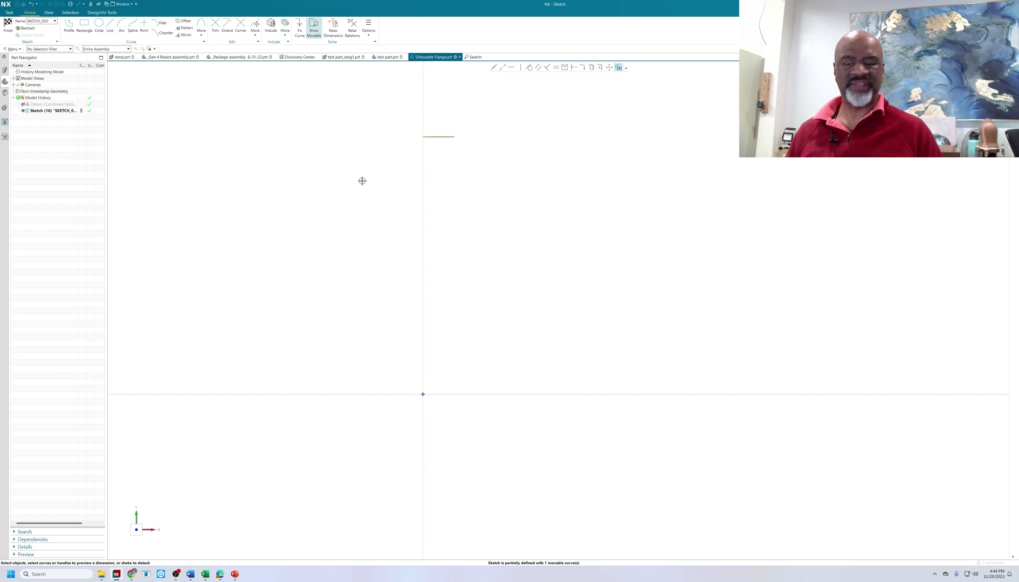
Dimension the line's height above the horizontal axis to 5, scaling the sketch
{"action": "key", "text": "d"}
{"action": "left_click", "coordinate": [465, 395]}
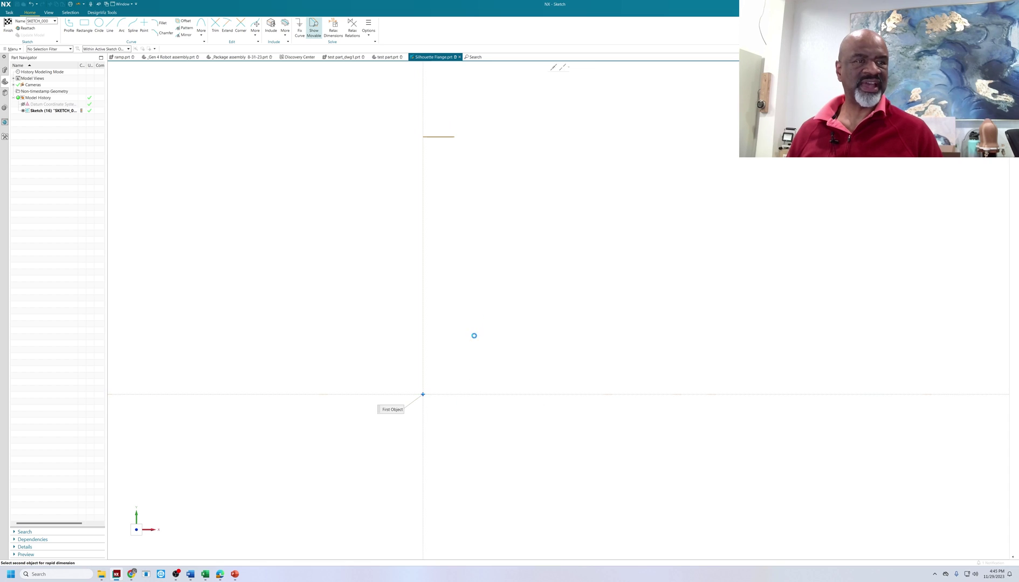
{"action": "left_click", "coordinate": [441, 137]}
{"action": "left_click", "coordinate": [522, 204]}
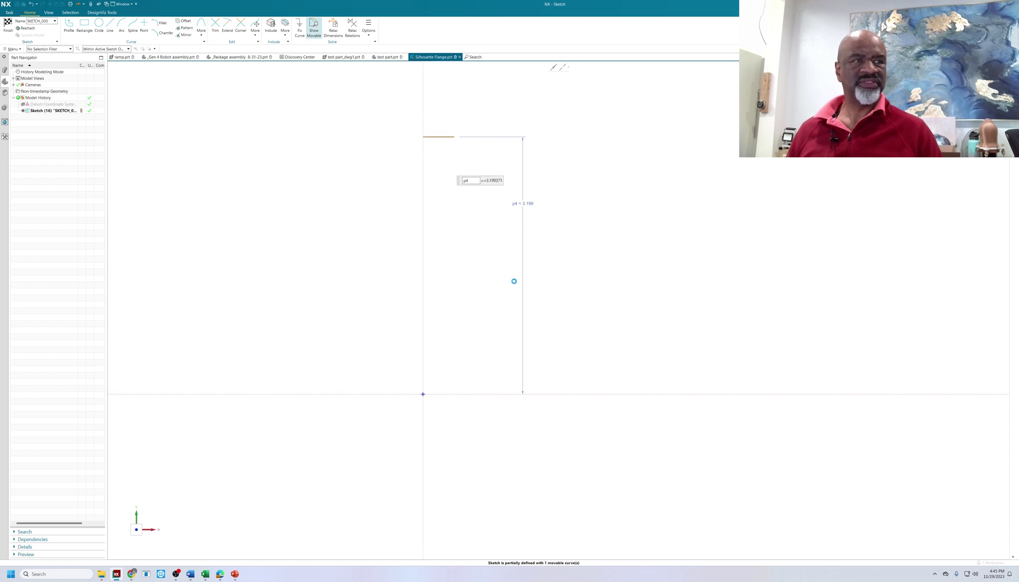
{"action": "key", "text": "Return"}
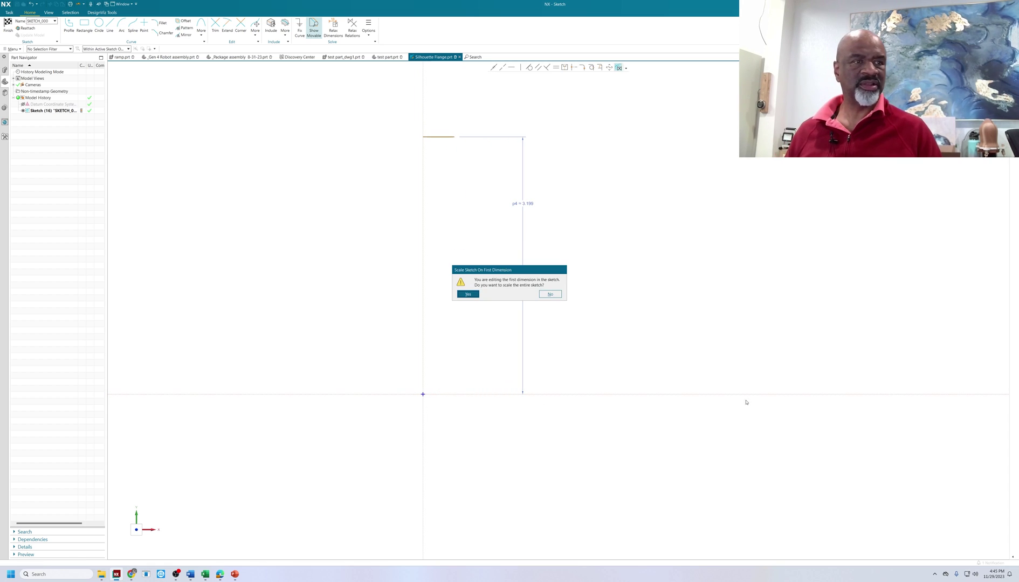
{"action": "left_click", "coordinate": [464, 292]}
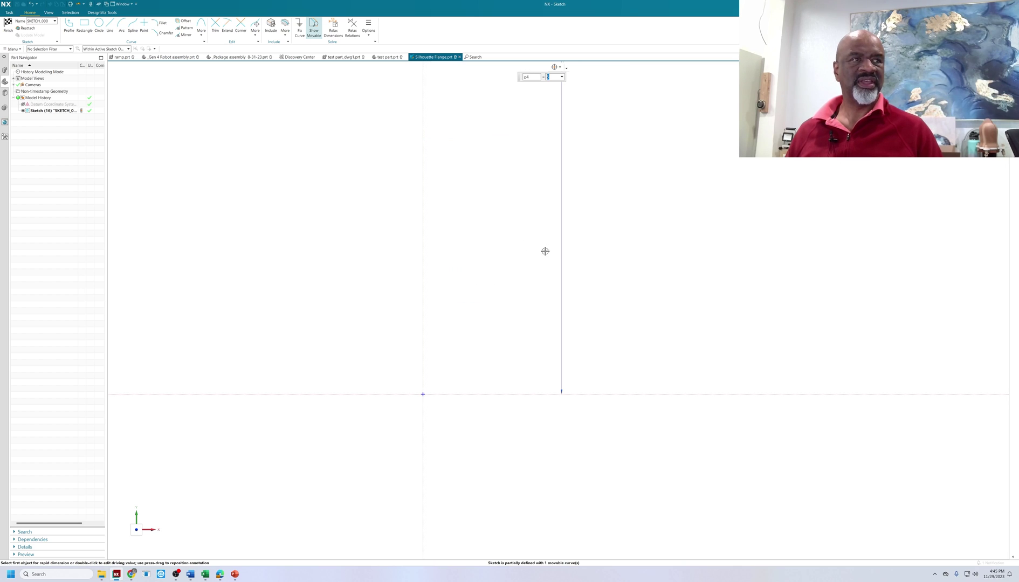
{"action": "scroll", "coordinate": [539, 237], "scroll_direction": "down", "scroll_amount": 3}
{"action": "scroll", "coordinate": [478, 187], "scroll_direction": "up", "scroll_amount": 2}
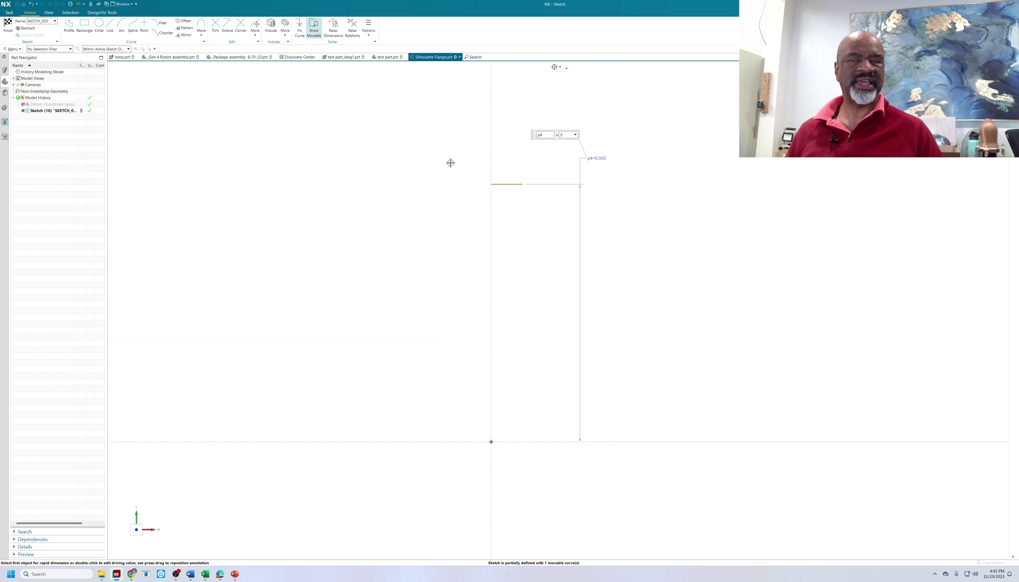
Try a tangent spline from the line's left end to the horizontal axis, then discard it
{"action": "left_click", "coordinate": [133, 24]}
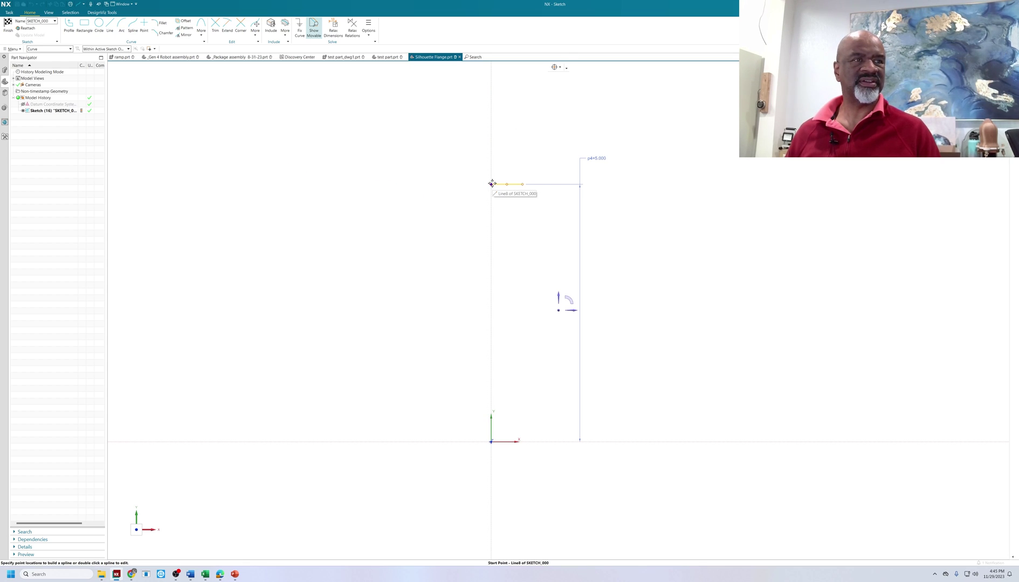
{"action": "left_click", "coordinate": [491, 185]}
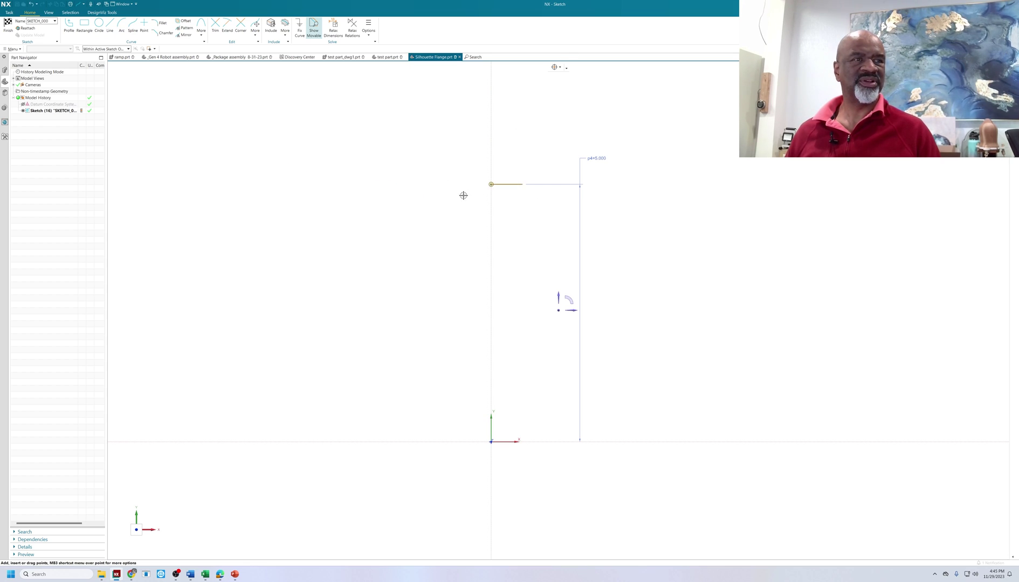
{"action": "right_click", "coordinate": [490, 185]}
{"action": "left_click", "coordinate": [507, 199]}
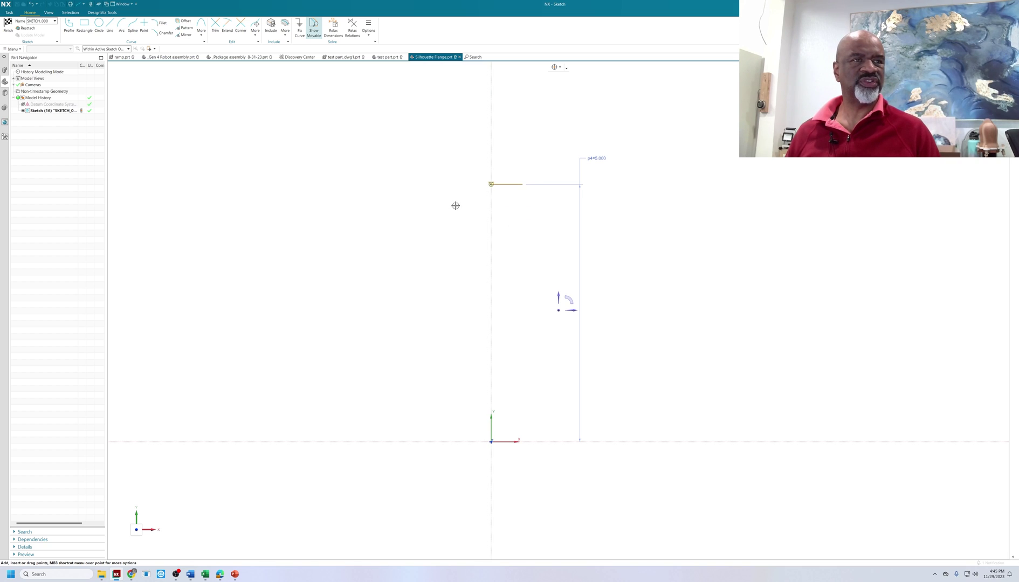
{"action": "left_click", "coordinate": [400, 377]}
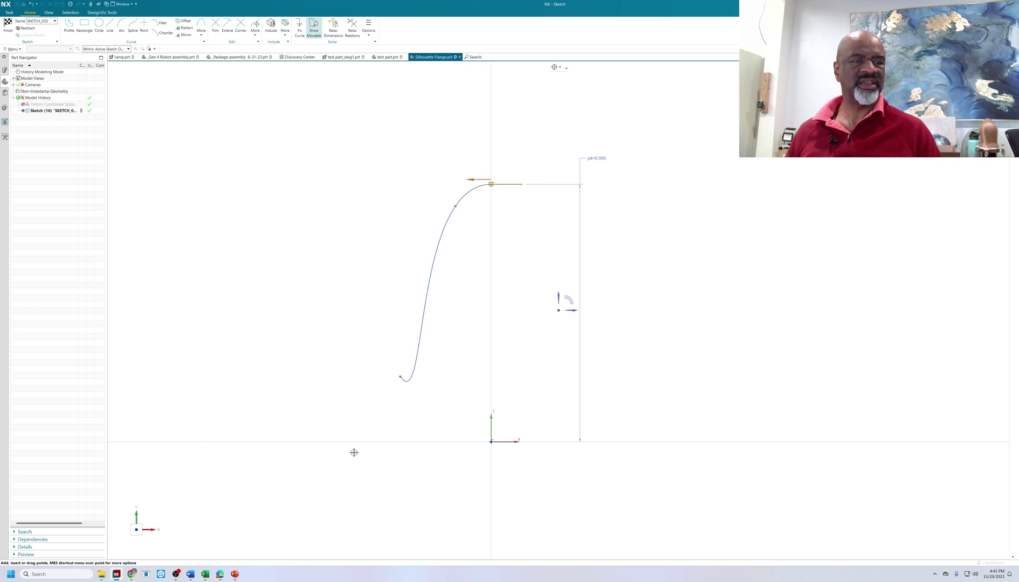
{"action": "left_click", "coordinate": [392, 442]}
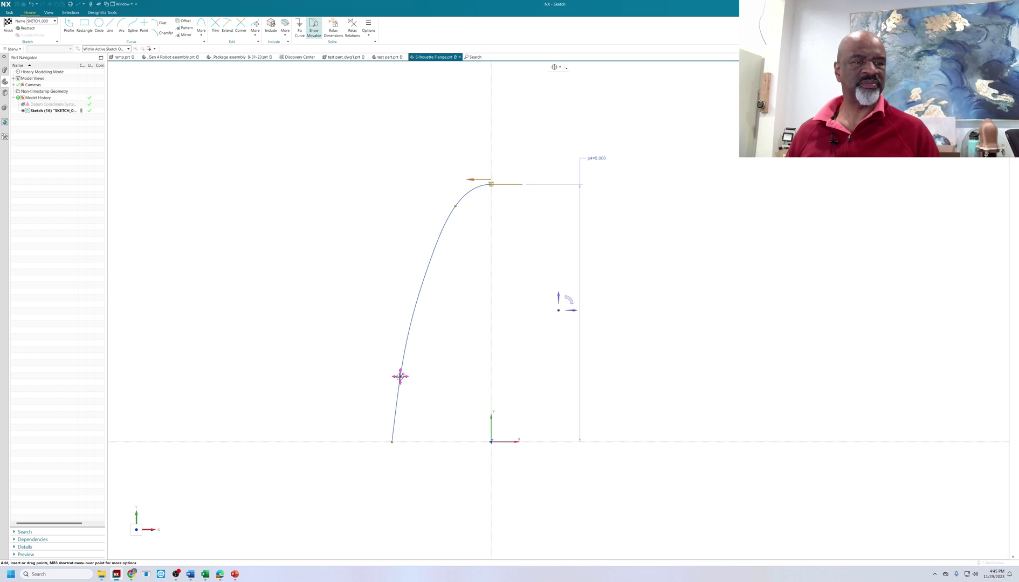
{"action": "left_click_drag", "start_coordinate": [400, 376], "coordinate": [399, 371]}
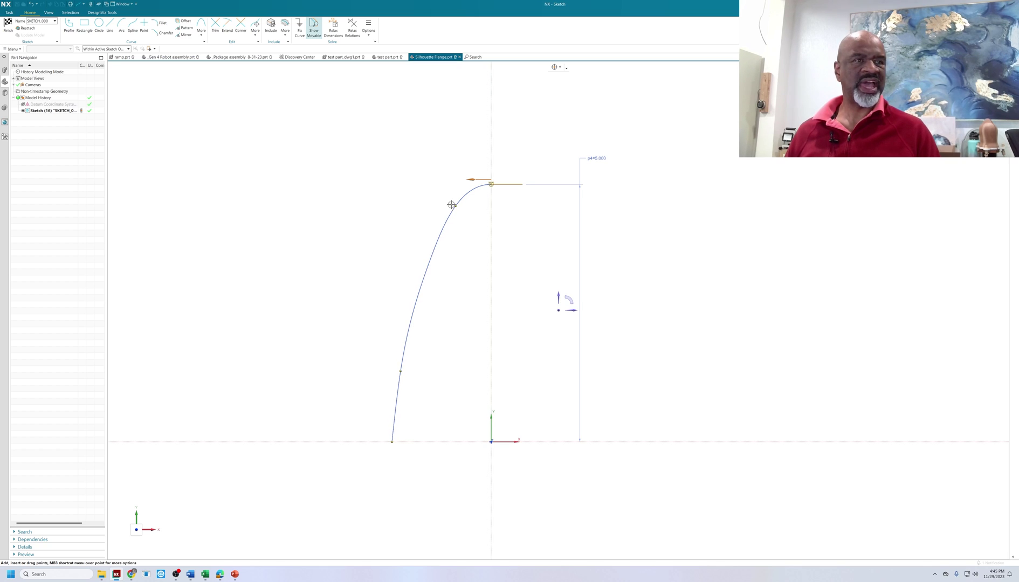
{"action": "left_click_drag", "start_coordinate": [456, 206], "coordinate": [432, 237]}
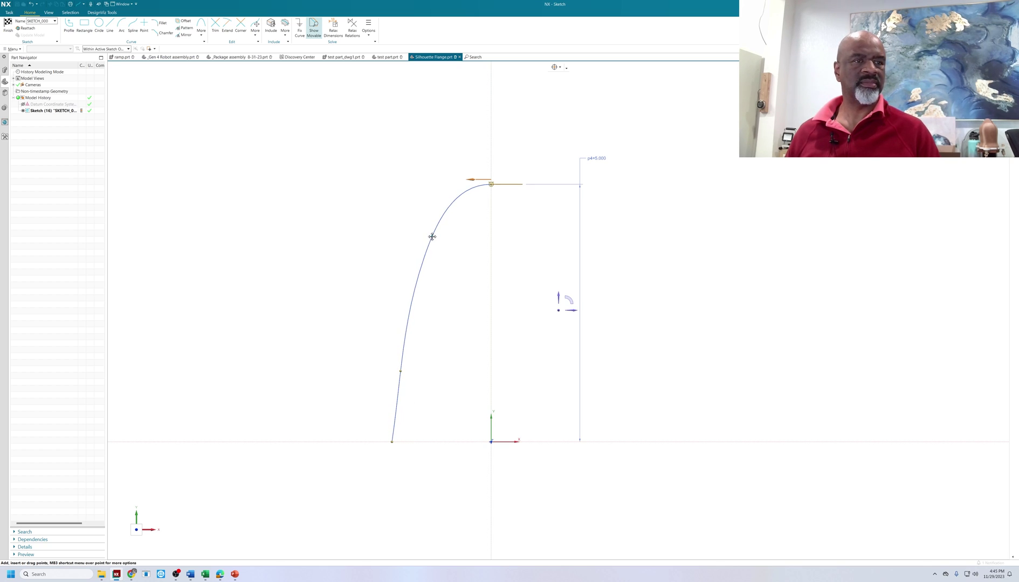
{"action": "left_click_drag", "start_coordinate": [401, 371], "coordinate": [399, 373]}
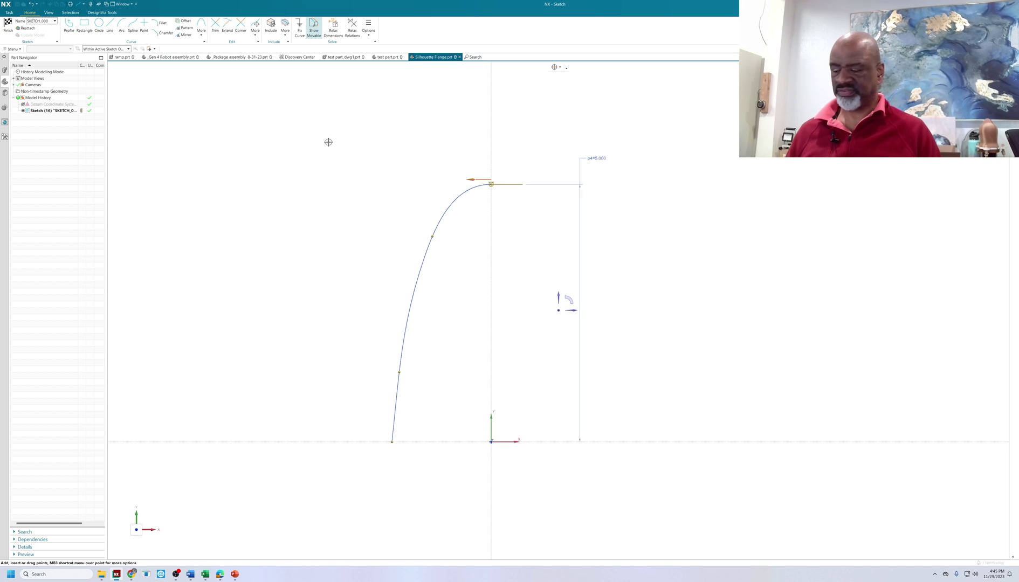
{"action": "key", "text": "Escape"}
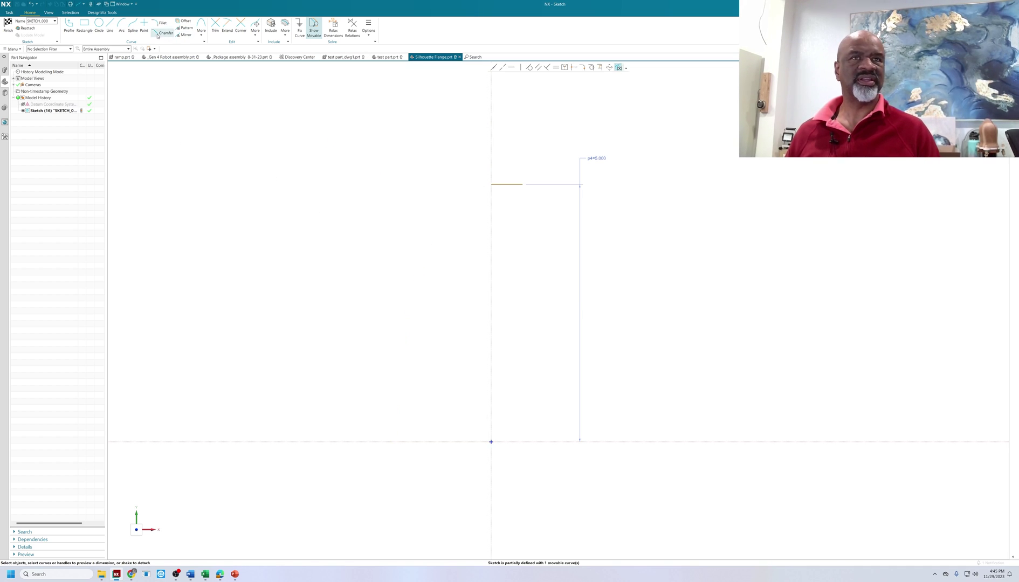
Redraw the spline from the line's left end down to the horizontal axis and fine-tune its shape
{"action": "left_click", "coordinate": [133, 26]}
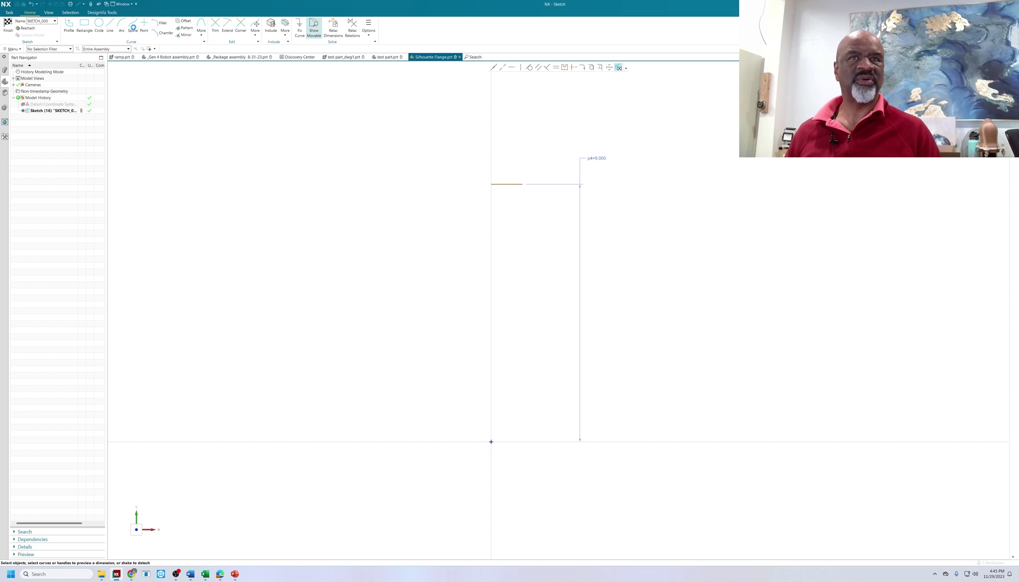
{"action": "left_click", "coordinate": [491, 185]}
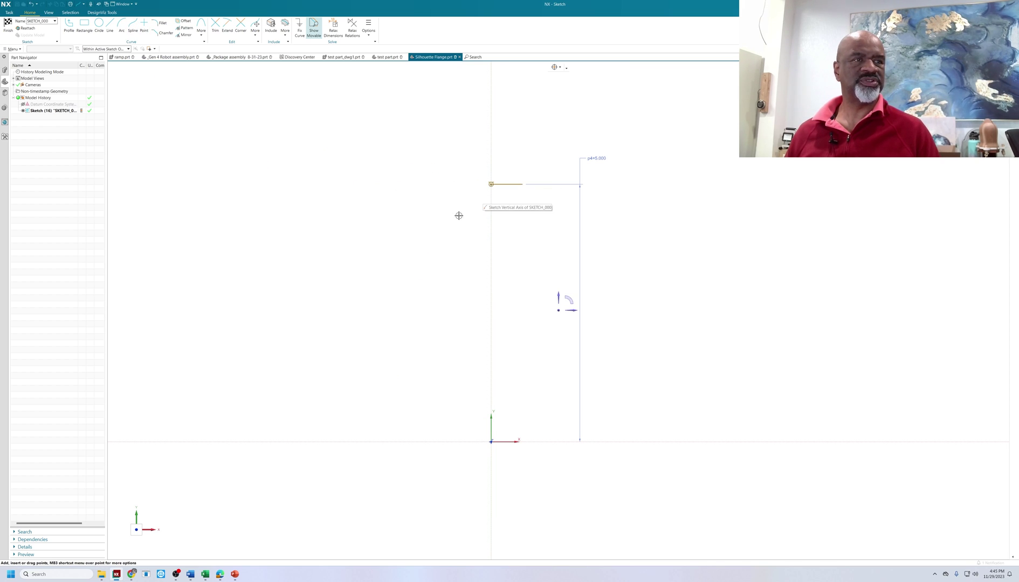
{"action": "left_click", "coordinate": [426, 233]}
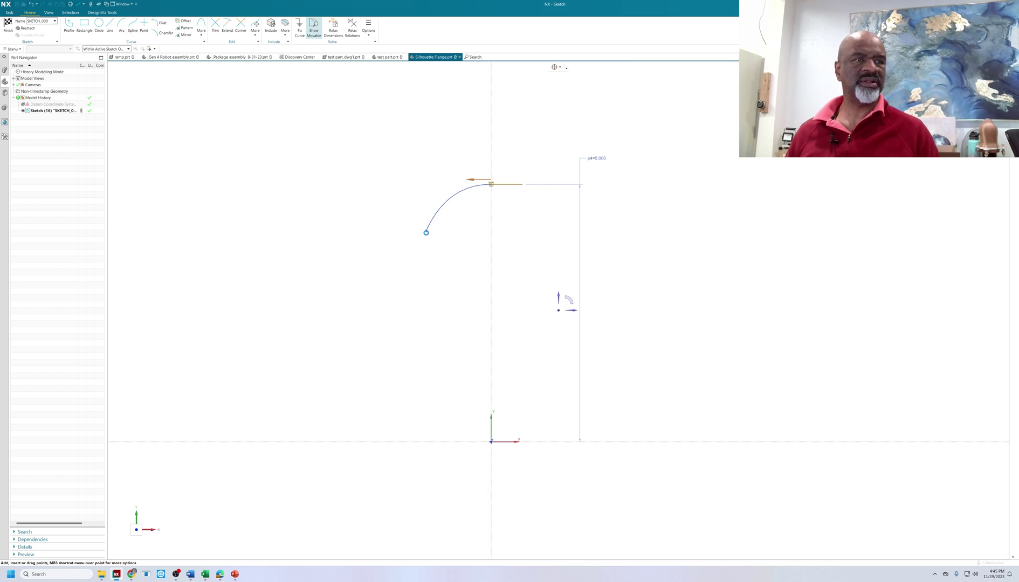
{"action": "left_click", "coordinate": [384, 441]}
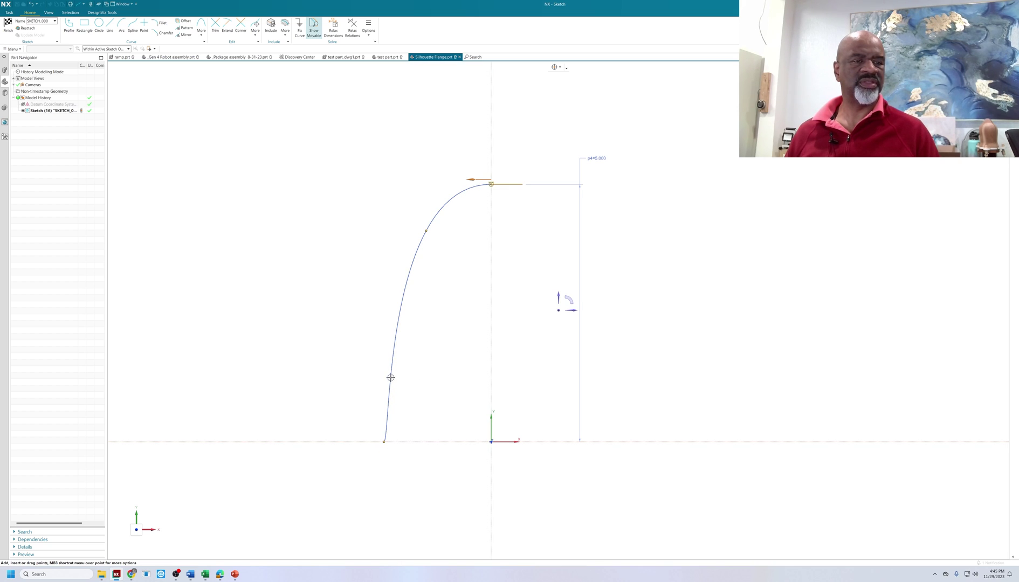
{"action": "left_click_drag", "start_coordinate": [390, 378], "coordinate": [387, 379]}
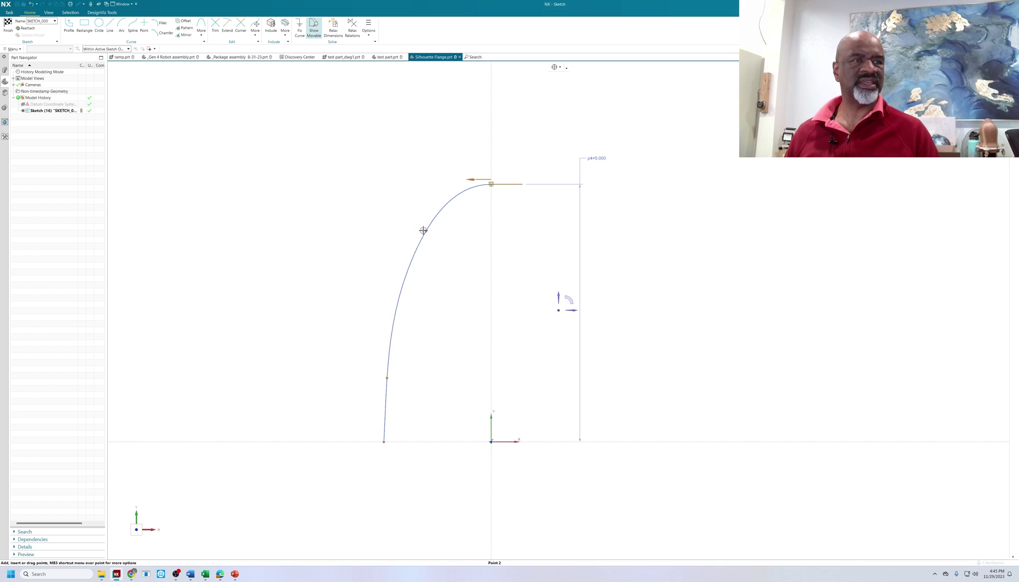
{"action": "left_click_drag", "start_coordinate": [423, 230], "coordinate": [421, 230]}
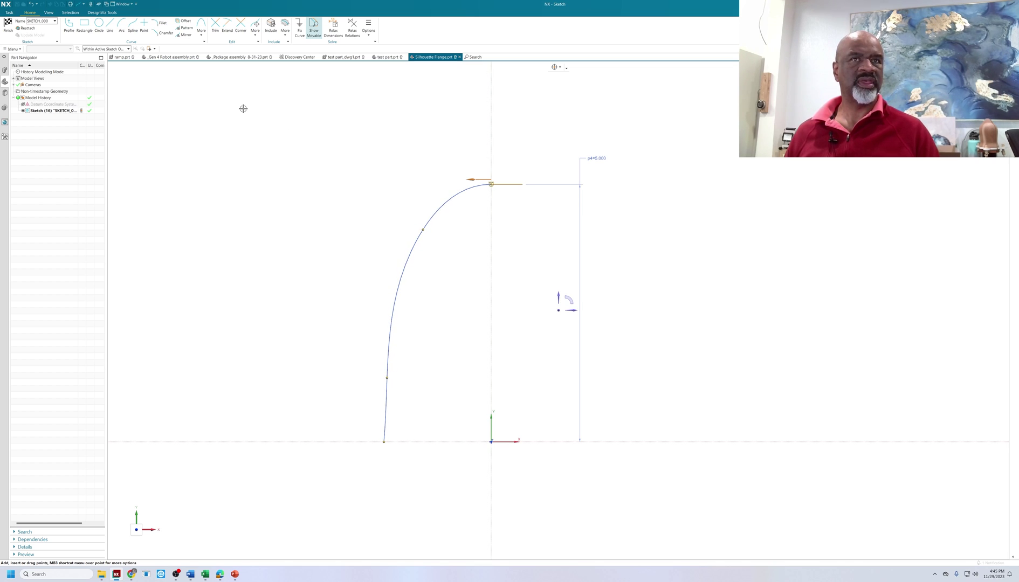
{"action": "left_click", "coordinate": [267, 141]}
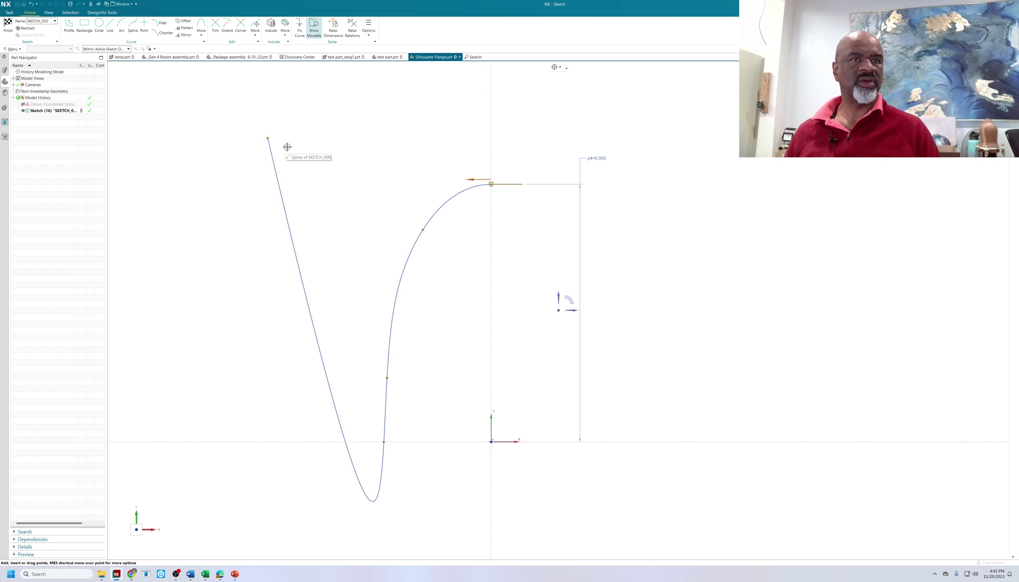
{"action": "key", "text": "ctrl+z"}
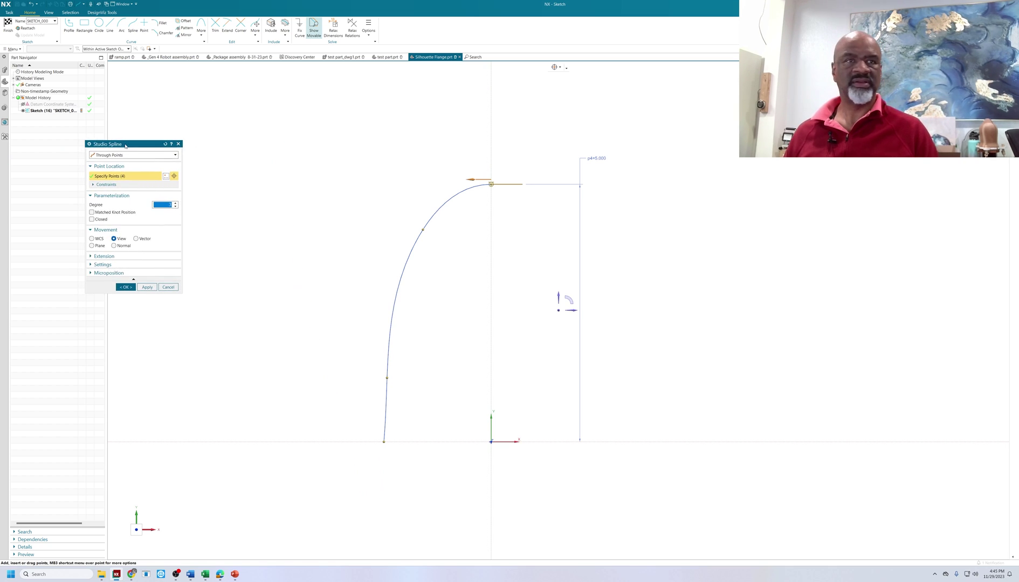
Accept the spline and convert the short horizontal line to reference geometry
{"action": "left_click", "coordinate": [125, 287]}
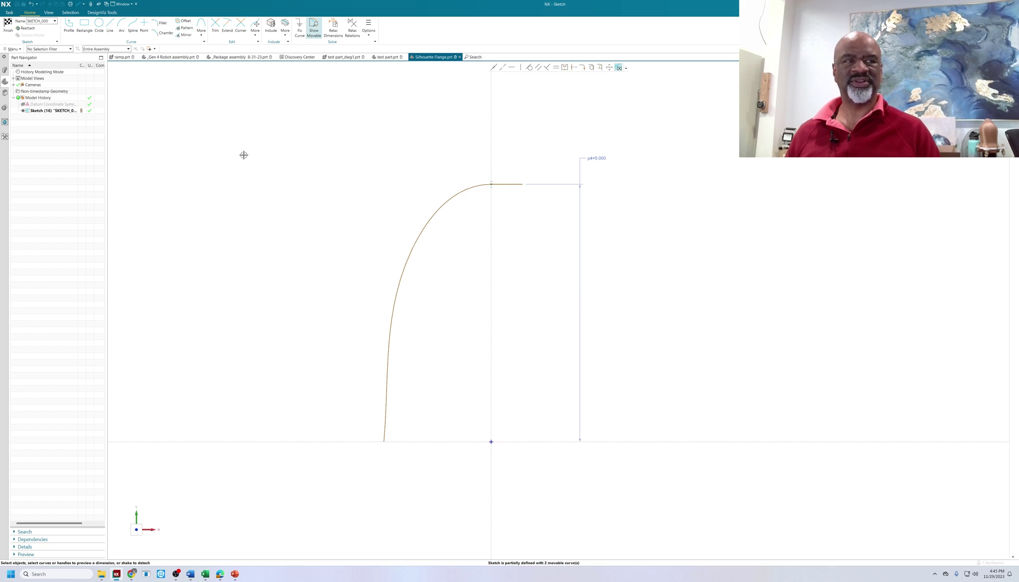
{"action": "scroll", "coordinate": [521, 153], "scroll_direction": "up", "scroll_amount": 3}
{"action": "left_click", "coordinate": [472, 214]}
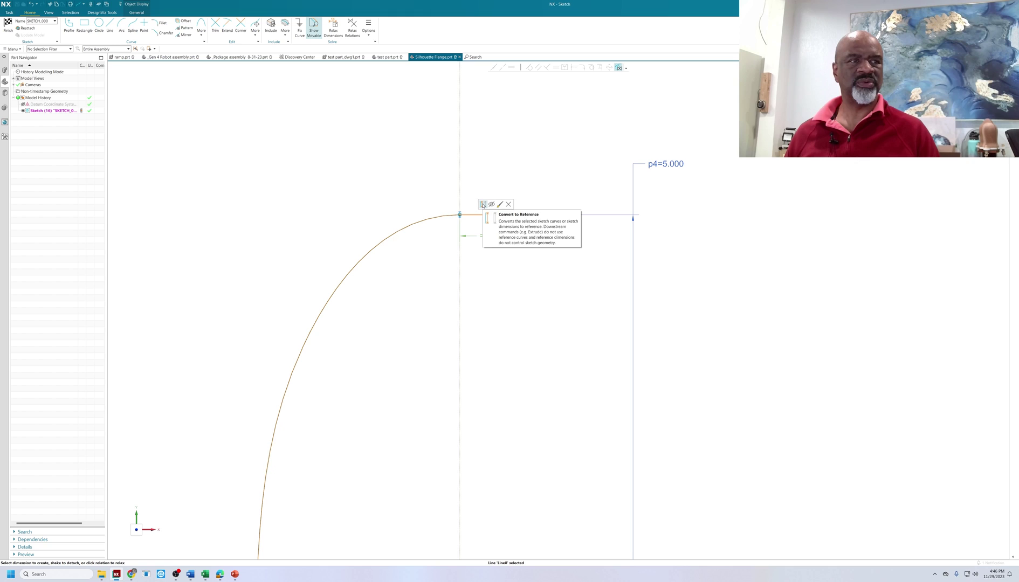
{"action": "left_click", "coordinate": [483, 205]}
{"action": "scroll", "coordinate": [388, 157], "scroll_direction": "down", "scroll_amount": 4}
{"action": "middle_click_drag", "start_coordinate": [361, 156], "coordinate": [362, 148], "text": "shift"}
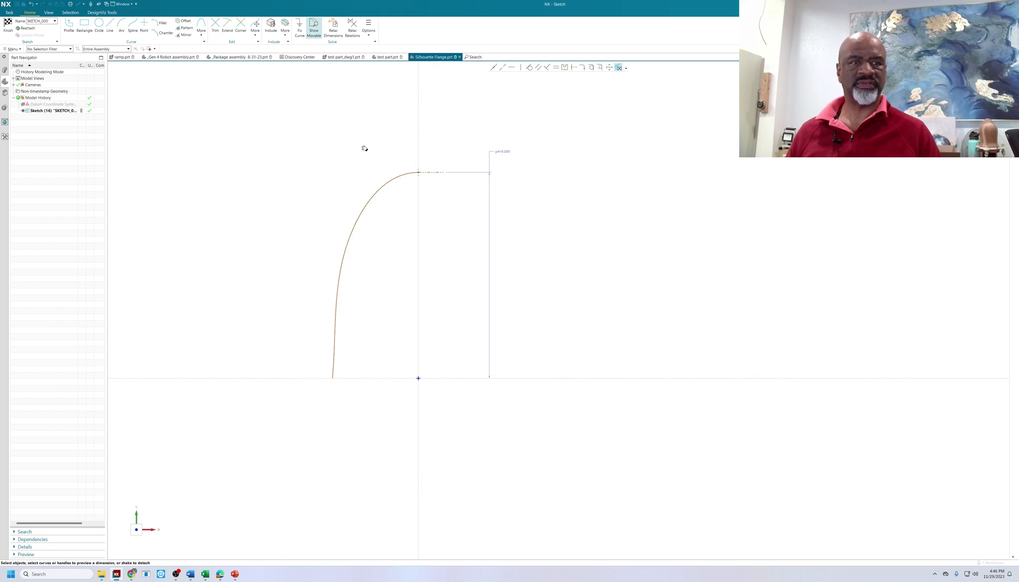
Dimension the horizontal distance from the origin to the spline's lower end as 2
{"action": "key", "text": "d"}
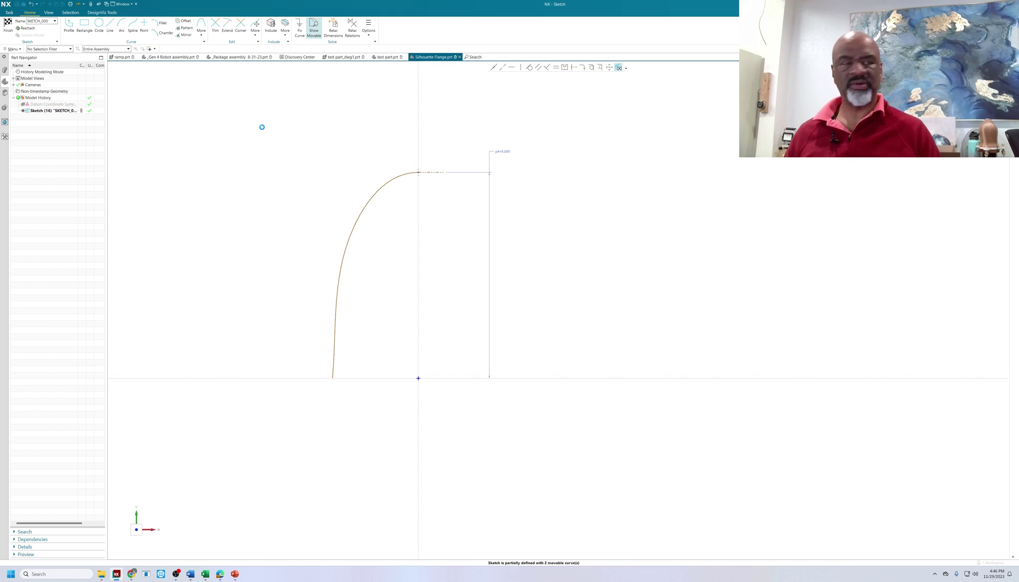
{"action": "left_click", "coordinate": [418, 379]}
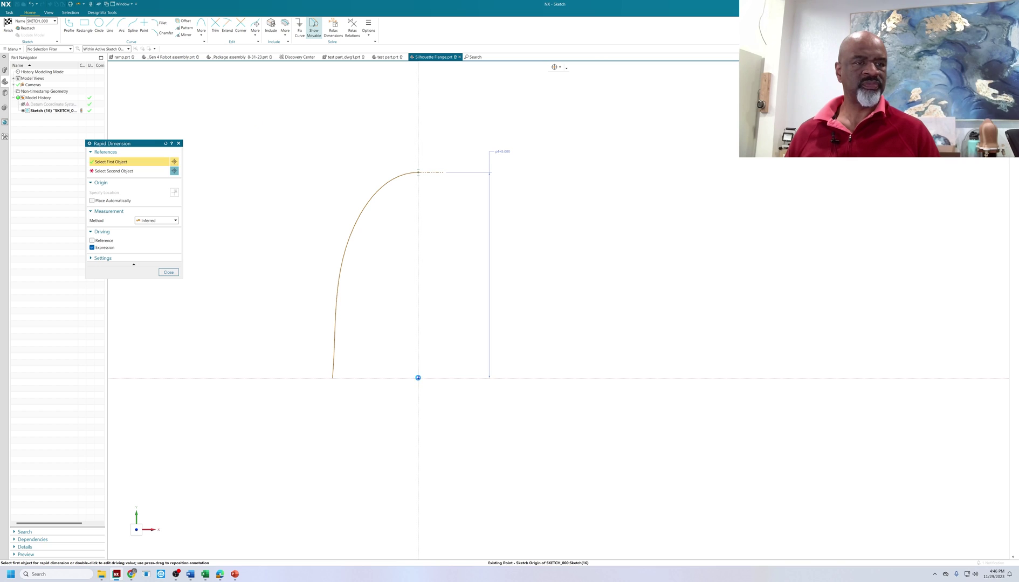
{"action": "left_click", "coordinate": [331, 379]}
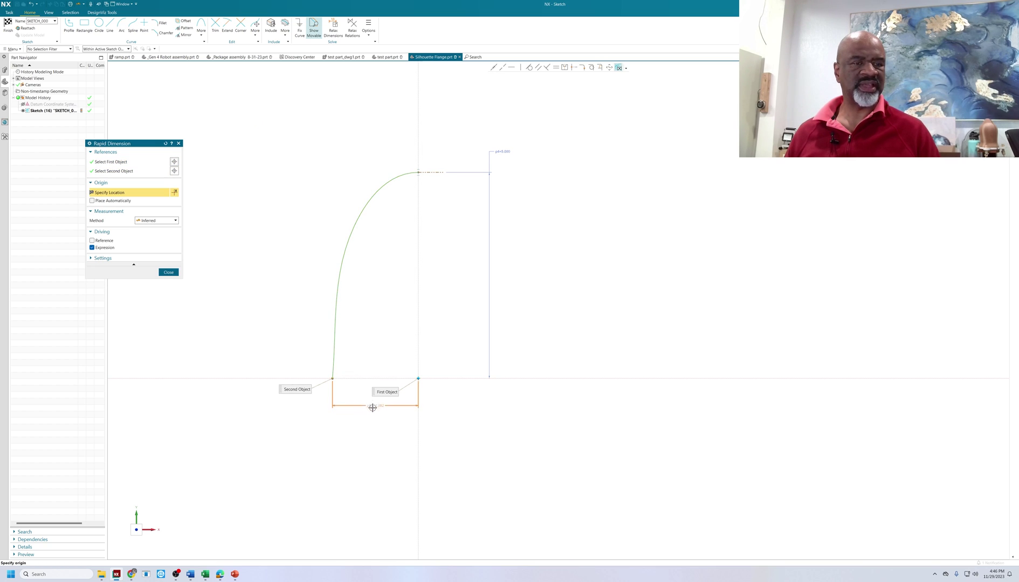
{"action": "left_click", "coordinate": [371, 408]}
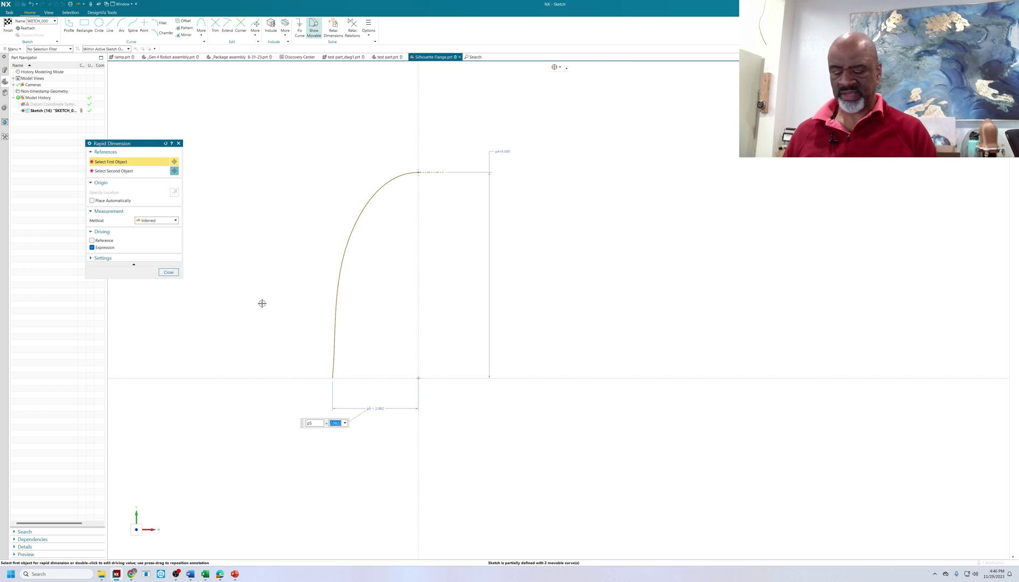
{"action": "type", "text": "2"}
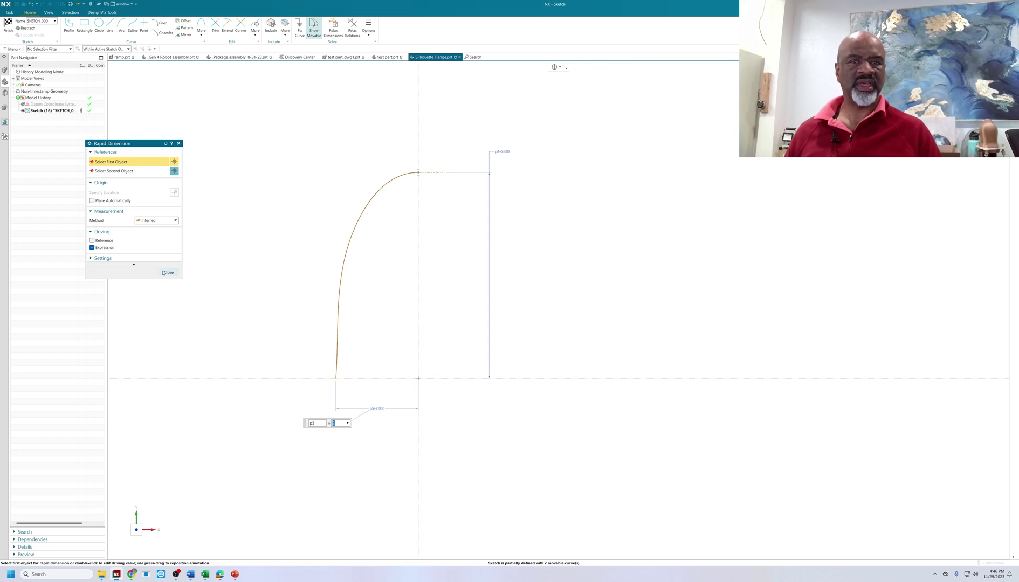
{"action": "left_click", "coordinate": [167, 272]}
Finish the sketch and revolve the spline 360° about the YC axis as a sheet body
{"action": "left_click", "coordinate": [13, 33]}
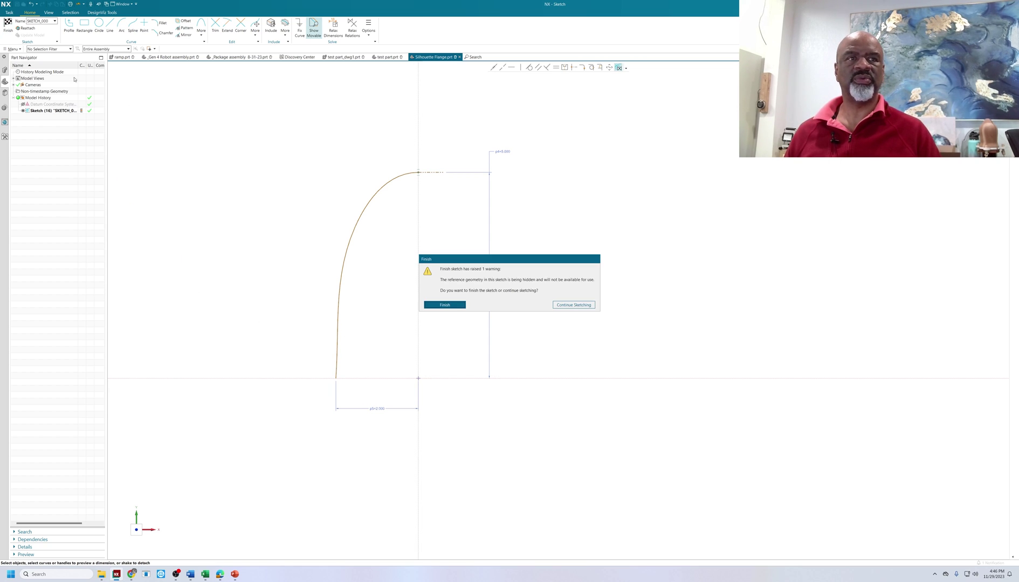
{"action": "left_click", "coordinate": [445, 305]}
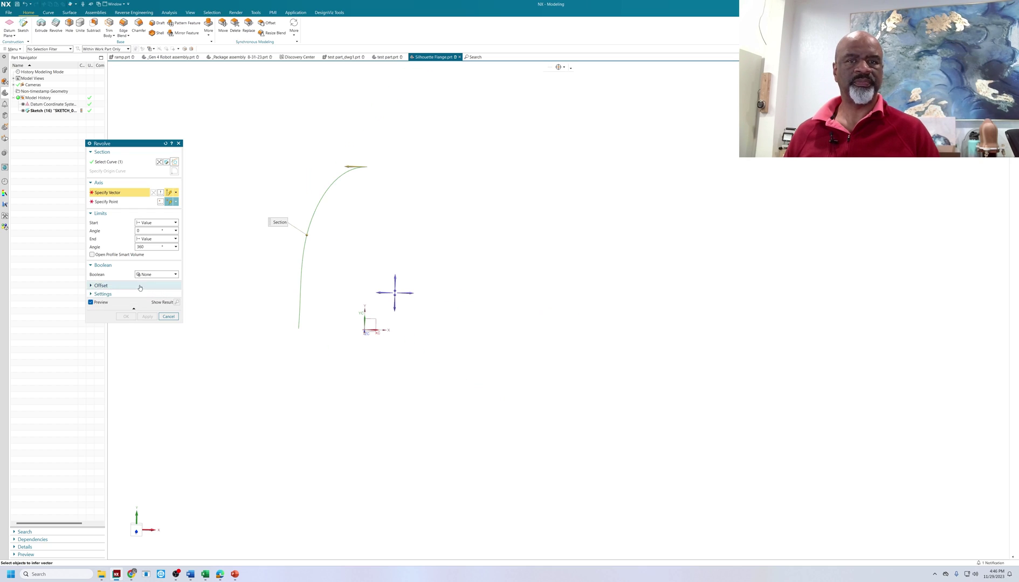
{"action": "left_click", "coordinate": [145, 293]}
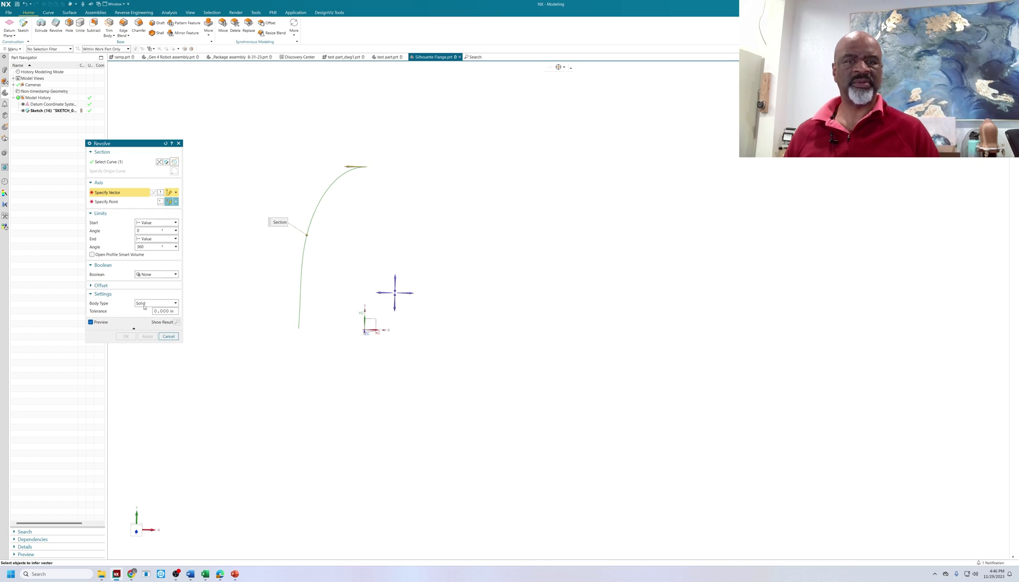
{"action": "left_click", "coordinate": [145, 304]}
{"action": "left_click", "coordinate": [142, 316]}
{"action": "left_click", "coordinate": [366, 315]}
{"action": "left_click", "coordinate": [128, 338]}
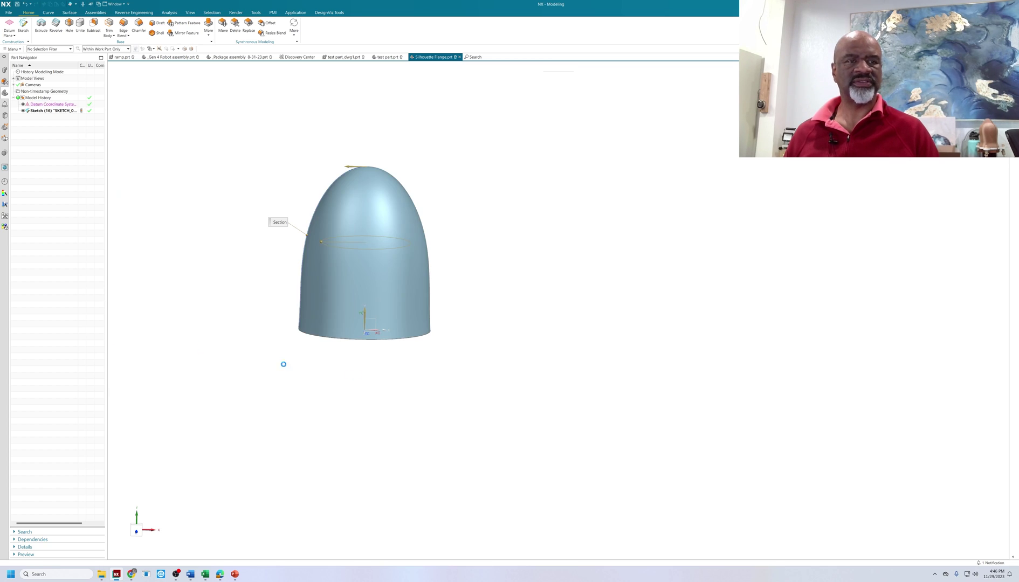
{"action": "middle_click_drag", "start_coordinate": [562, 330], "coordinate": [545, 295]}
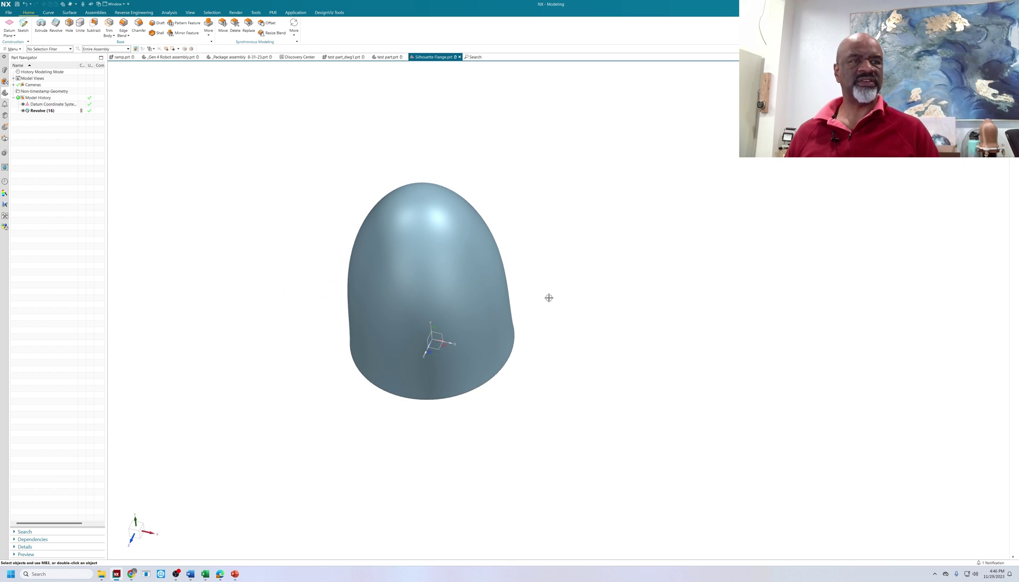
{"action": "middle_click_drag", "start_coordinate": [415, 204], "coordinate": [560, 207]}
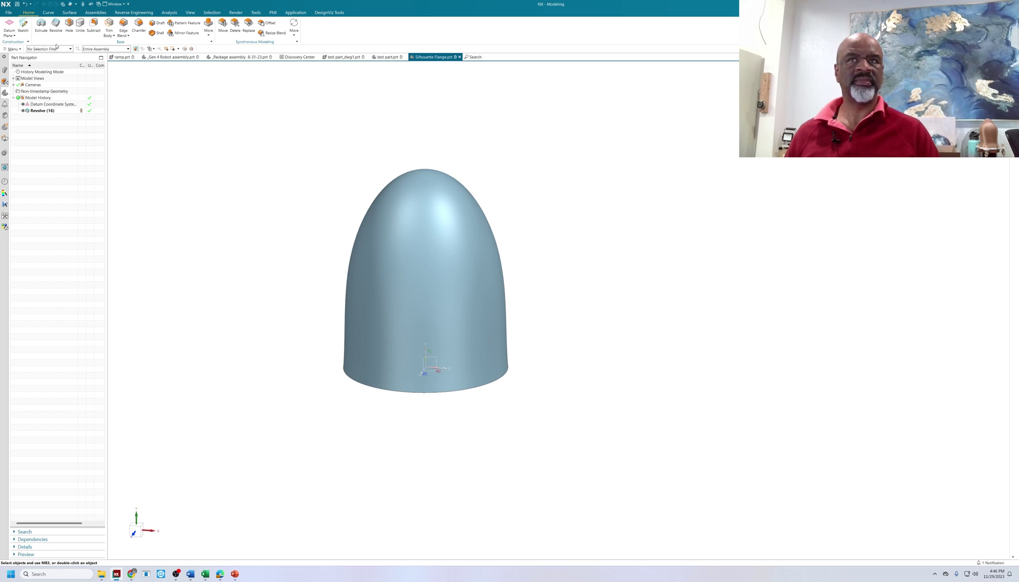
Sketch a four-point wavy spline on the datum plane spanning across the dome
{"action": "left_click", "coordinate": [41, 24]}
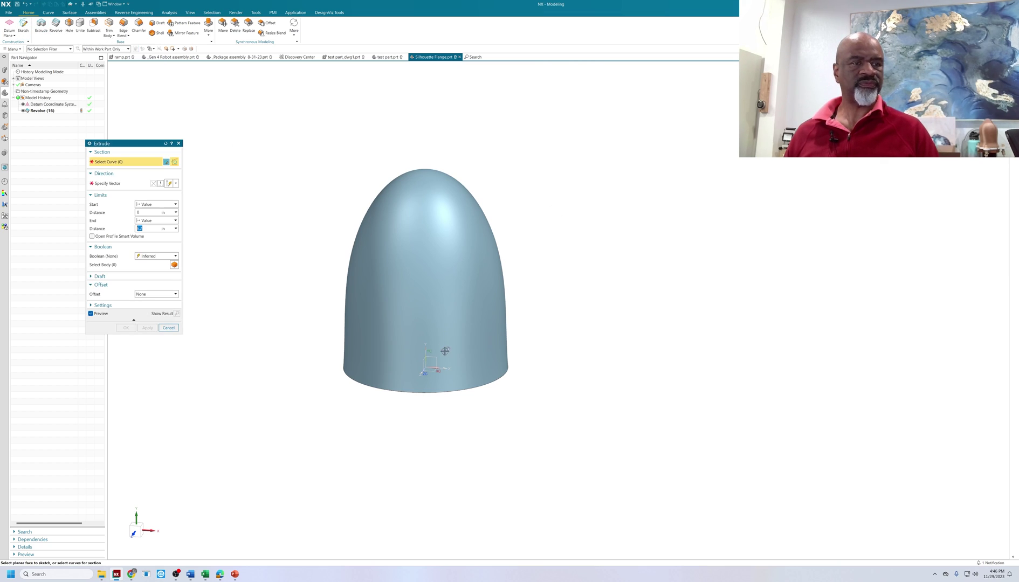
{"action": "left_click", "coordinate": [432, 360]}
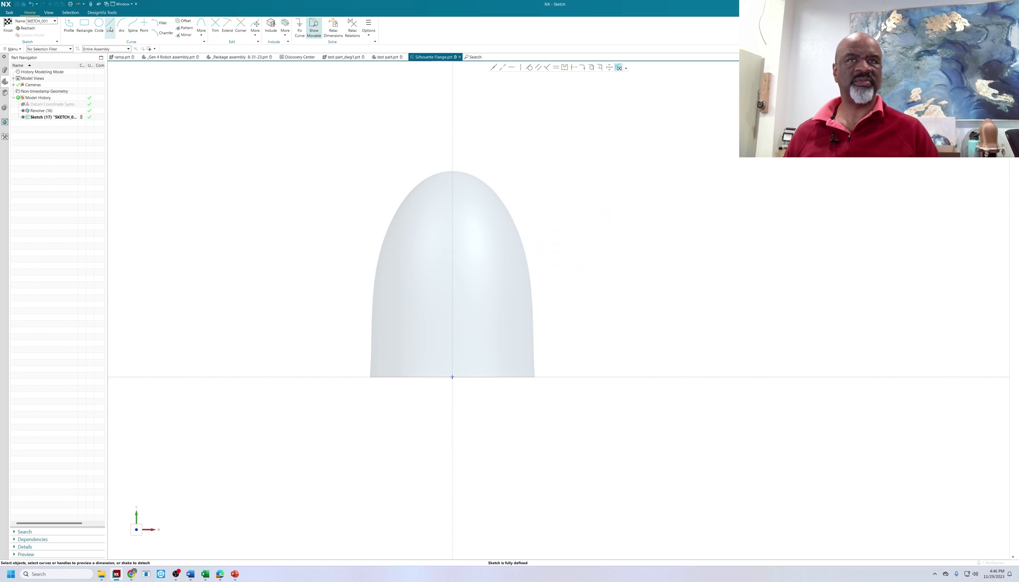
{"action": "left_click", "coordinate": [132, 24]}
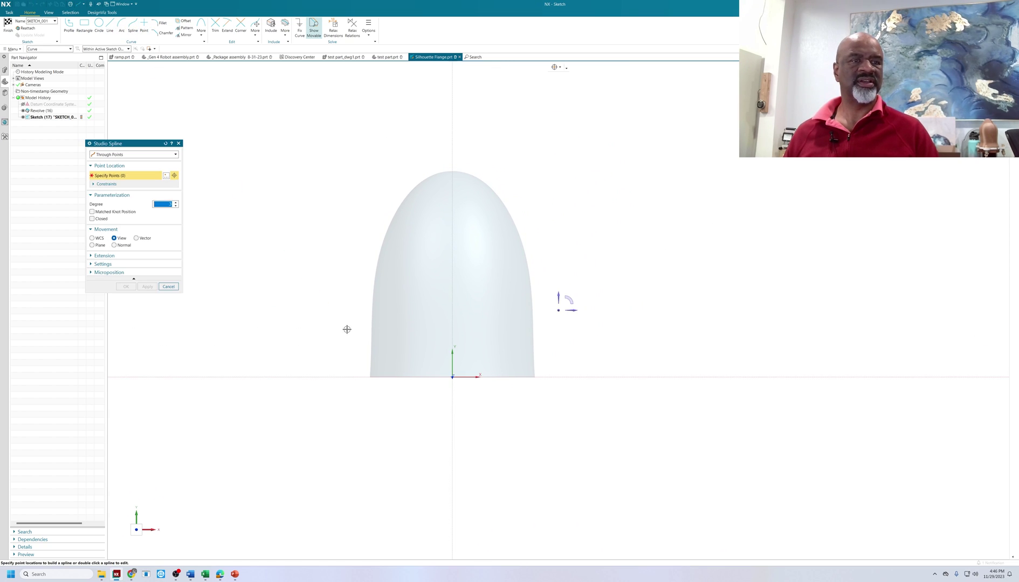
{"action": "left_click", "coordinate": [280, 345]}
{"action": "left_click", "coordinate": [414, 301]}
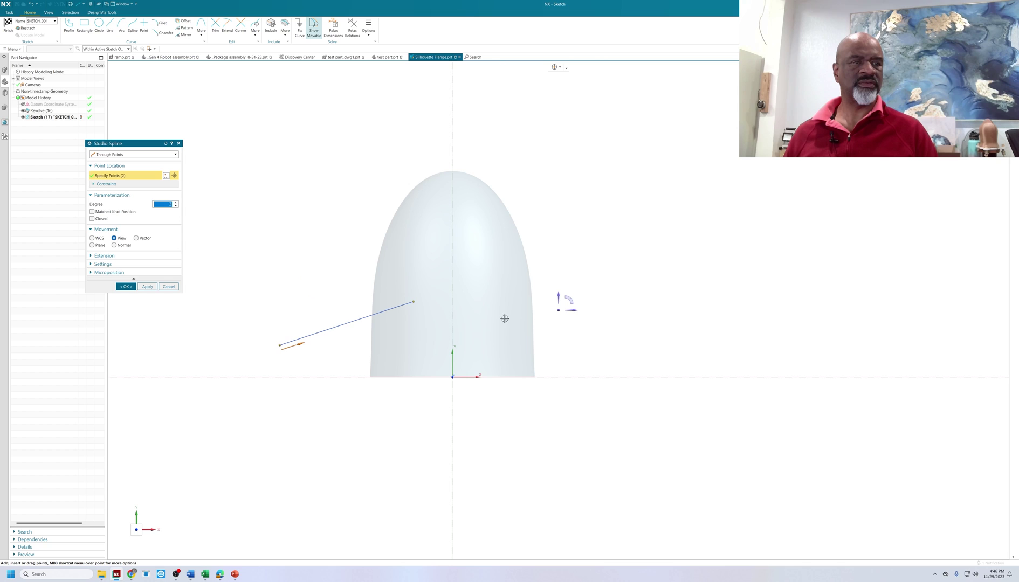
{"action": "left_click", "coordinate": [495, 322]}
{"action": "left_click", "coordinate": [629, 309]}
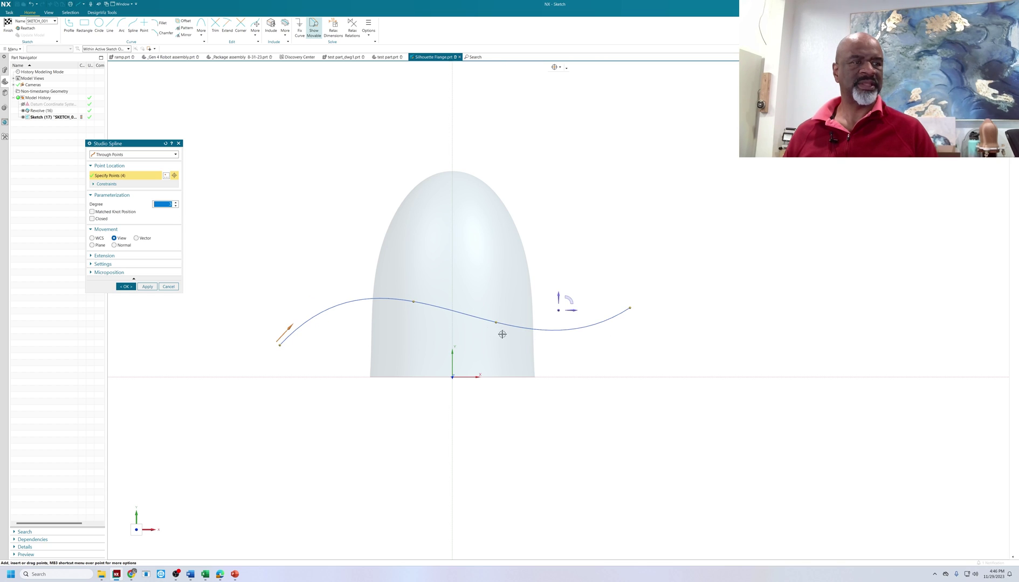
{"action": "left_click", "coordinate": [125, 287]}
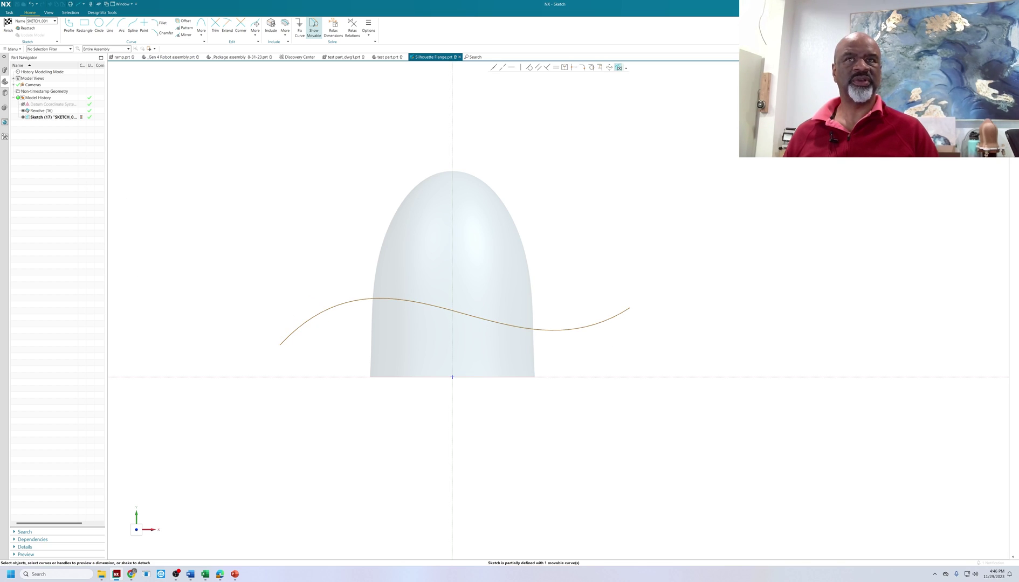
{"action": "left_click", "coordinate": [9, 24]}
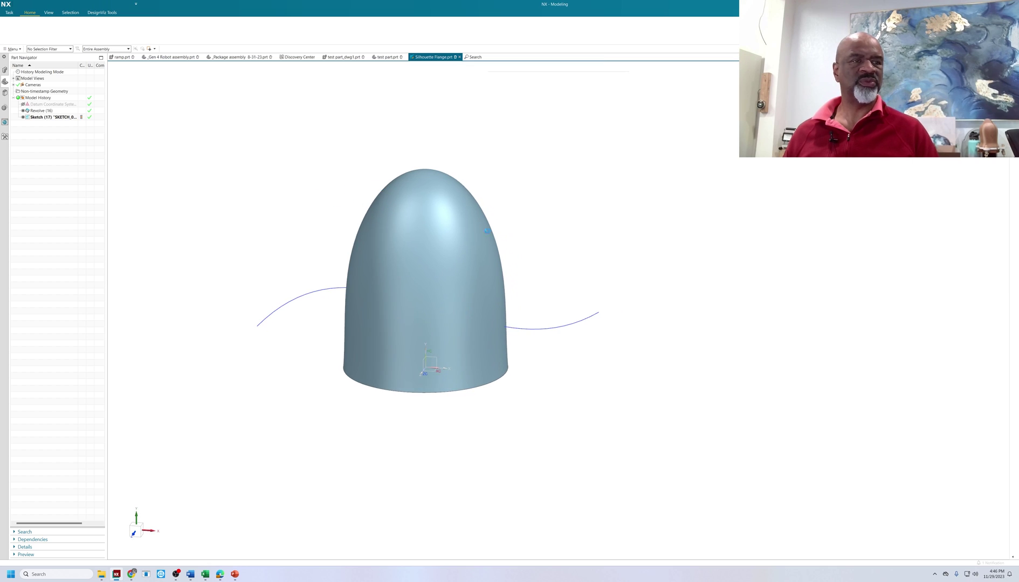
Extrude the wavy spline sideways as a separate sheet with Boolean None
{"action": "key", "text": "x"}
{"action": "left_click", "coordinate": [512, 253]}
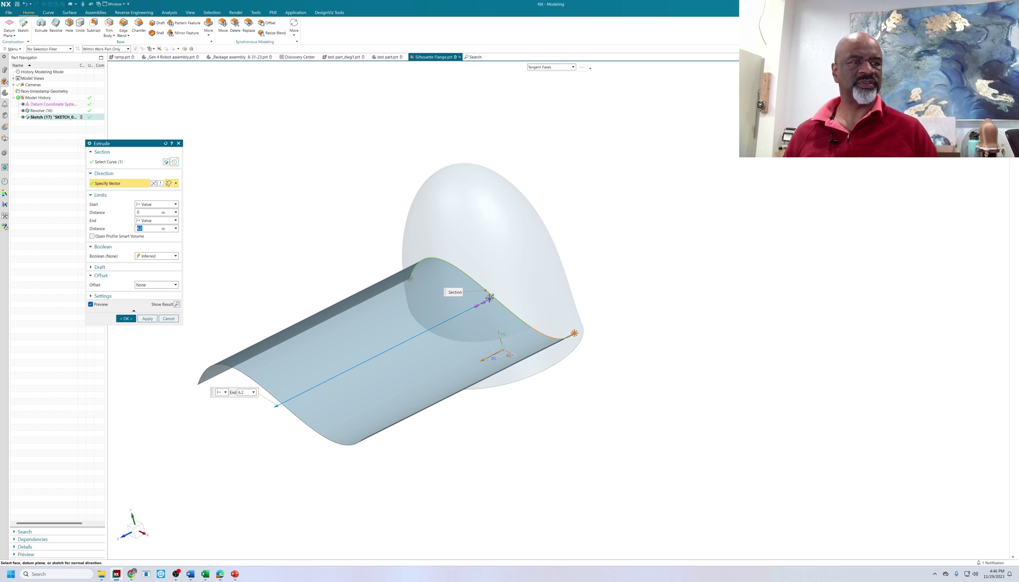
{"action": "left_click", "coordinate": [151, 259]}
{"action": "left_click", "coordinate": [148, 263]}
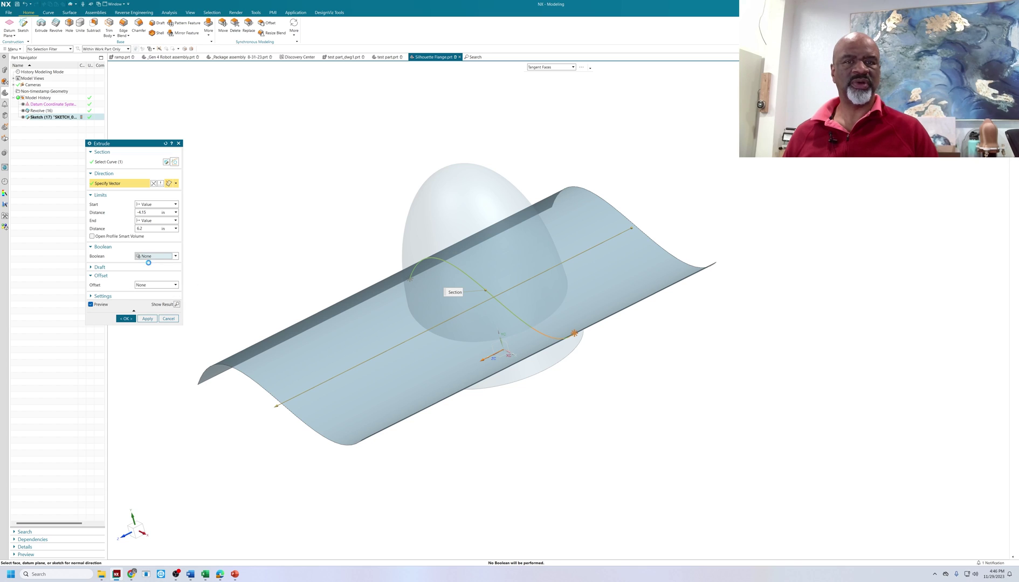
{"action": "left_click", "coordinate": [125, 319]}
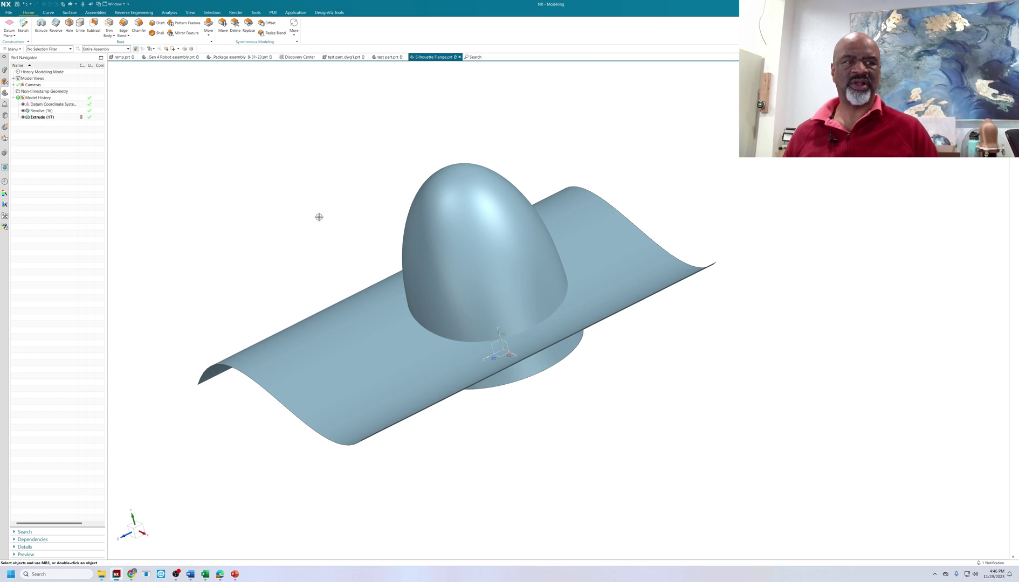
{"action": "left_click", "coordinate": [48, 12]}
Create an intersection curve between the dome face and the wavy sheet
{"action": "left_click", "coordinate": [166, 28]}
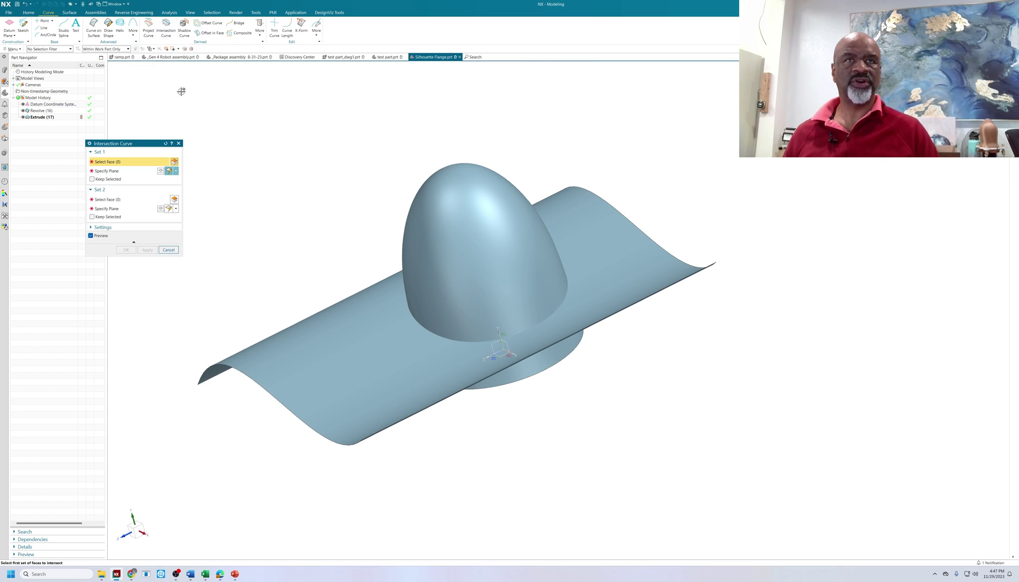
{"action": "left_click", "coordinate": [480, 231]}
{"action": "middle_click", "coordinate": [259, 215]}
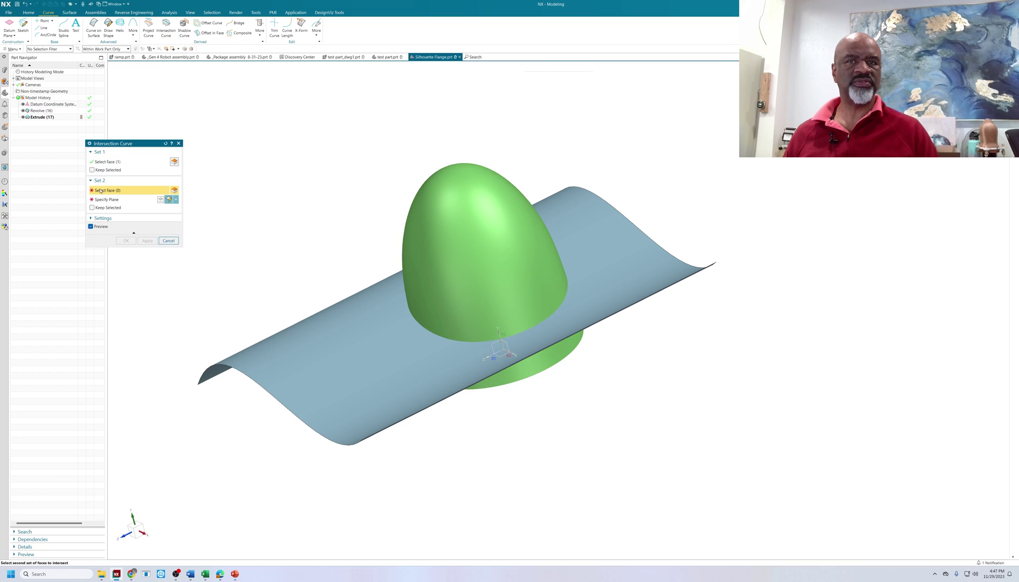
{"action": "left_click", "coordinate": [356, 337]}
{"action": "left_click", "coordinate": [125, 232]}
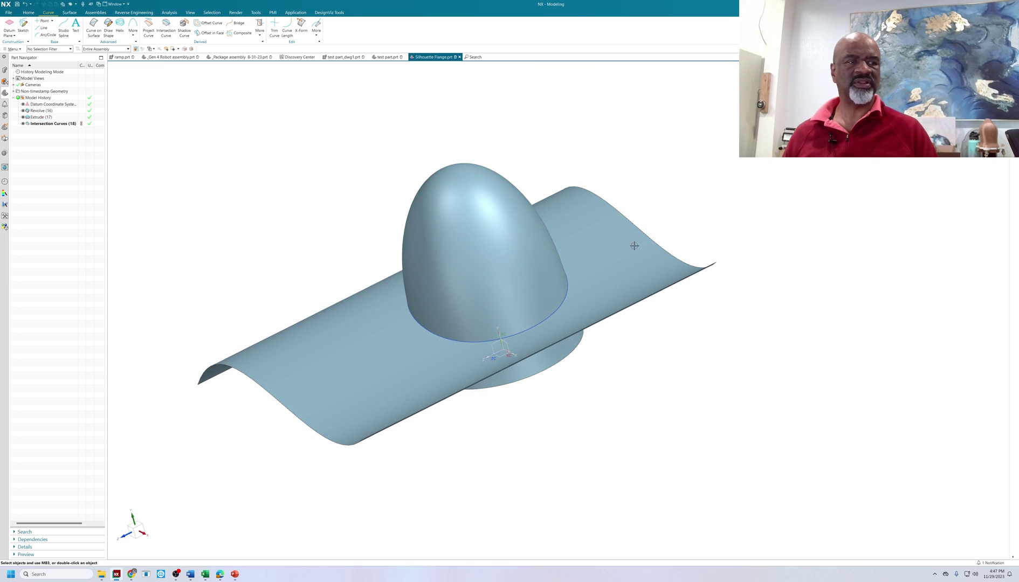
{"action": "middle_click_drag", "start_coordinate": [660, 227], "coordinate": [662, 229]}
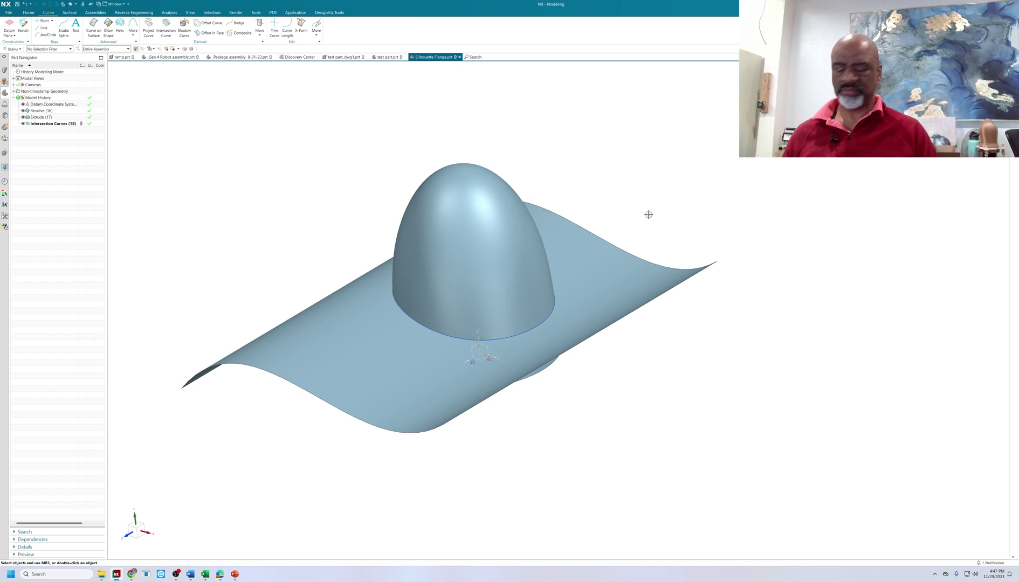
Hide the wavy extruded sheet so only the dome remains visible
{"action": "left_click", "coordinate": [598, 248]}
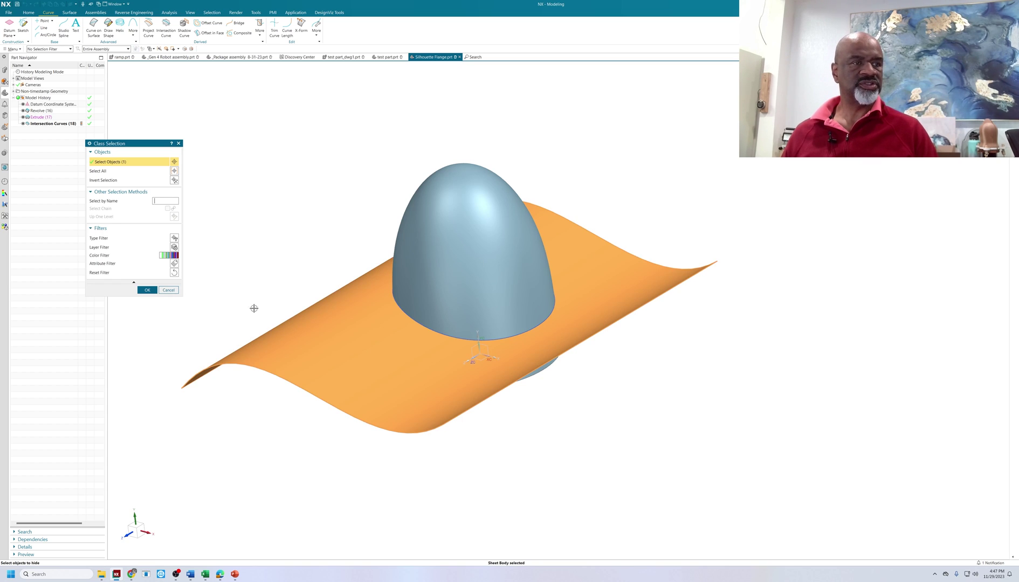
{"action": "left_click", "coordinate": [148, 291]}
{"action": "middle_click_drag", "start_coordinate": [307, 242], "coordinate": [362, 231]}
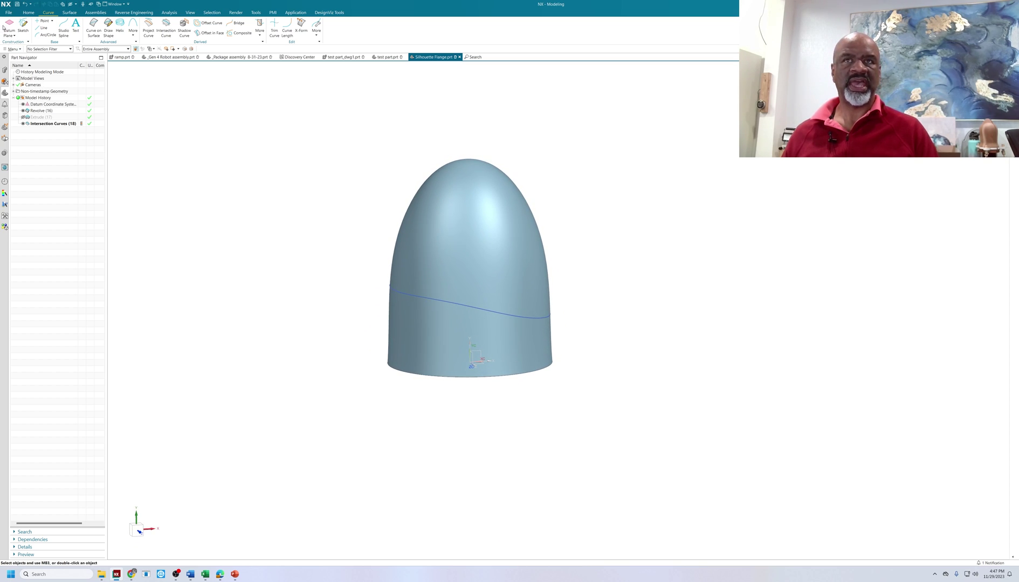
{"action": "left_click", "coordinate": [28, 13]}
Sketch an arc across the dome on the datum plane and extrude it into a sheet
{"action": "left_click", "coordinate": [41, 25]}
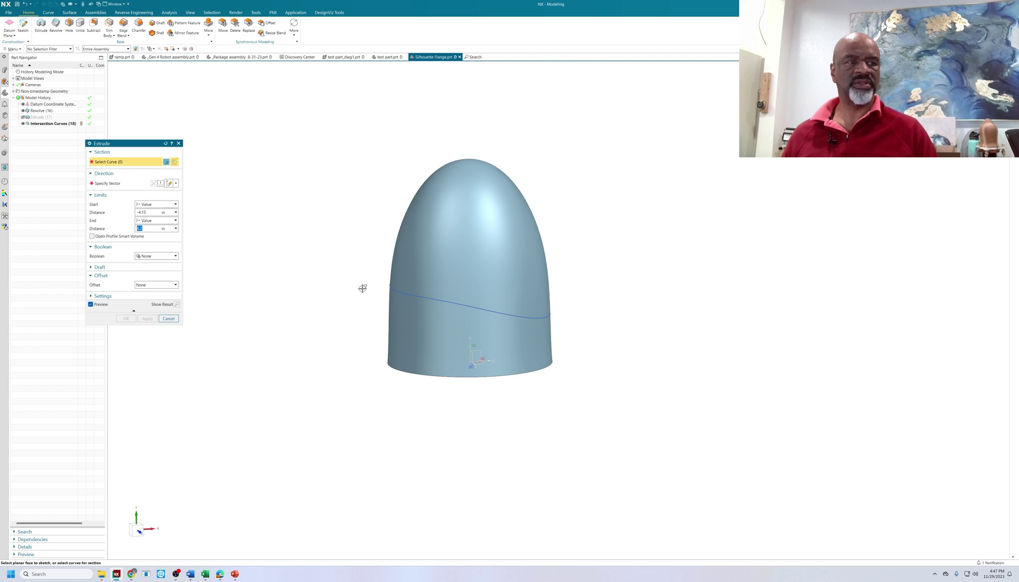
{"action": "left_click", "coordinate": [473, 353]}
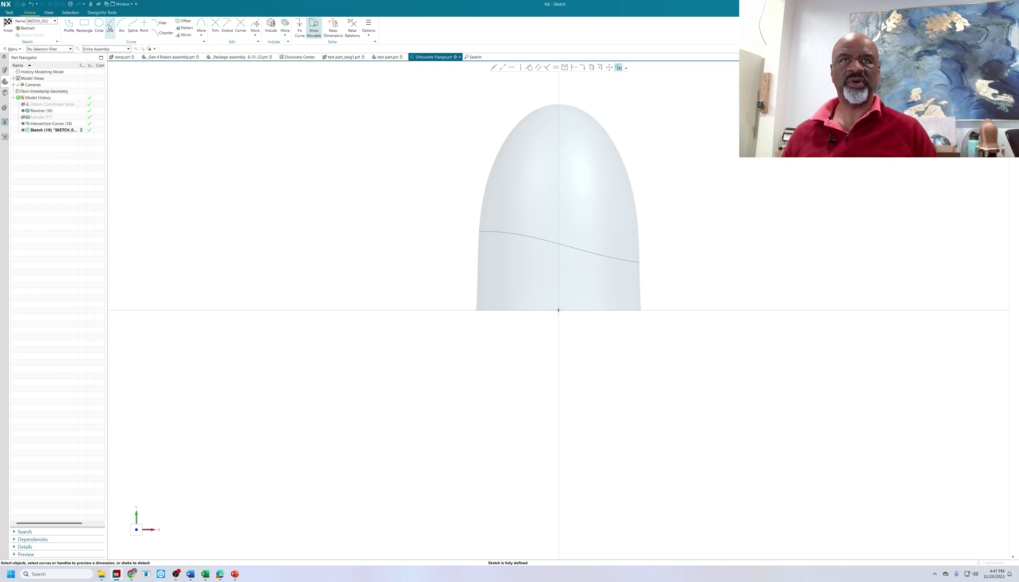
{"action": "left_click", "coordinate": [120, 24]}
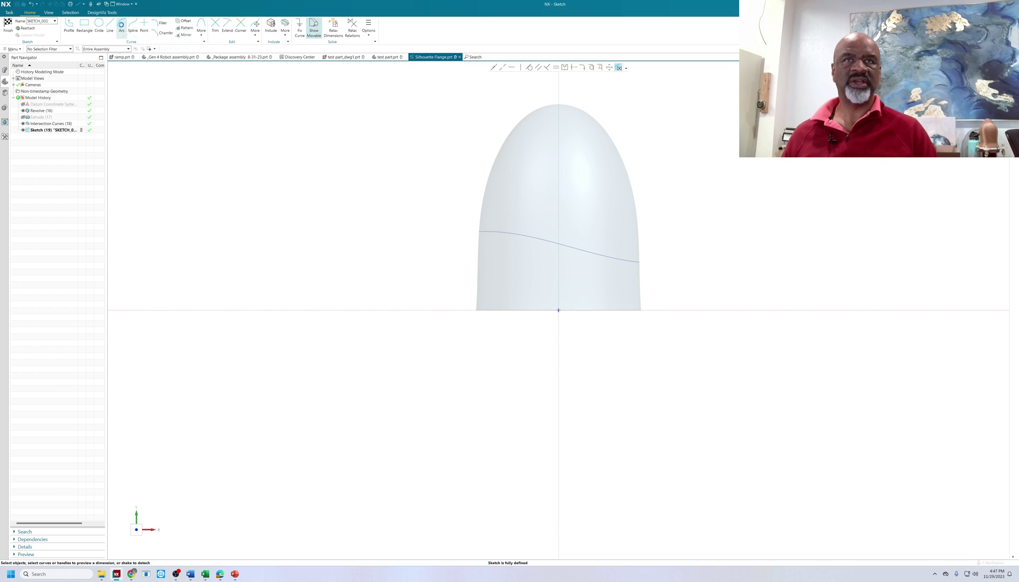
{"action": "left_click", "coordinate": [445, 213]}
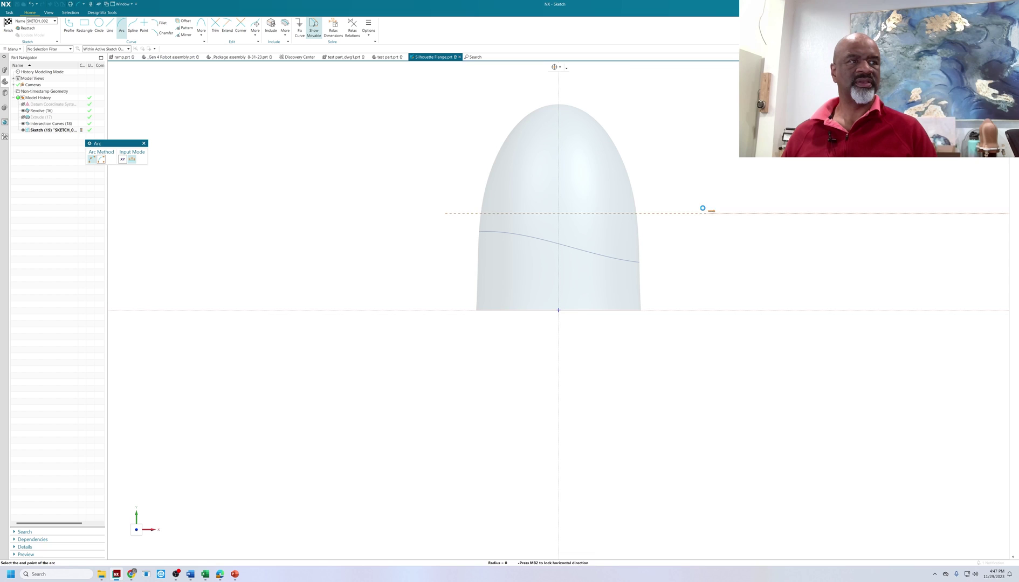
{"action": "left_click", "coordinate": [706, 213]}
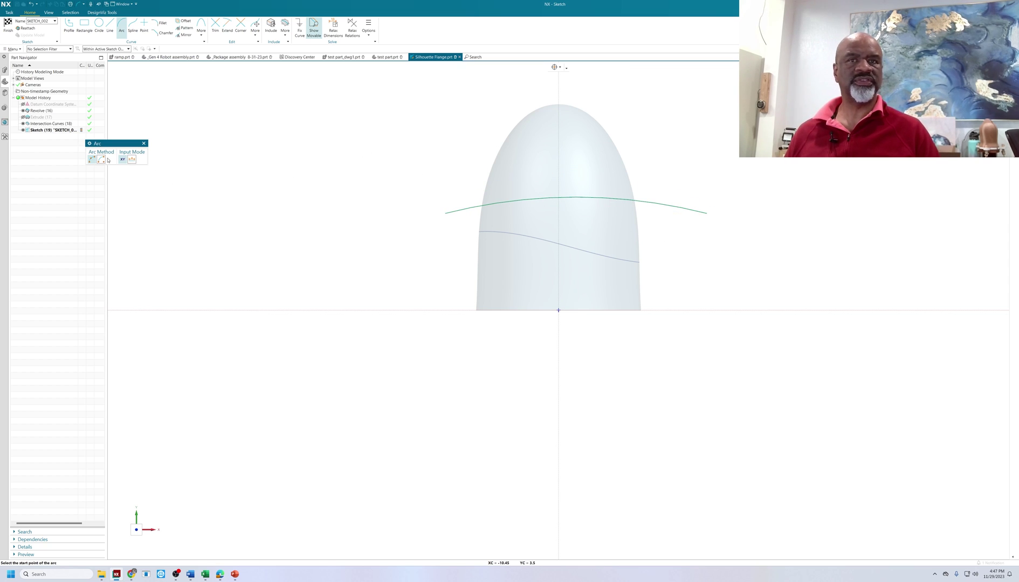
{"action": "left_click", "coordinate": [10, 26]}
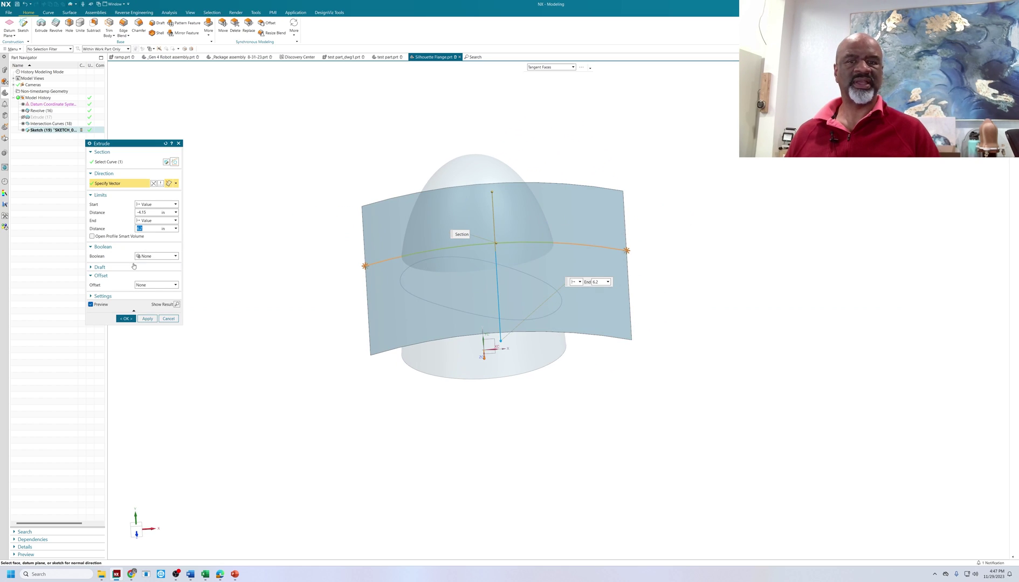
{"action": "left_click", "coordinate": [126, 318]}
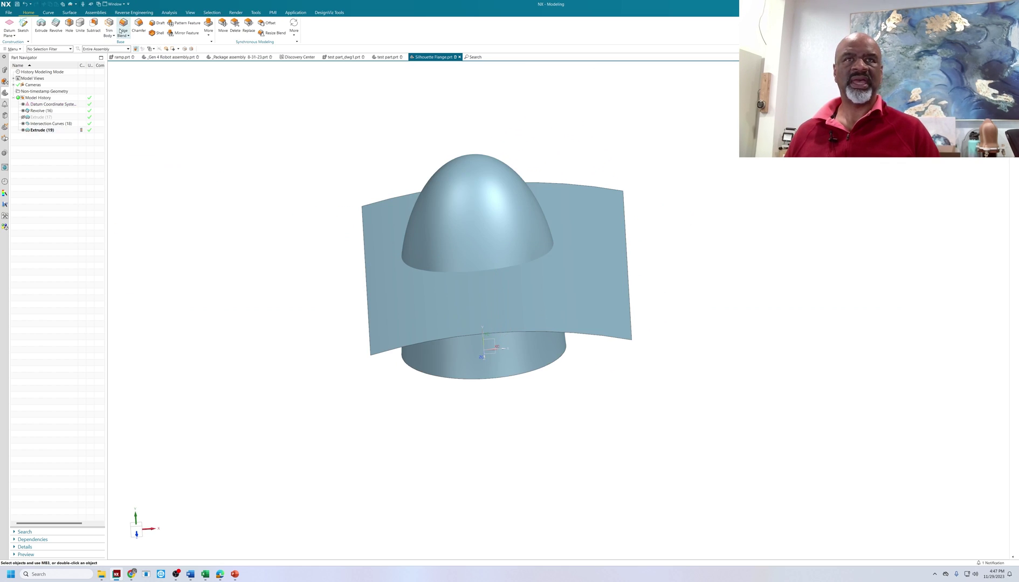
Create an intersection curve between the dome and the arc-extruded sheet
{"action": "left_click", "coordinate": [48, 12]}
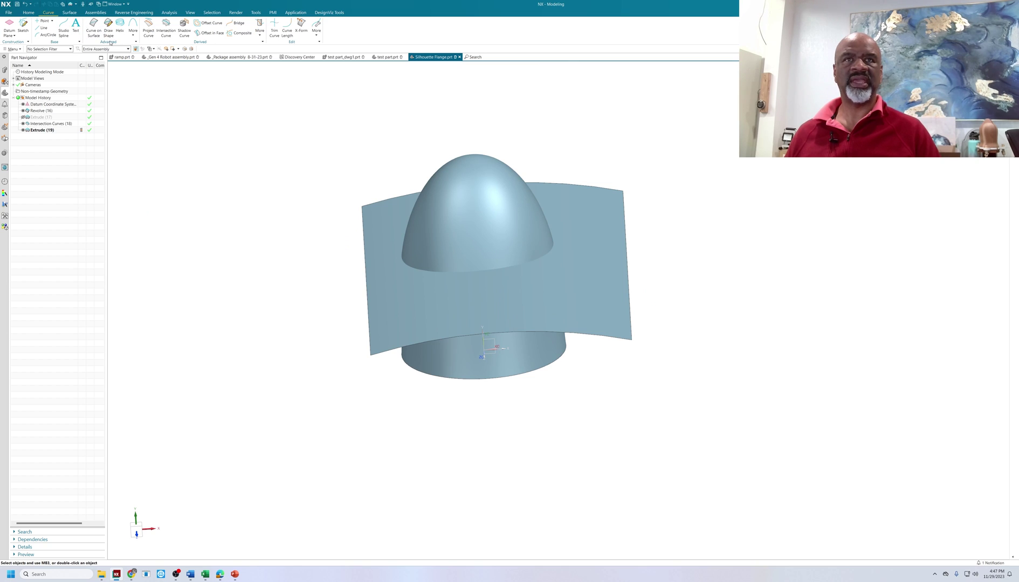
{"action": "left_click", "coordinate": [166, 29]}
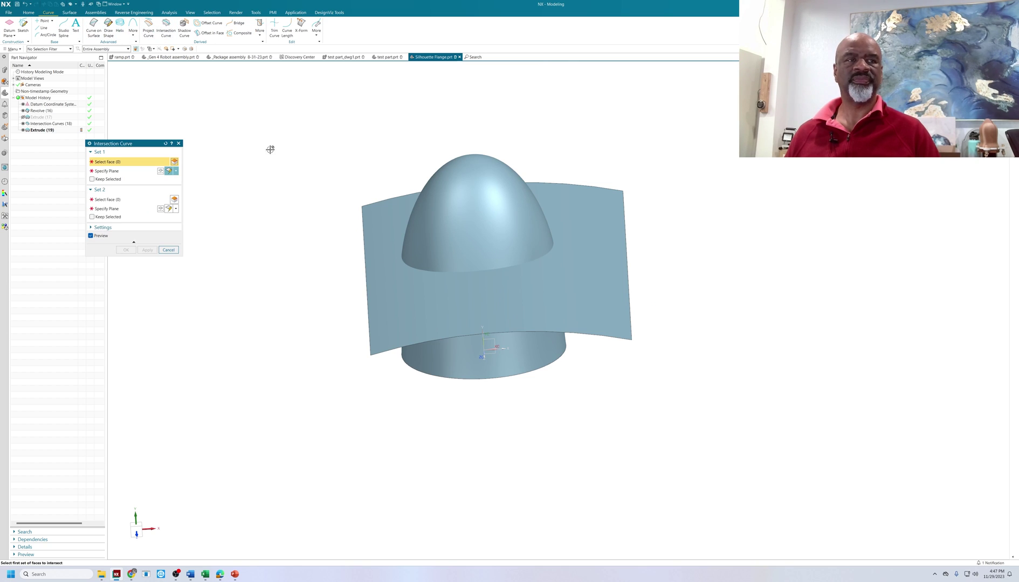
{"action": "left_click", "coordinate": [453, 197]}
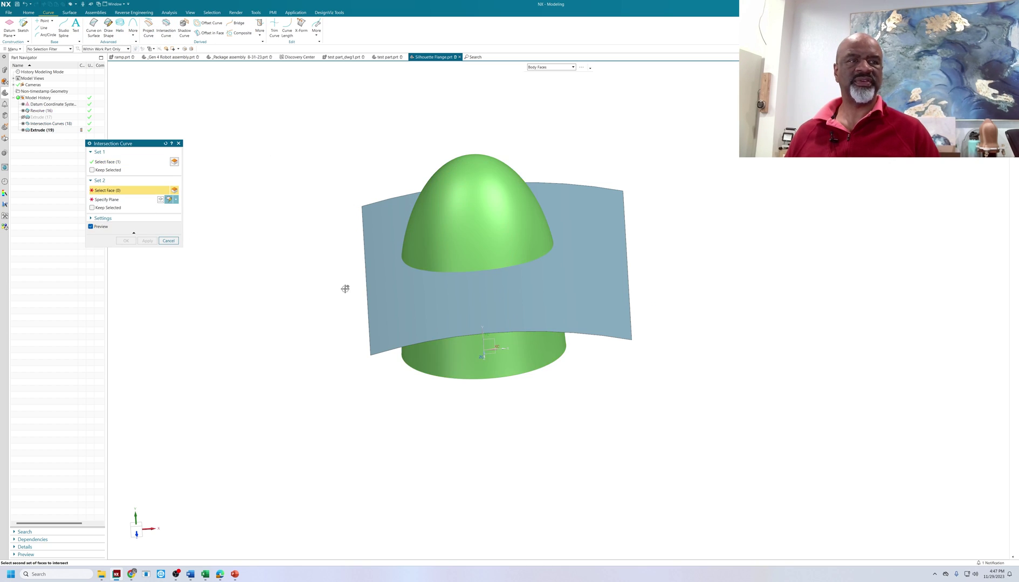
{"action": "left_click", "coordinate": [449, 313]}
{"action": "left_click", "coordinate": [125, 233]}
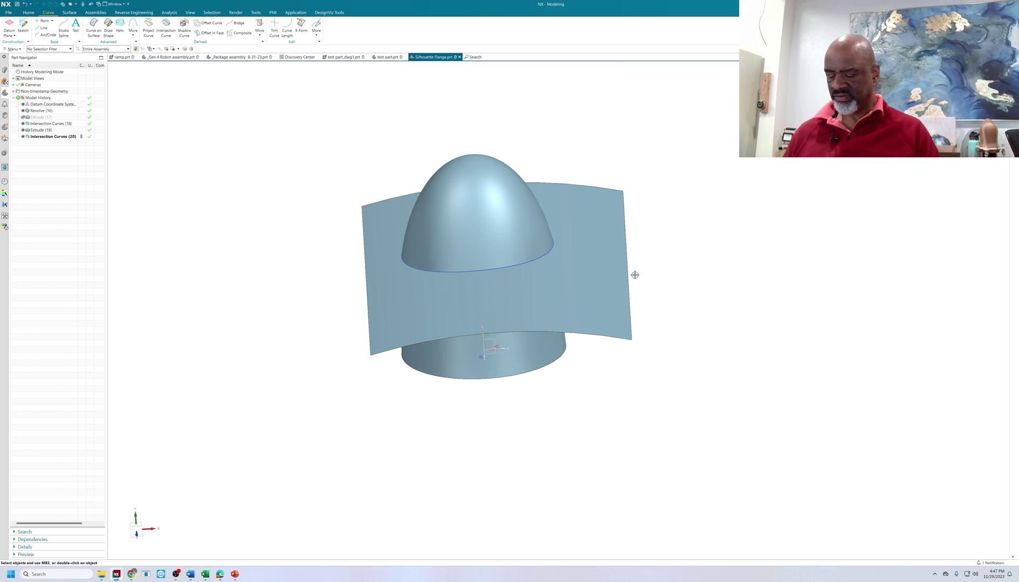
Hide the arc-extruded sheet with Ctrl+B, leaving the dome and its two curves
{"action": "key", "text": "ctrl+b"}
{"action": "left_click", "coordinate": [599, 285]}
{"action": "left_click", "coordinate": [147, 290]}
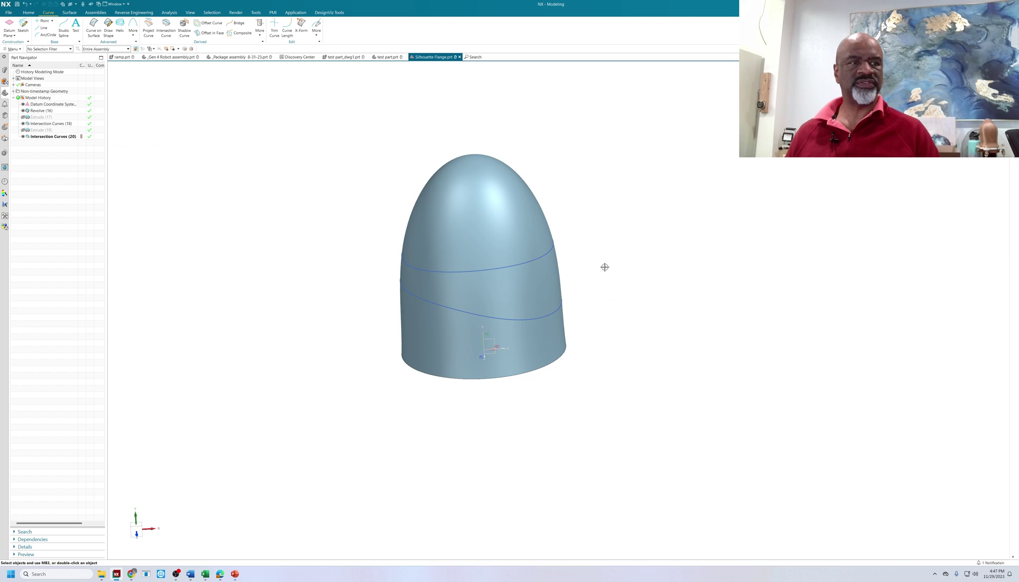
{"action": "middle_click_drag", "start_coordinate": [604, 267], "coordinate": [643, 252]}
{"action": "scroll", "coordinate": [637, 233], "scroll_direction": "down", "scroll_amount": 2}
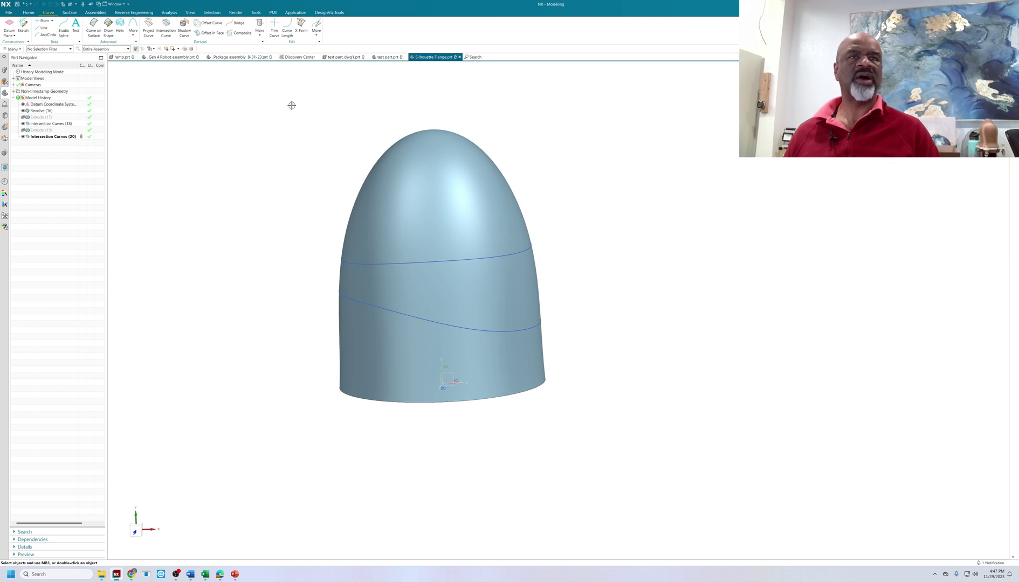
{"action": "middle_click_drag", "start_coordinate": [291, 105], "coordinate": [284, 125], "text": "shift"}
{"action": "left_click", "coordinate": [70, 12]}
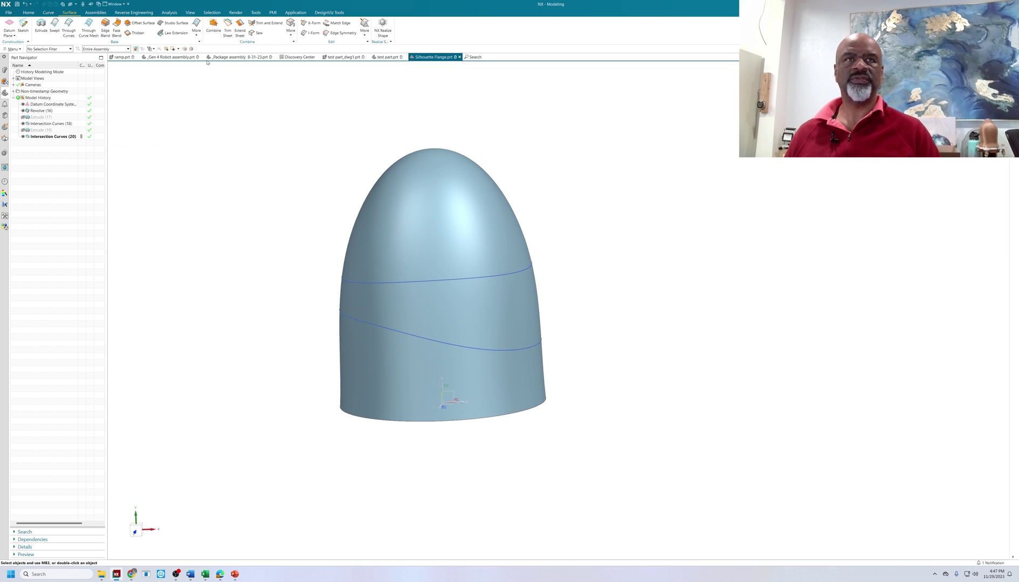
Start a Silhouette Flange using the lower wavy curve and the dome face as base
{"action": "left_click", "coordinate": [199, 34]}
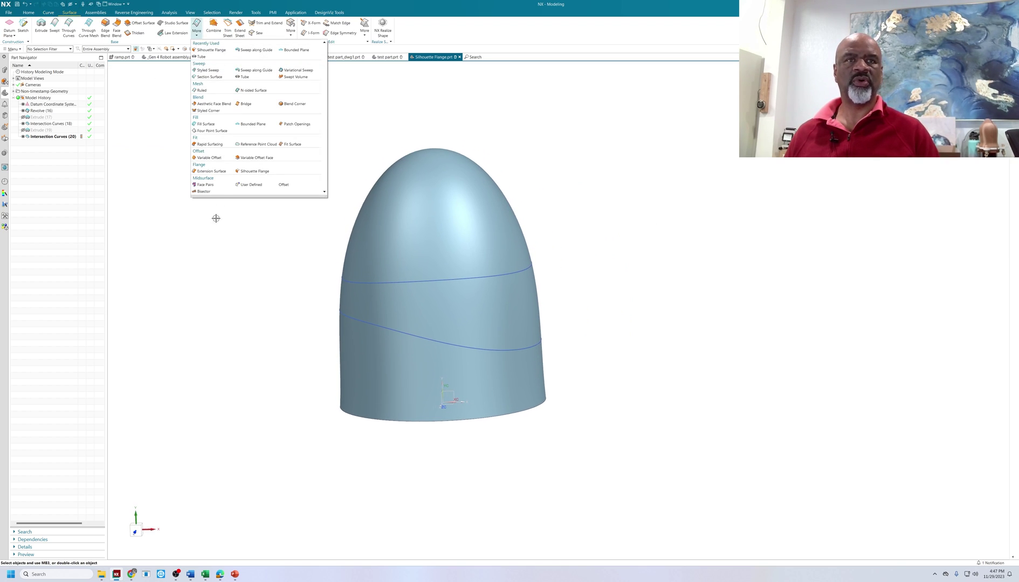
{"action": "left_click", "coordinate": [253, 170]}
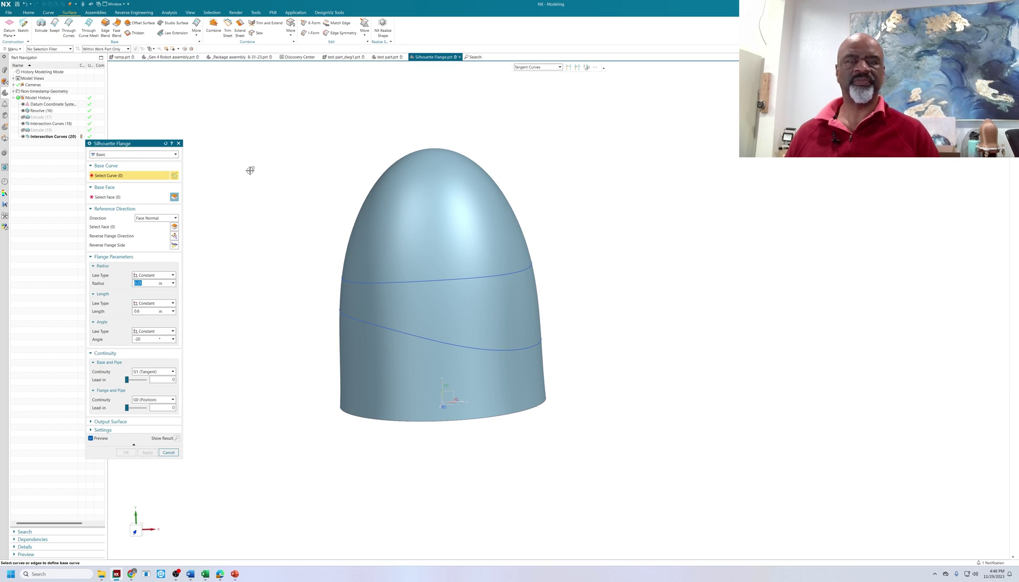
{"action": "left_click_drag", "start_coordinate": [146, 145], "coordinate": [252, 122]}
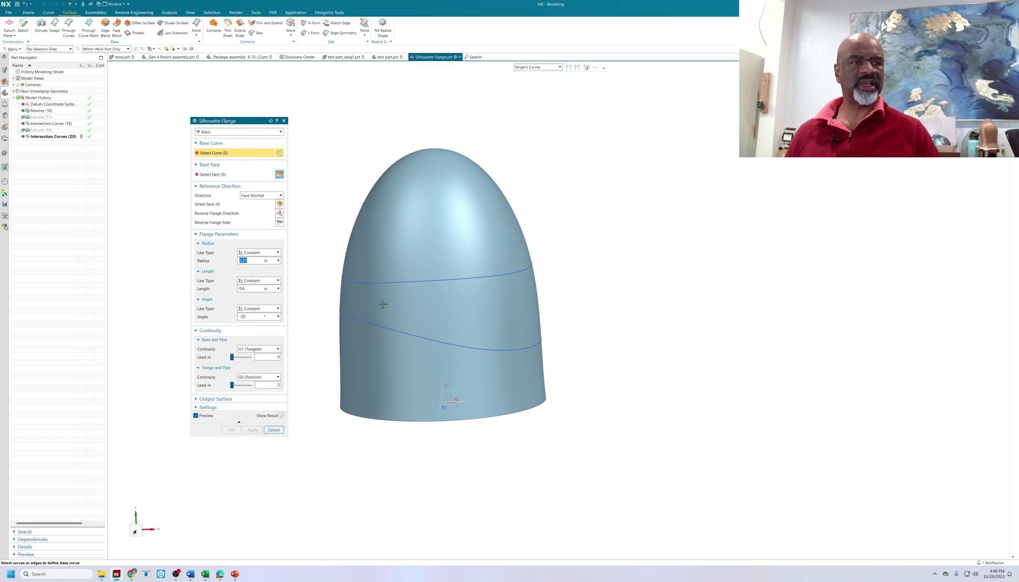
{"action": "left_click", "coordinate": [389, 334]}
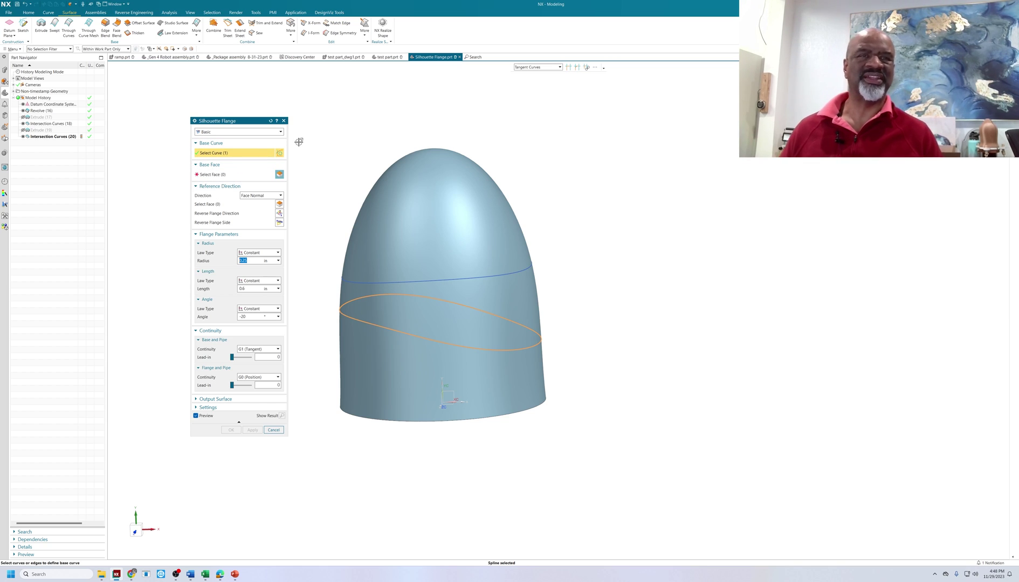
{"action": "left_click", "coordinate": [232, 175]}
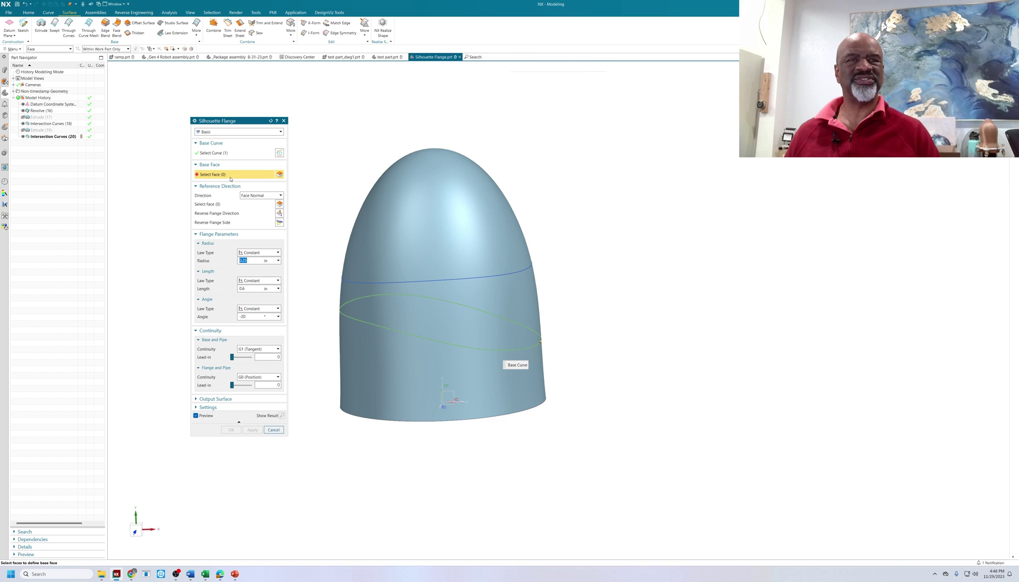
{"action": "left_click", "coordinate": [459, 314]}
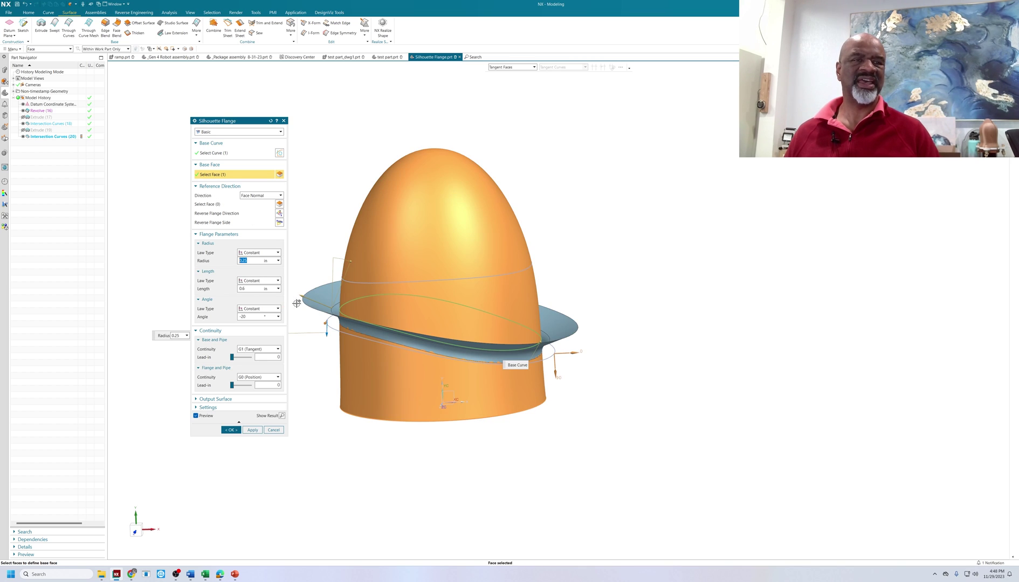
{"action": "mouse_move", "coordinate": [622, 276]}
{"action": "middle_mouse_down"}
{"action": "mouse_move", "coordinate": [621, 261]}
{"action": "mouse_move", "coordinate": [631, 265]}
{"action": "middle_mouse_up"}
Set the flange angle to 0 and length to 0.25, then create it
{"action": "scroll", "coordinate": [295, 305], "scroll_direction": "up", "scroll_amount": 3}
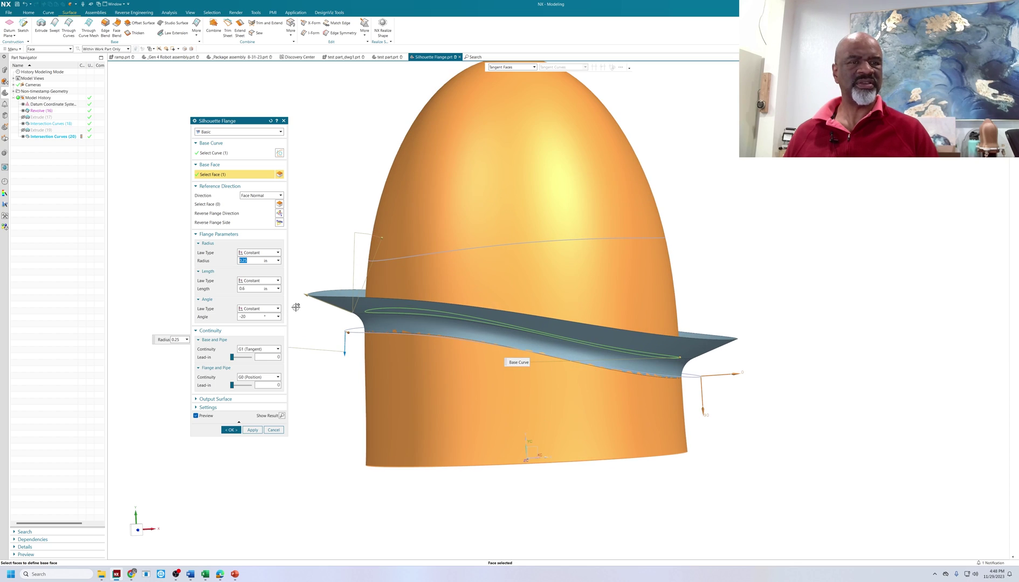
{"action": "left_click_drag", "start_coordinate": [308, 294], "coordinate": [323, 302]}
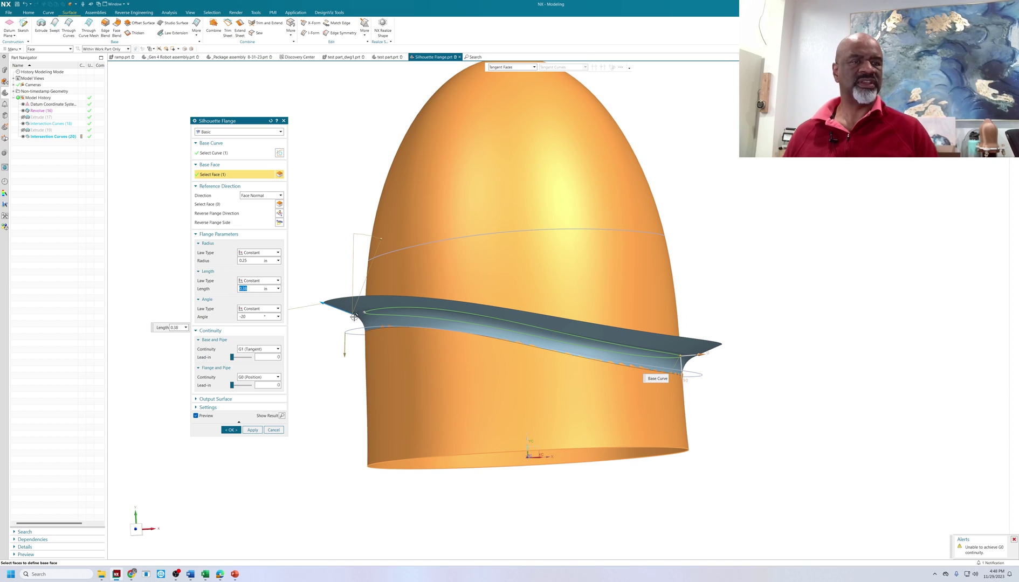
{"action": "left_click", "coordinate": [247, 316]}
{"action": "key", "text": "Return"}
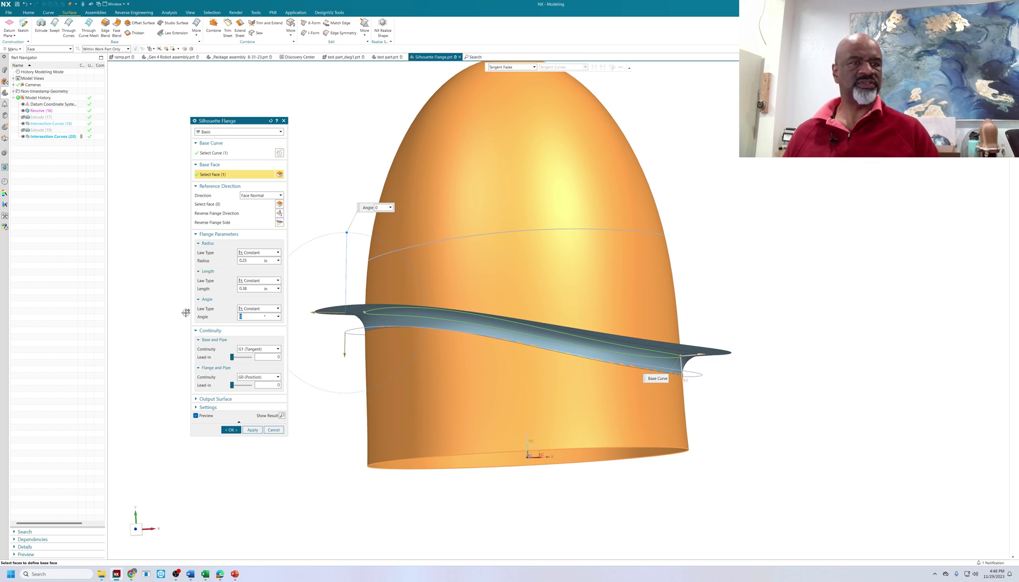
{"action": "mouse_move", "coordinate": [850, 343]}
{"action": "middle_mouse_down"}
{"action": "mouse_move", "coordinate": [846, 377]}
{"action": "mouse_move", "coordinate": [857, 348]}
{"action": "mouse_move", "coordinate": [871, 344]}
{"action": "mouse_move", "coordinate": [839, 356]}
{"action": "middle_mouse_up"}
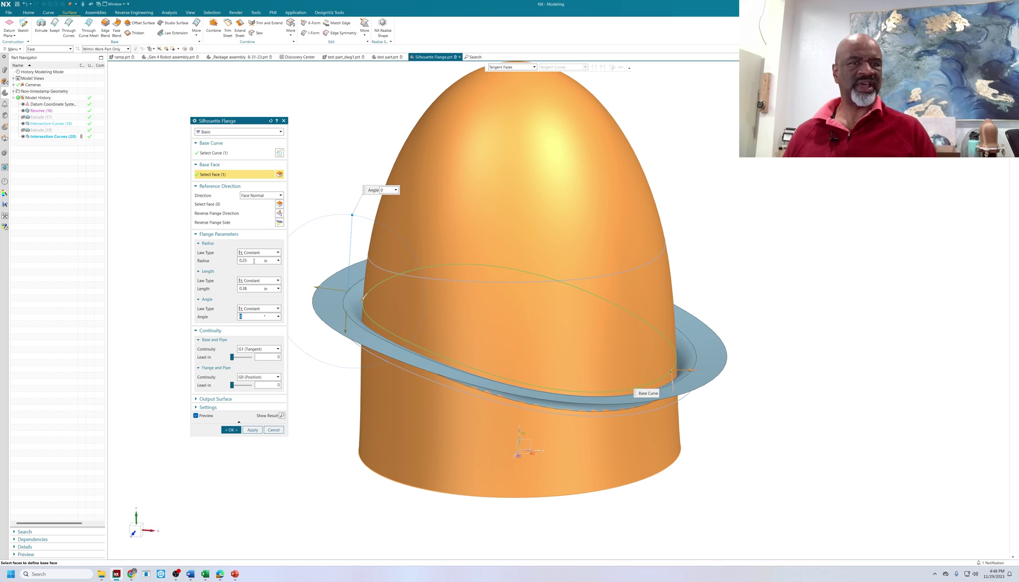
{"action": "left_click", "coordinate": [254, 289]}
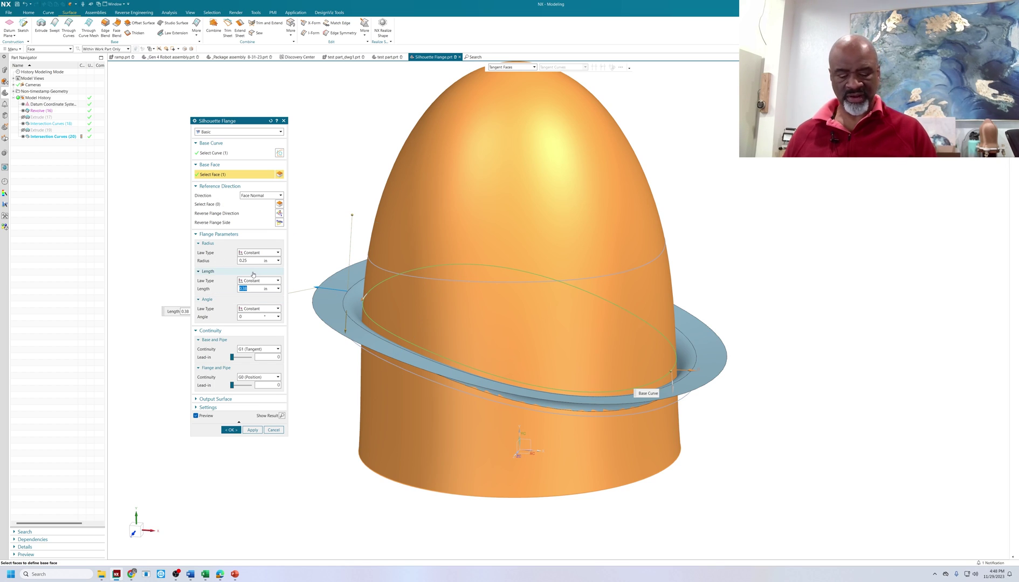
{"action": "key", "text": "BackSpace"}
{"action": "type", "text": ".25"}
{"action": "key", "text": "Return"}
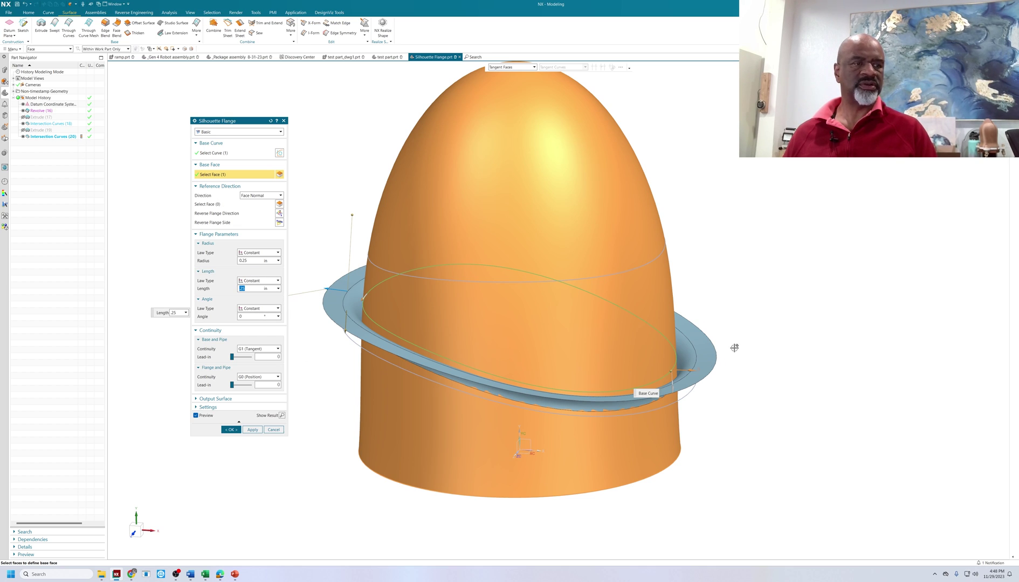
{"action": "middle_click_drag", "start_coordinate": [735, 347], "coordinate": [793, 314]}
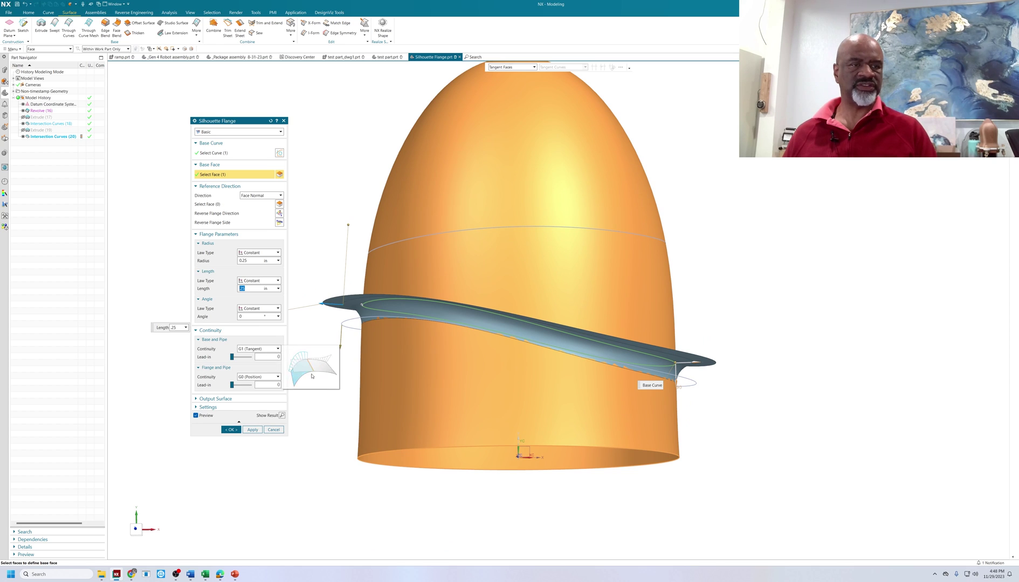
{"action": "middle_click_drag", "start_coordinate": [728, 360], "coordinate": [762, 380]}
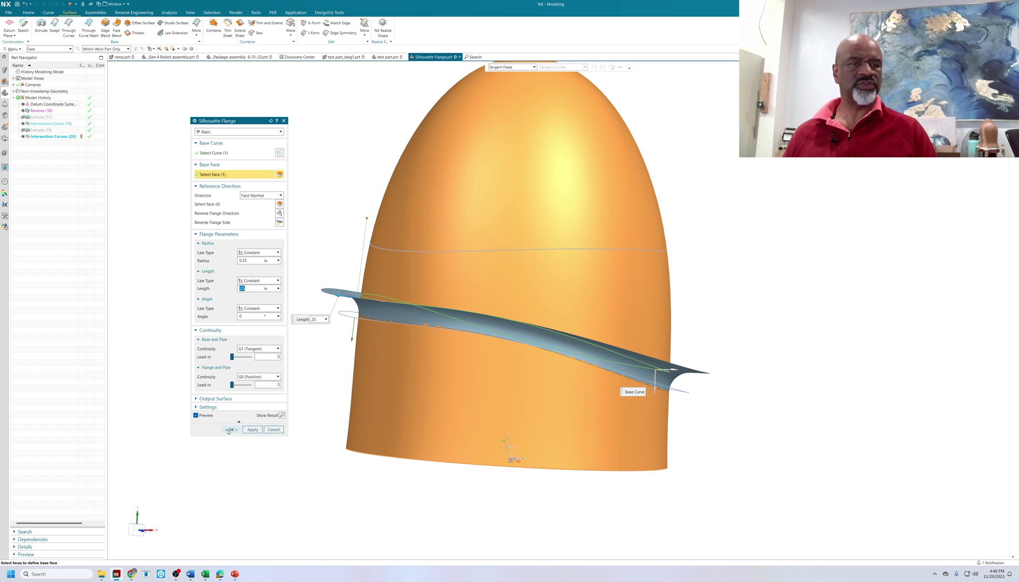
{"action": "left_click", "coordinate": [229, 430]}
Select the upper curve and dome face for a second flange and set its direction
{"action": "middle_click_drag", "start_coordinate": [300, 235], "coordinate": [312, 231]}
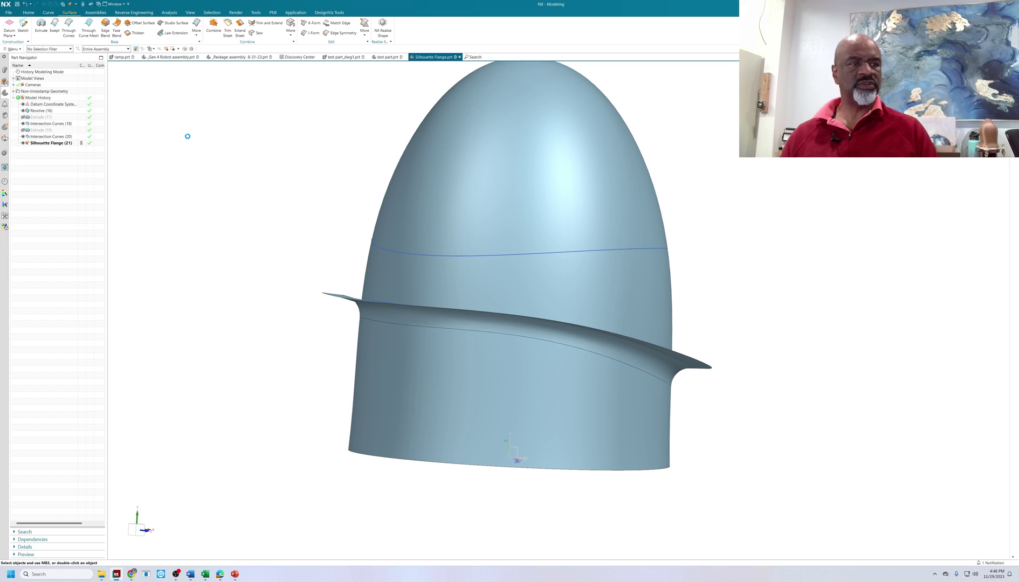
{"action": "left_click", "coordinate": [382, 251]}
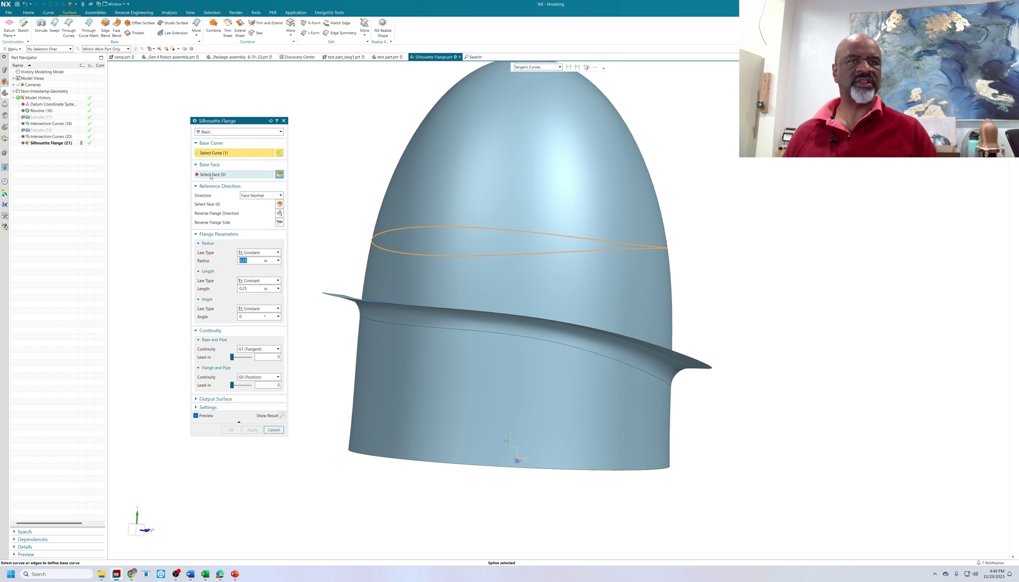
{"action": "left_click", "coordinate": [440, 200]}
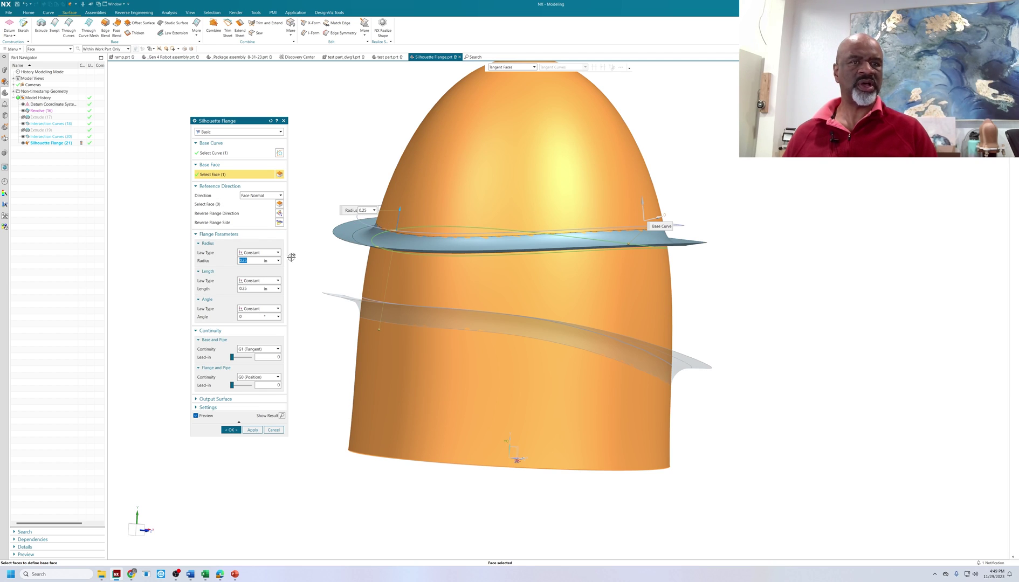
{"action": "left_click", "coordinate": [280, 222]}
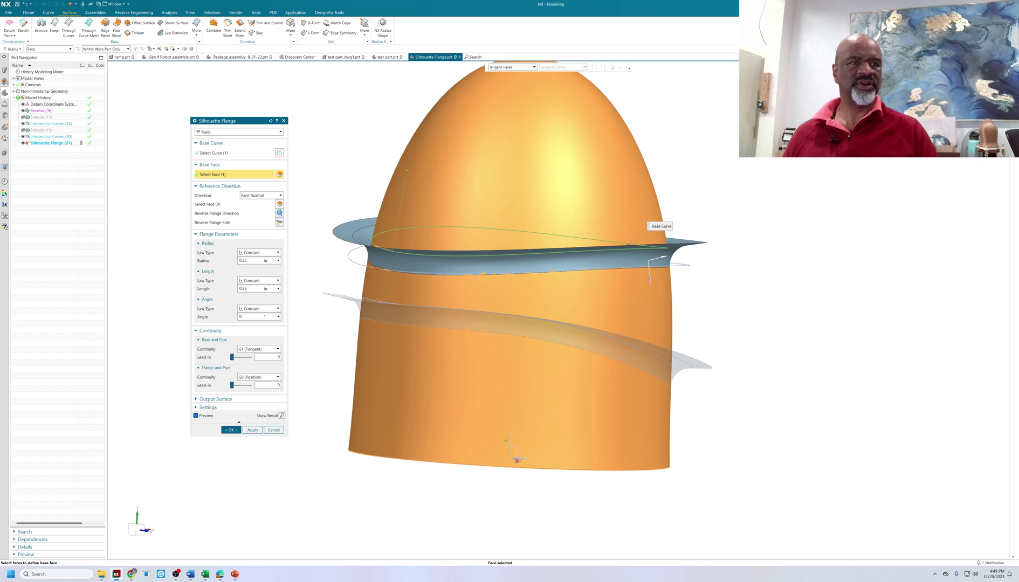
{"action": "left_click", "coordinate": [279, 214]}
{"action": "left_click", "coordinate": [279, 213]}
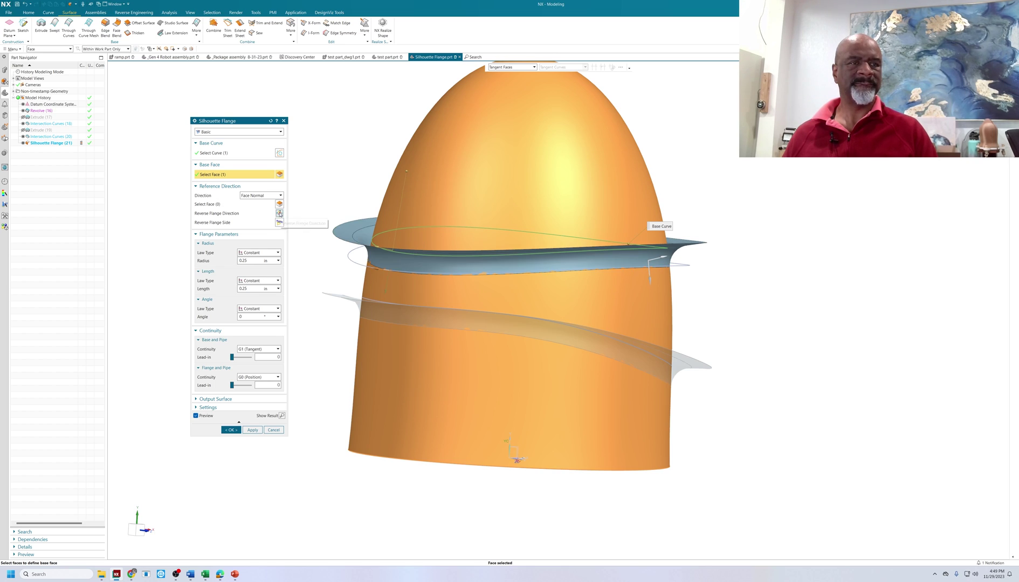
{"action": "left_click", "coordinate": [278, 223]}
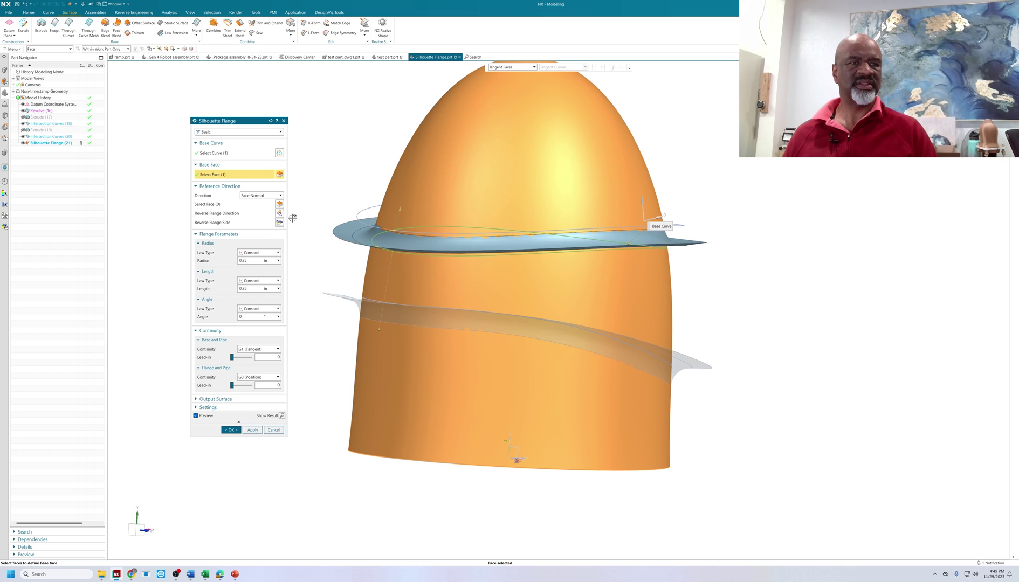
{"action": "mouse_move", "coordinate": [733, 226]}
{"action": "middle_mouse_down"}
{"action": "mouse_move", "coordinate": [711, 228]}
{"action": "mouse_move", "coordinate": [732, 211]}
{"action": "mouse_move", "coordinate": [733, 222]}
{"action": "middle_mouse_up"}
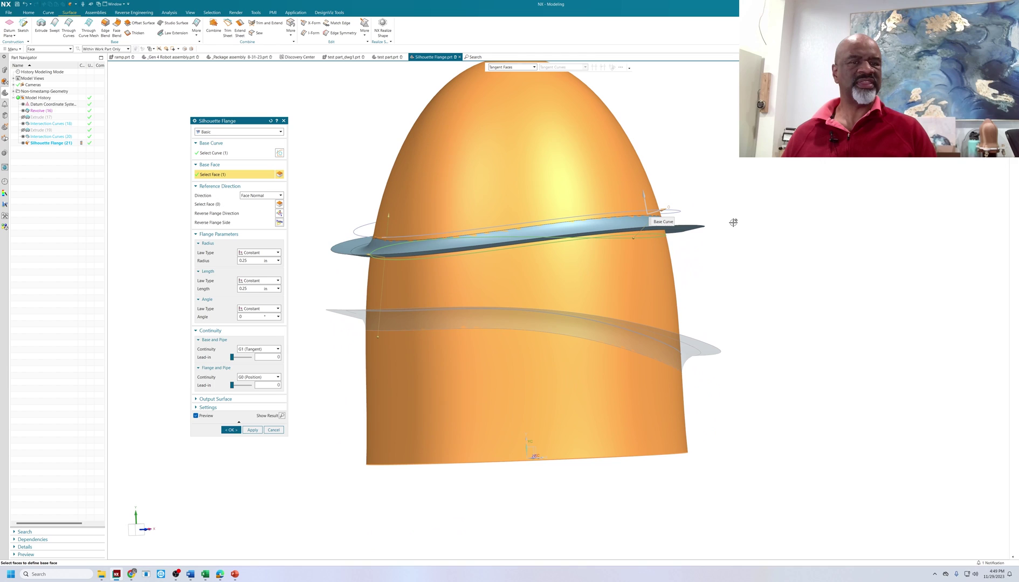
Set the flange angle to -20 and length to 0.36, then create it
{"action": "left_click", "coordinate": [249, 317]}
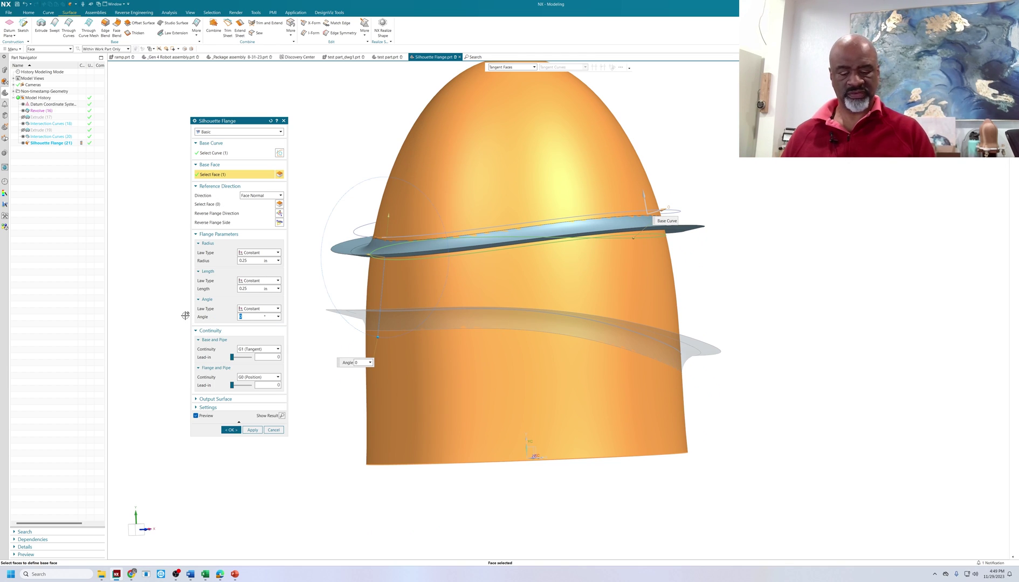
{"action": "type", "text": "-1"}
{"action": "key", "text": "Return"}
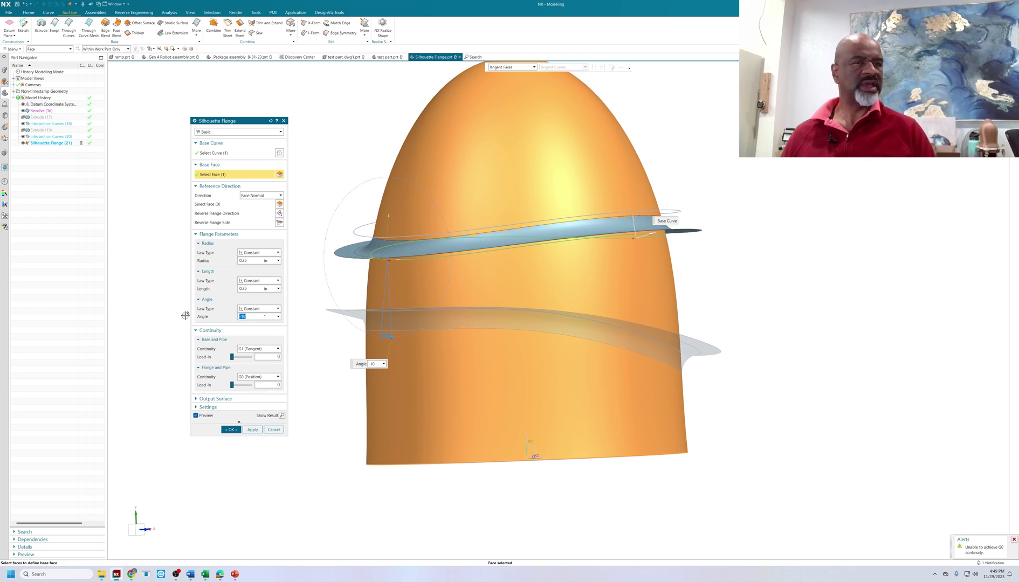
{"action": "type", "text": "-"}
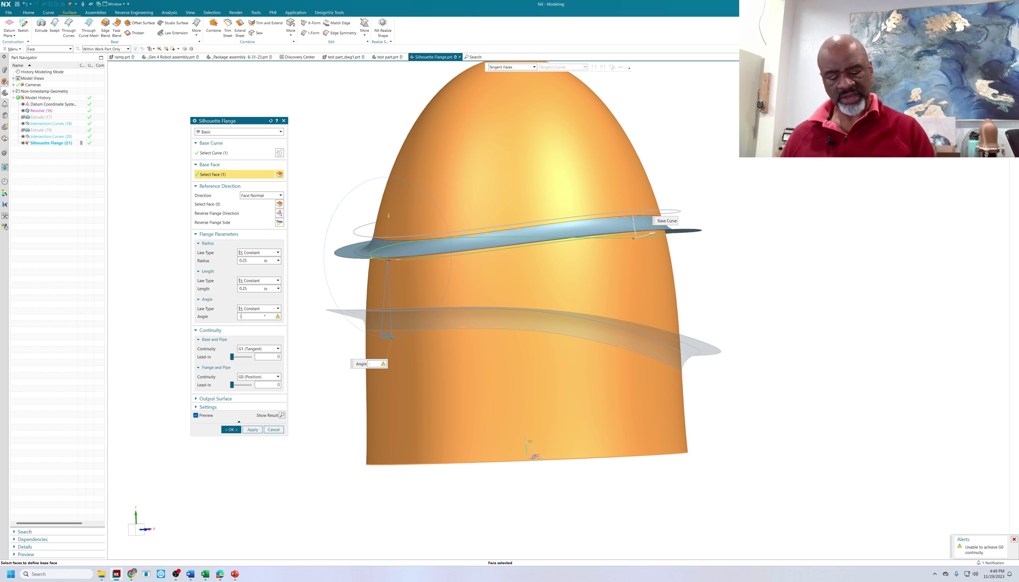
{"action": "type", "text": "20"}
{"action": "key", "text": "Return"}
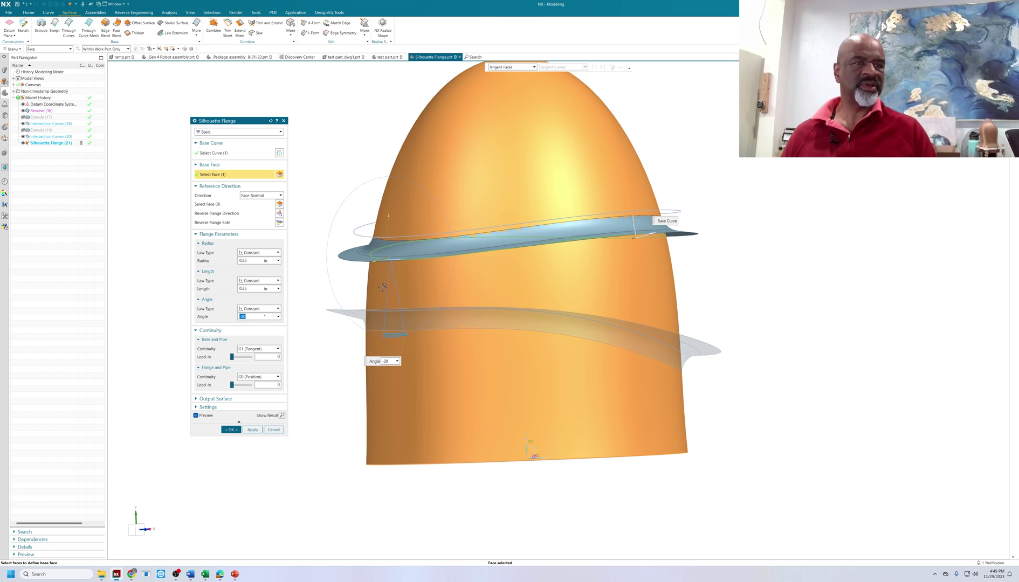
{"action": "middle_click_drag", "start_coordinate": [330, 284], "coordinate": [312, 298]}
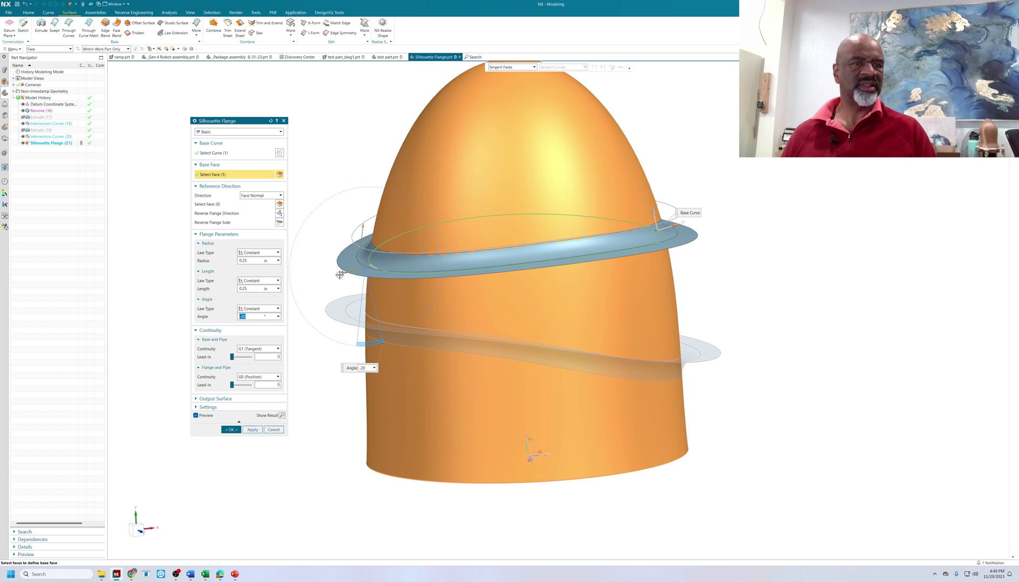
{"action": "left_click_drag", "start_coordinate": [344, 273], "coordinate": [335, 276]}
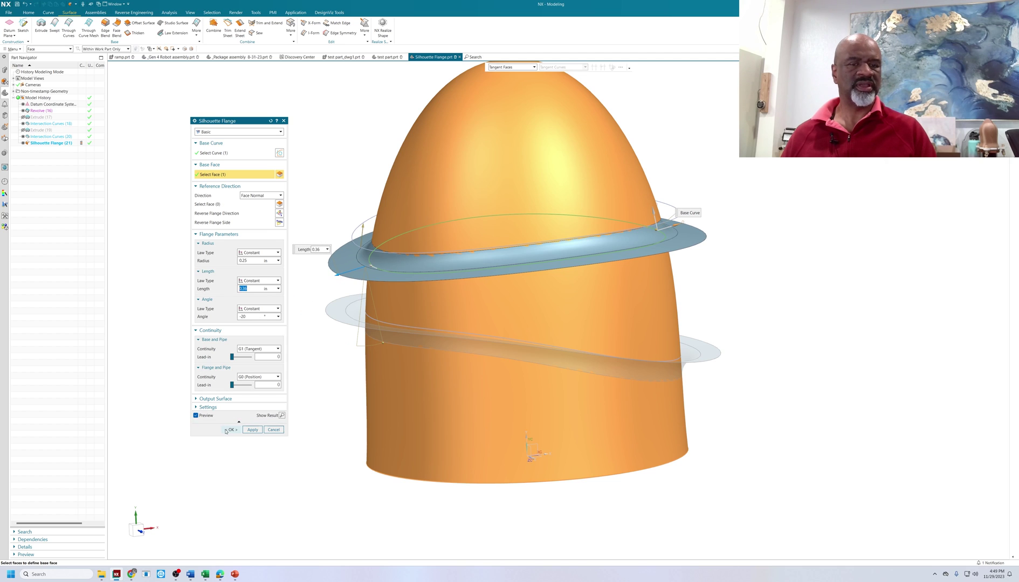
{"action": "left_click", "coordinate": [229, 430]}
{"action": "middle_click_drag", "start_coordinate": [830, 250], "coordinate": [851, 270]}
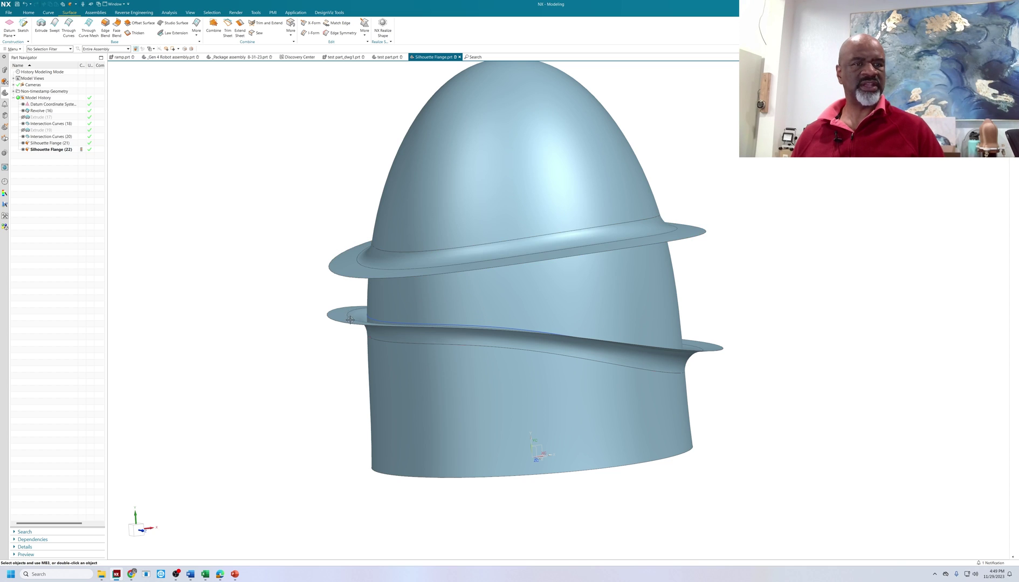
Bridge the upper and lower flange outer edges with a Through Curves surface band
{"action": "middle_click_drag", "start_coordinate": [758, 249], "coordinate": [780, 268]}
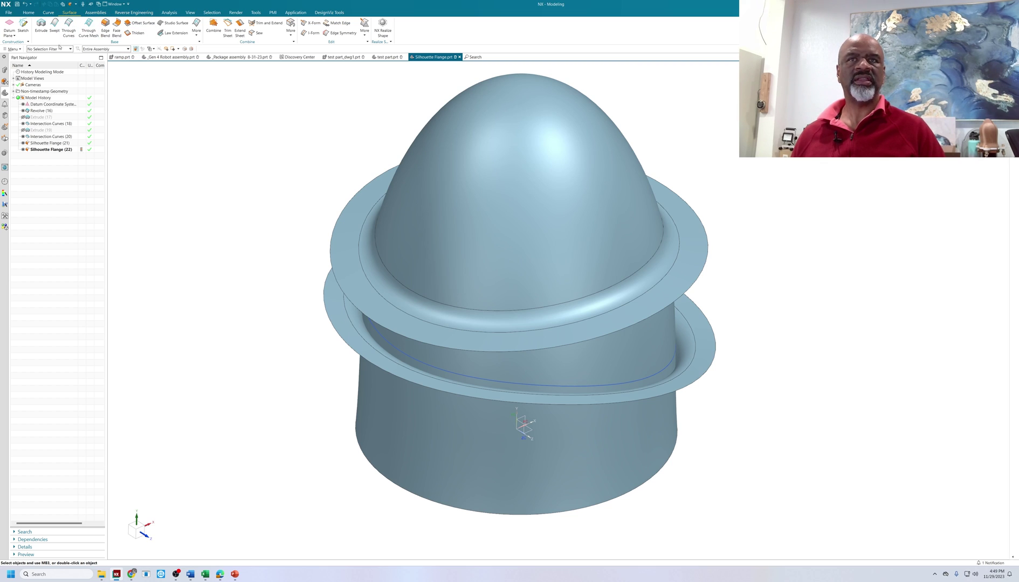
{"action": "left_click", "coordinate": [69, 30]}
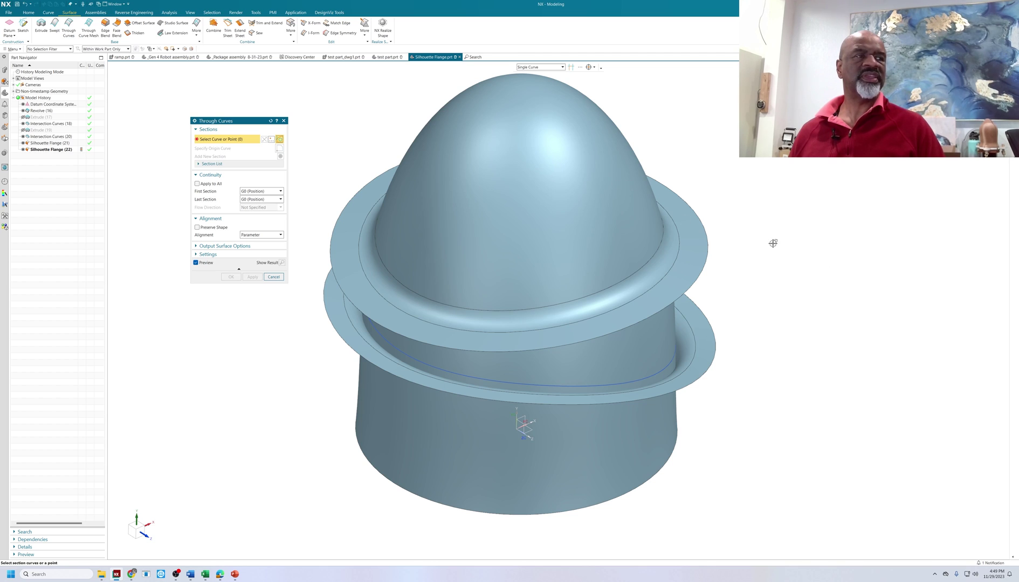
{"action": "middle_click_drag", "start_coordinate": [772, 244], "coordinate": [755, 235]}
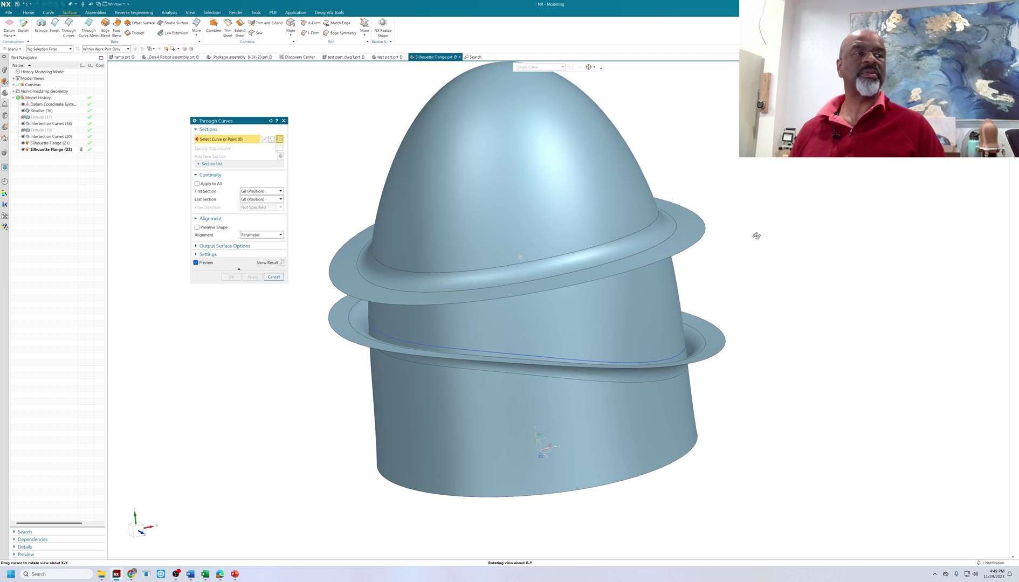
{"action": "left_click", "coordinate": [701, 239]}
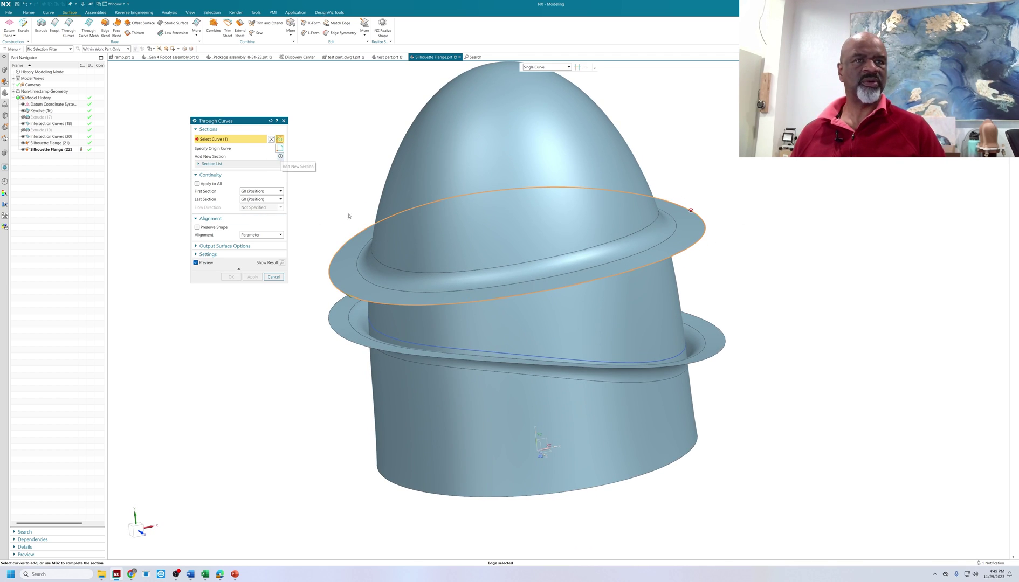
{"action": "middle_click", "coordinate": [751, 338]}
{"action": "left_click", "coordinate": [729, 341]}
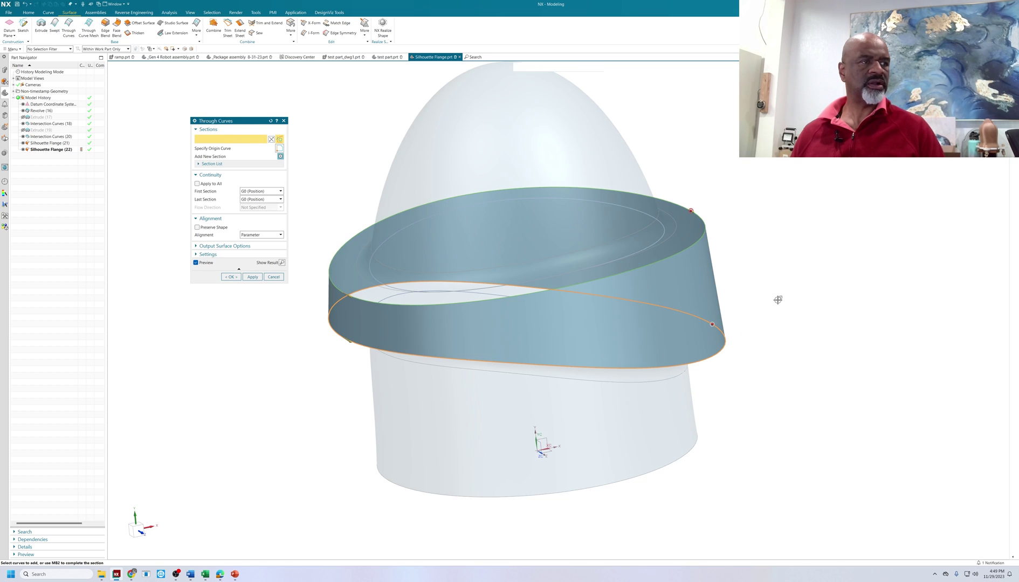
{"action": "middle_click_drag", "start_coordinate": [766, 264], "coordinate": [734, 279]}
{"action": "left_click", "coordinate": [231, 276]}
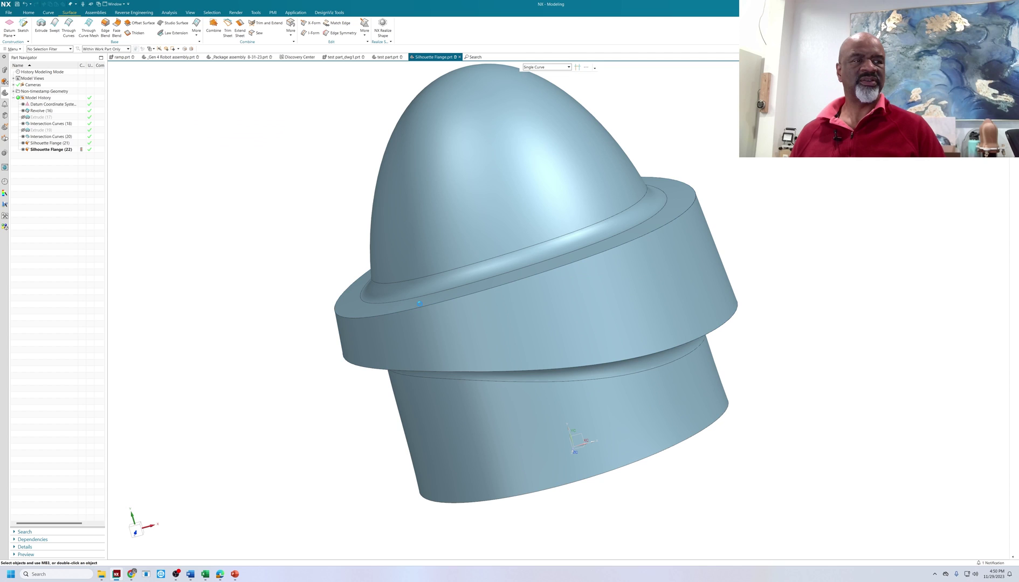
{"action": "middle_click_drag", "start_coordinate": [781, 235], "coordinate": [798, 187]}
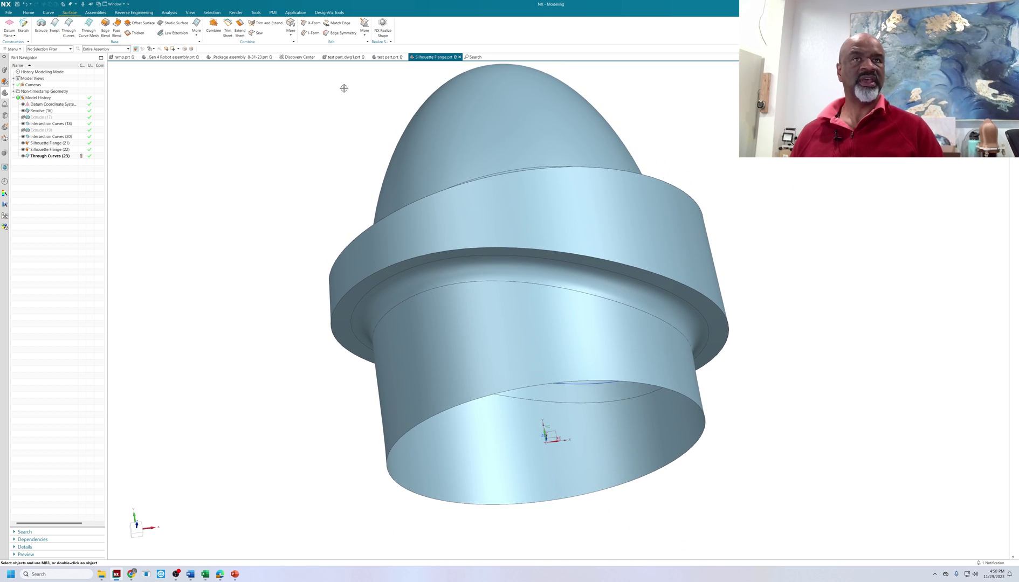
Divide the dome face along the upper flange's outer edge
{"action": "left_click", "coordinate": [29, 12]}
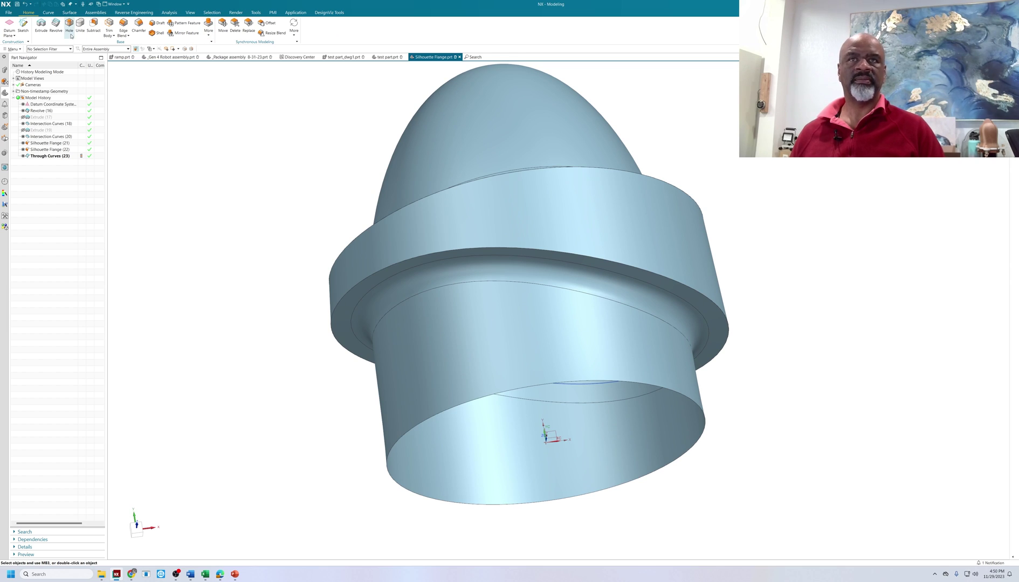
{"action": "left_click", "coordinate": [48, 13]}
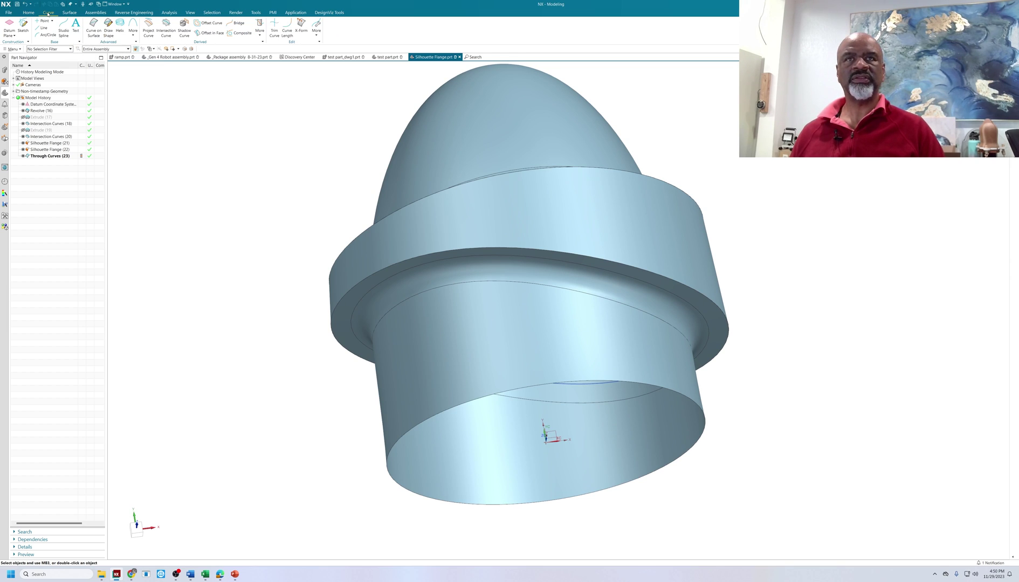
{"action": "left_click", "coordinate": [70, 12]}
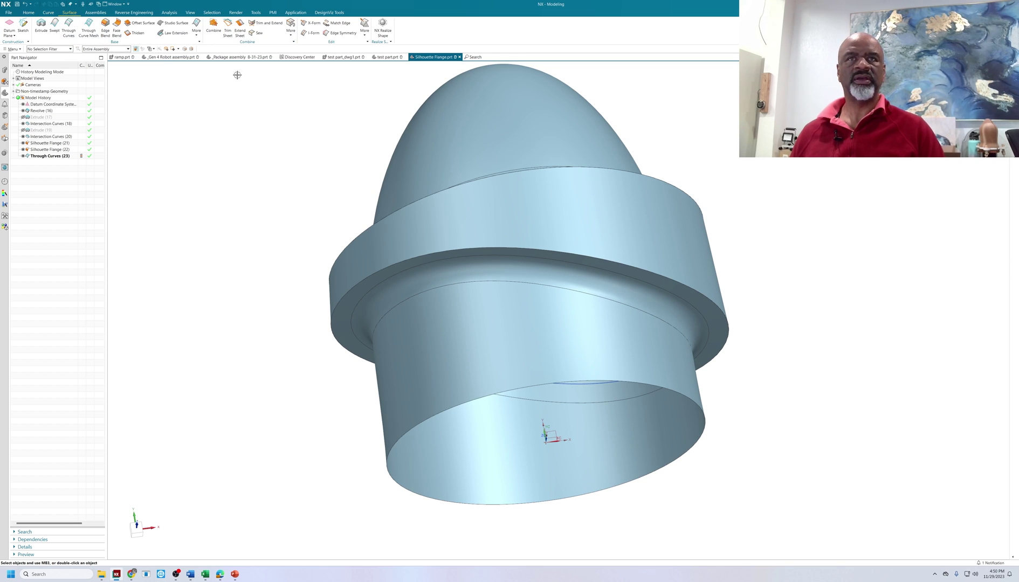
{"action": "left_click", "coordinate": [195, 32]}
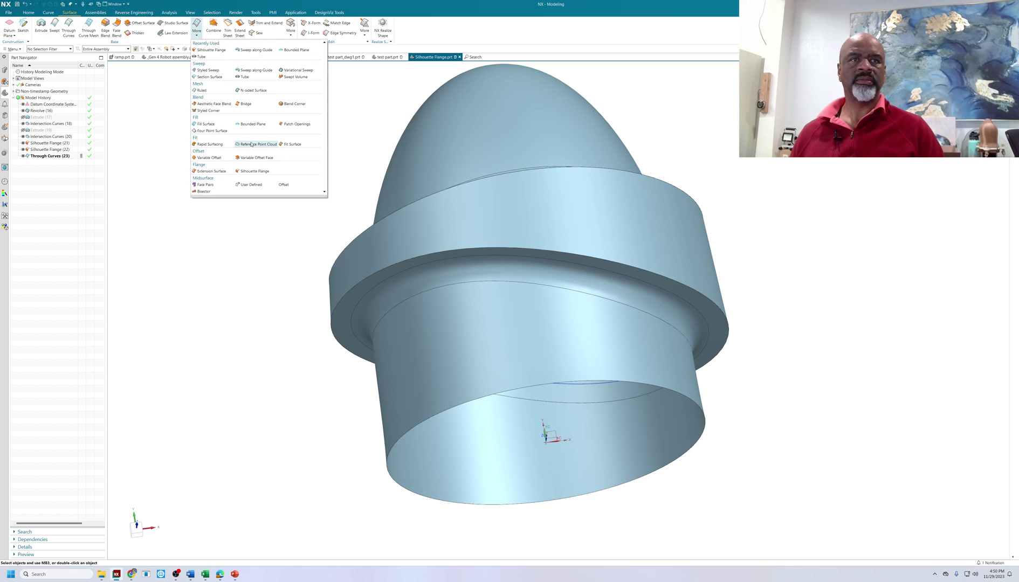
{"action": "left_click", "coordinate": [168, 103]}
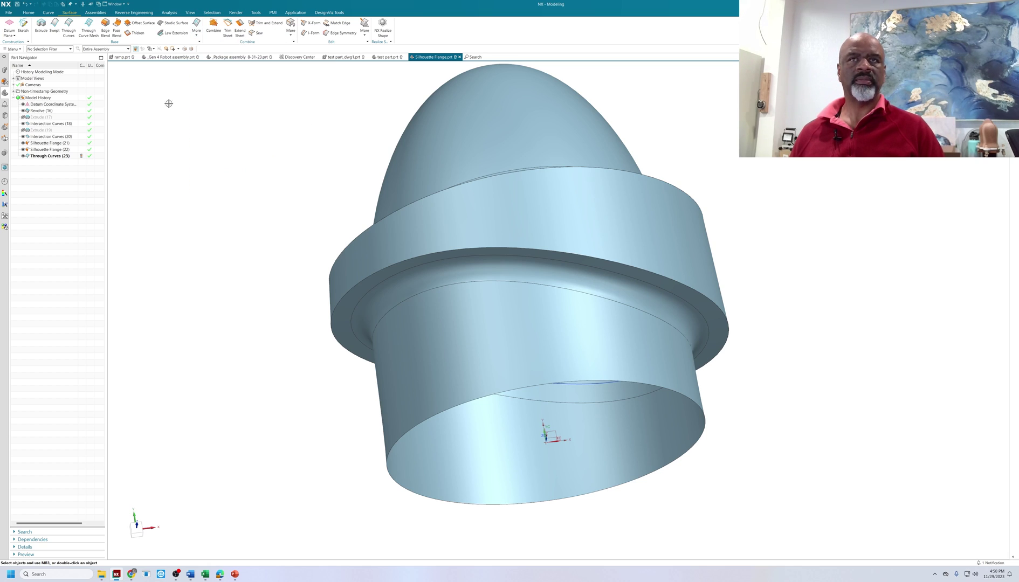
{"action": "left_click", "coordinate": [29, 13]}
{"action": "left_click", "coordinate": [209, 28]}
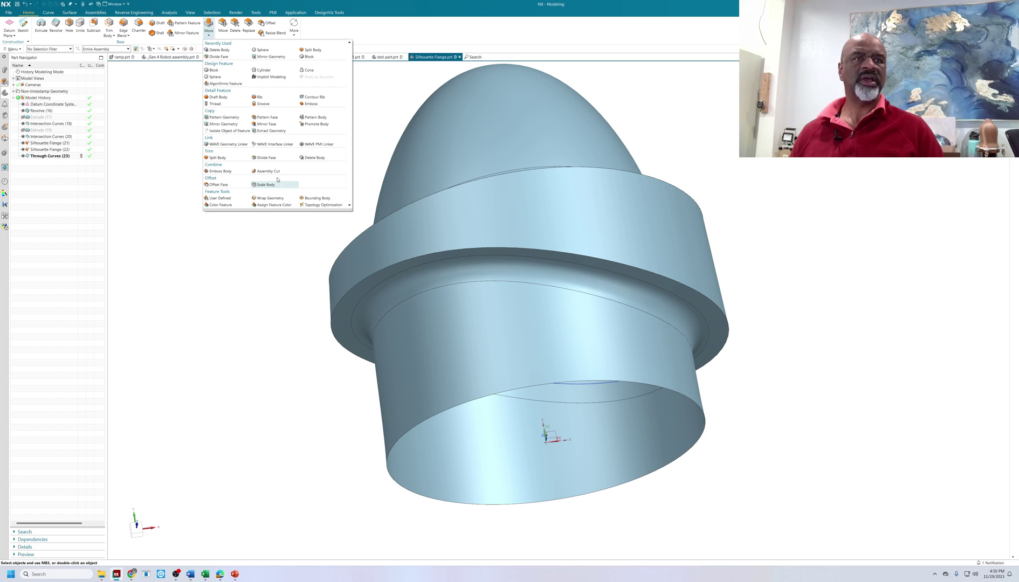
{"action": "left_click", "coordinate": [264, 157]}
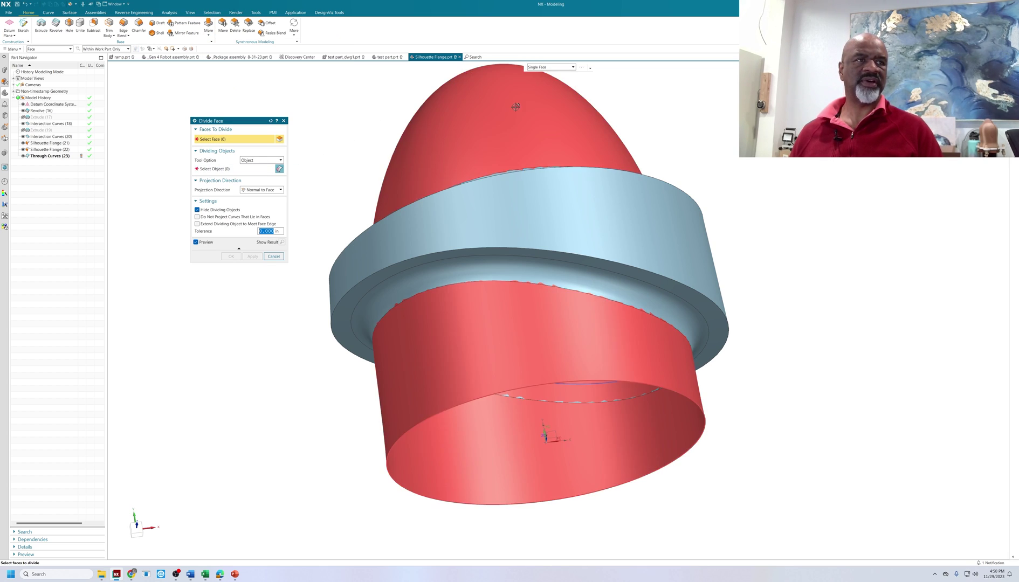
{"action": "left_click", "coordinate": [519, 102]}
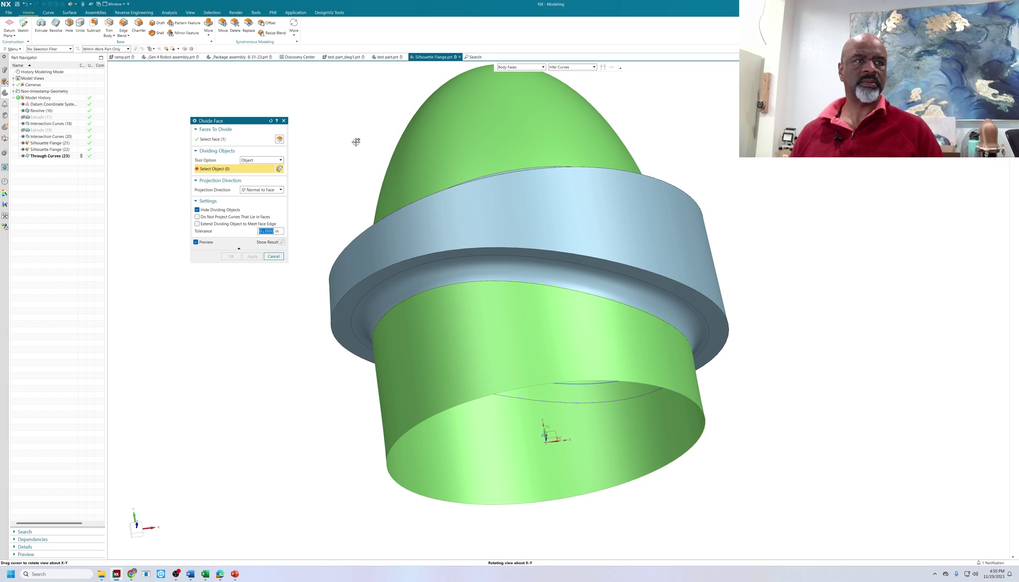
{"action": "middle_click_drag", "start_coordinate": [354, 141], "coordinate": [421, 189]}
{"action": "left_click", "coordinate": [472, 210]}
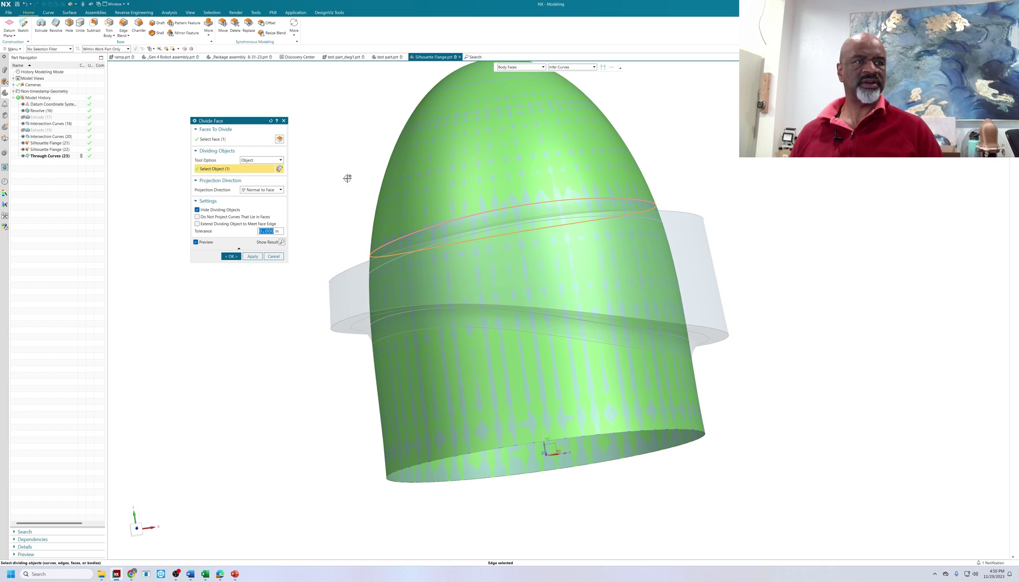
{"action": "left_click", "coordinate": [252, 257]}
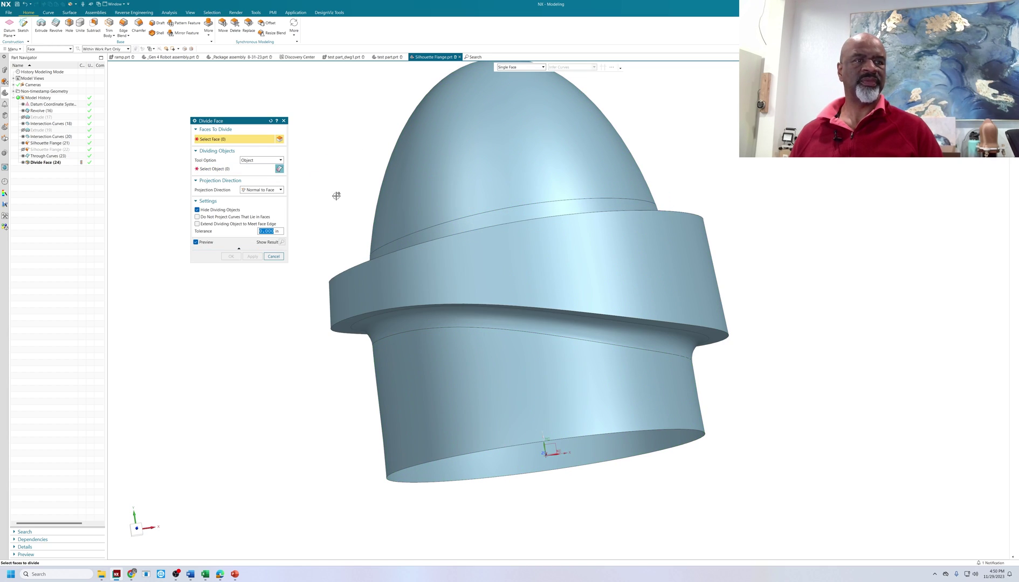
Divide the lower cylinder face along the lower flange's outer edge
{"action": "left_click", "coordinate": [362, 340]}
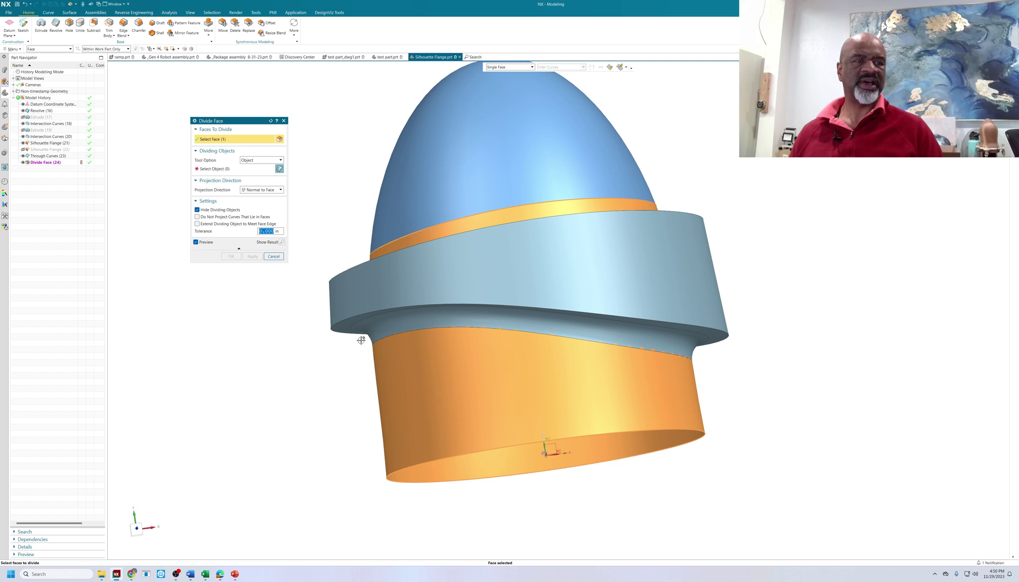
{"action": "left_click", "coordinate": [221, 169]}
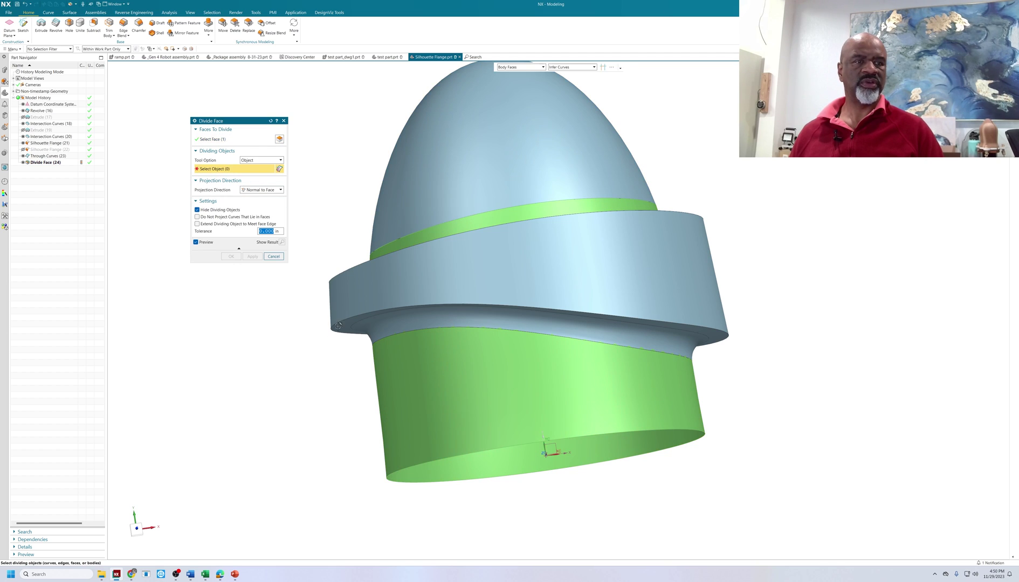
{"action": "left_click", "coordinate": [456, 326]}
{"action": "left_click", "coordinate": [231, 256]}
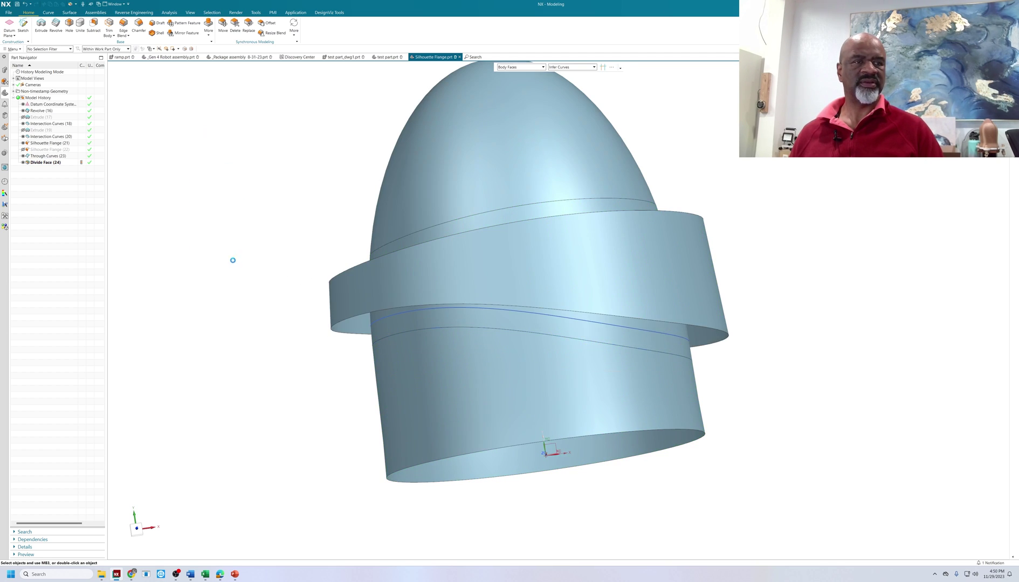
{"action": "mouse_move", "coordinate": [750, 366]}
{"action": "middle_mouse_down"}
{"action": "mouse_move", "coordinate": [761, 348]}
{"action": "mouse_move", "coordinate": [758, 379]}
{"action": "middle_mouse_up"}
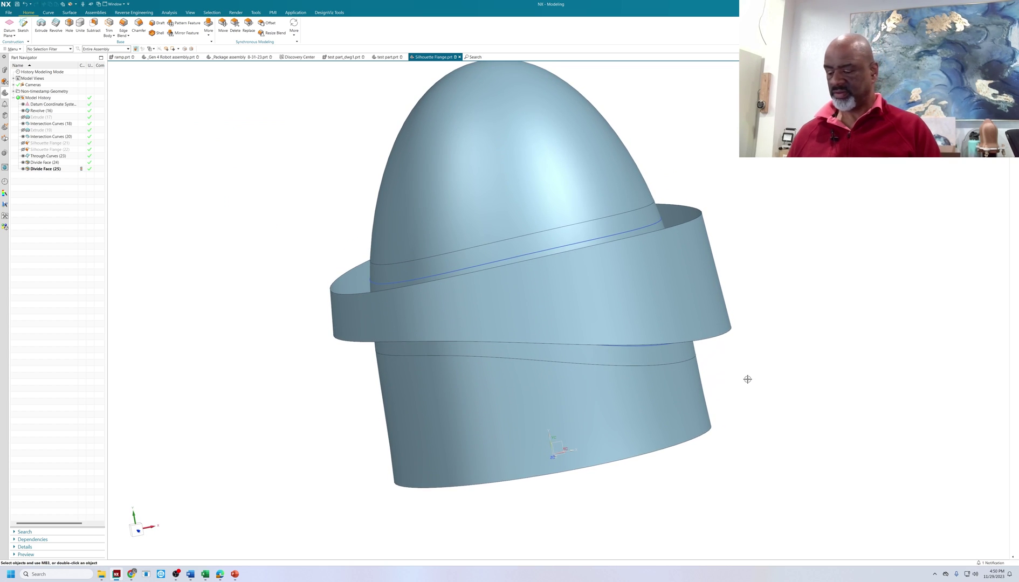
Swap hidden and visible bodies and show the upper and lower flange sheets
{"action": "key", "text": "ctrl+shift+b"}
{"action": "key", "text": "ctrl+shift+k"}
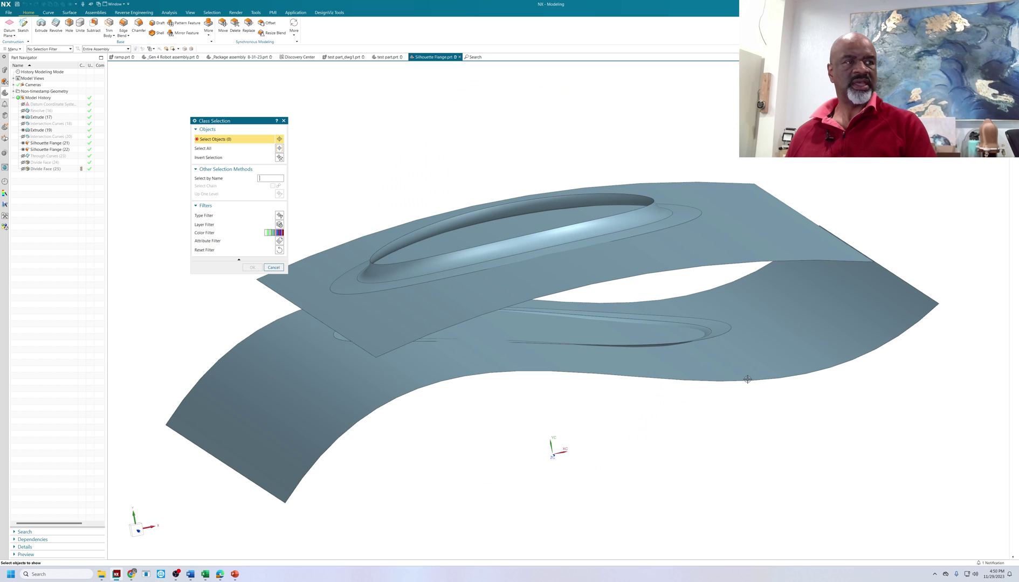
{"action": "left_click", "coordinate": [429, 275]}
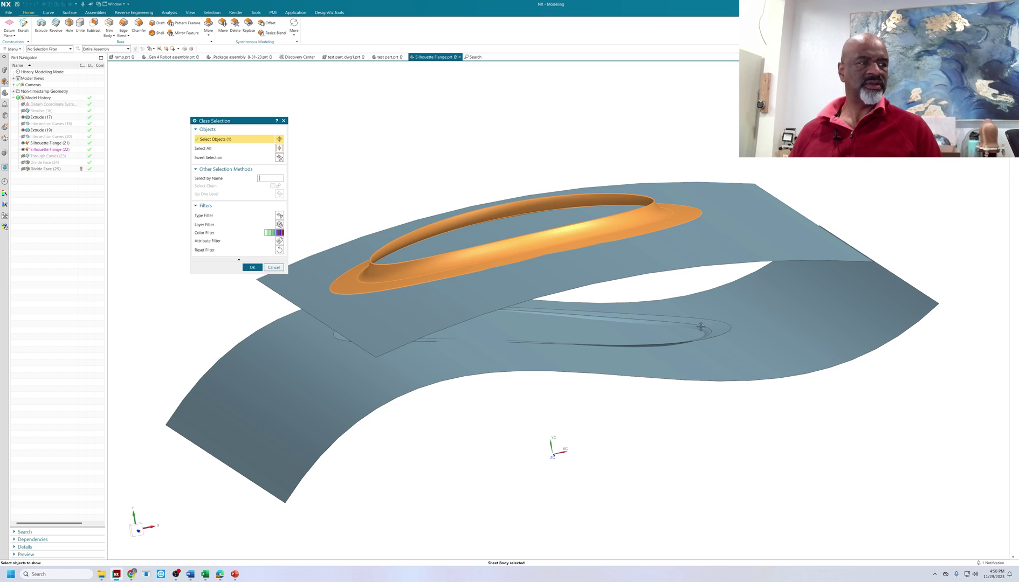
{"action": "left_click", "coordinate": [703, 327]}
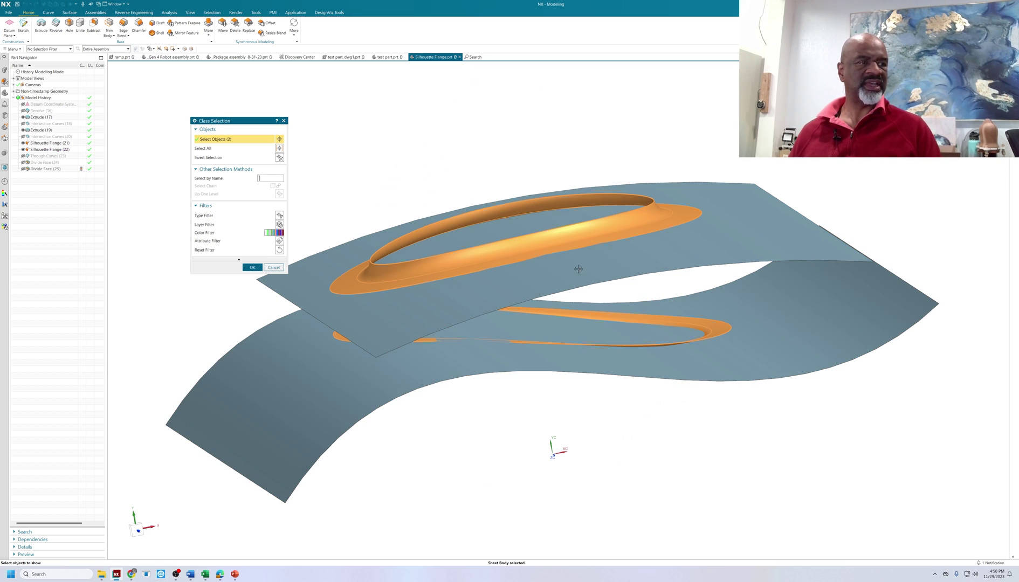
{"action": "left_click", "coordinate": [253, 267]}
{"action": "middle_click_drag", "start_coordinate": [770, 264], "coordinate": [765, 217]}
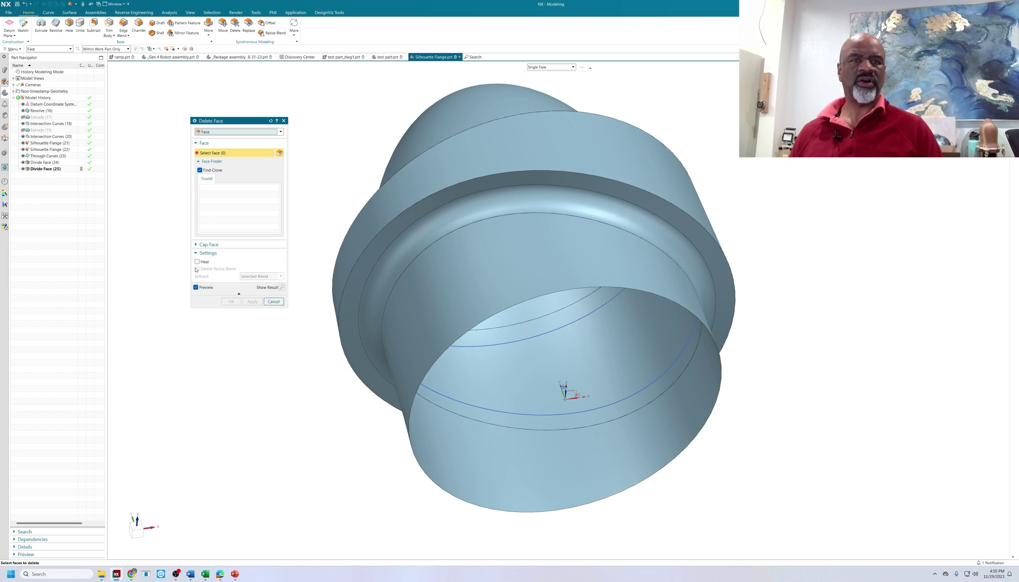
Delete the inner face with healing, then undo that deletion
{"action": "left_click", "coordinate": [197, 262]}
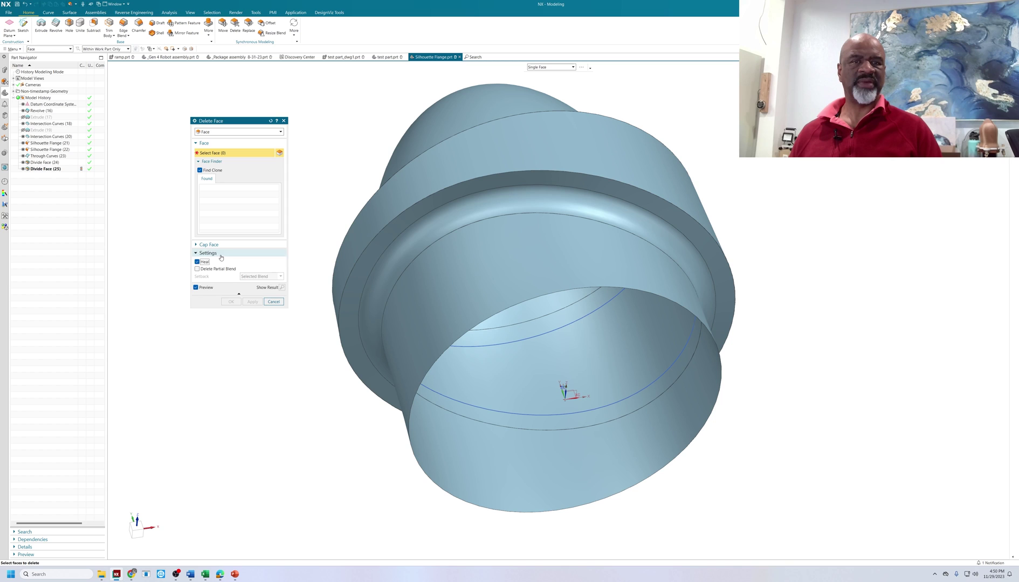
{"action": "left_click", "coordinate": [636, 355]}
{"action": "left_click", "coordinate": [229, 301]}
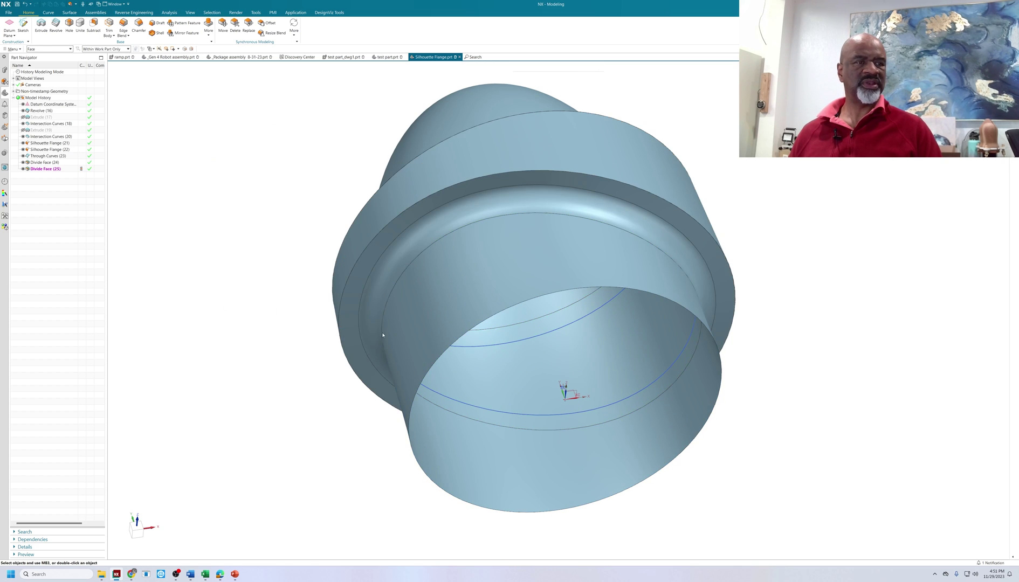
{"action": "mouse_move", "coordinate": [814, 291]}
{"action": "middle_mouse_down"}
{"action": "mouse_move", "coordinate": [807, 250]}
{"action": "mouse_move", "coordinate": [841, 250]}
{"action": "mouse_move", "coordinate": [807, 325]}
{"action": "mouse_move", "coordinate": [823, 322]}
{"action": "mouse_move", "coordinate": [818, 274]}
{"action": "mouse_move", "coordinate": [814, 284]}
{"action": "middle_mouse_up"}
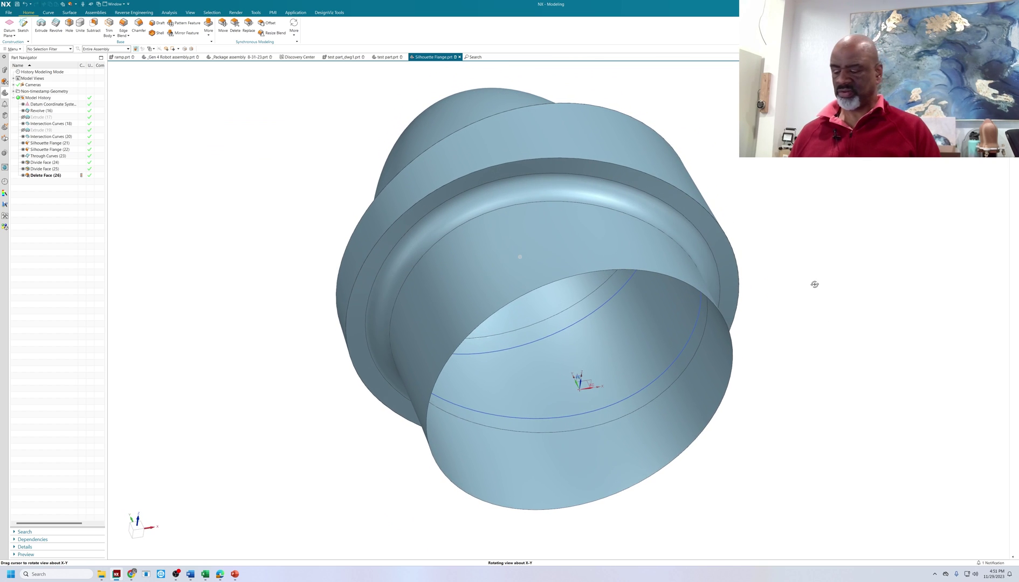
{"action": "key", "text": "ctrl+z"}
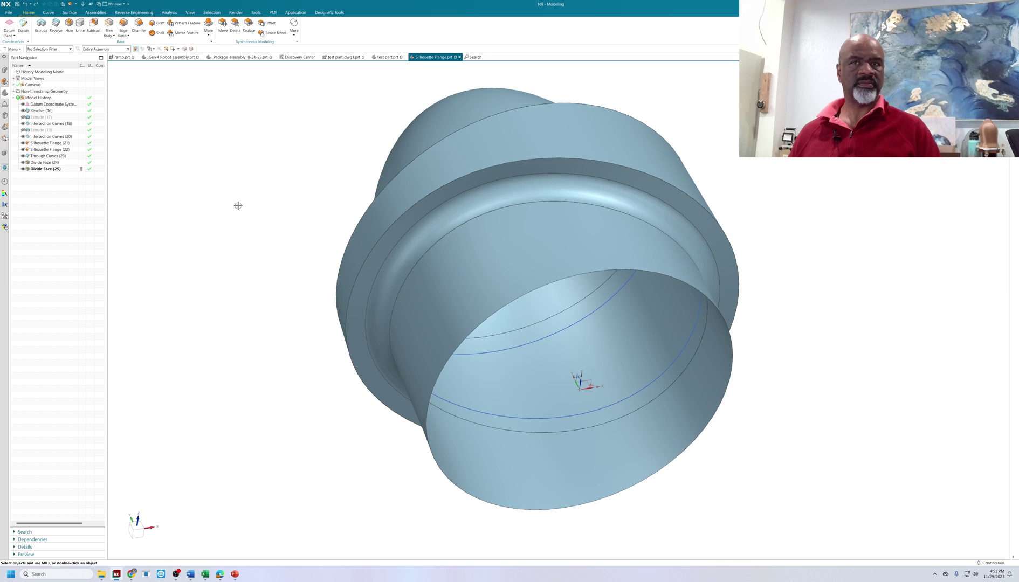
Inspect Divide Face (24) and (25) in the Part Navigator, then view from below
{"action": "left_click", "coordinate": [43, 169]}
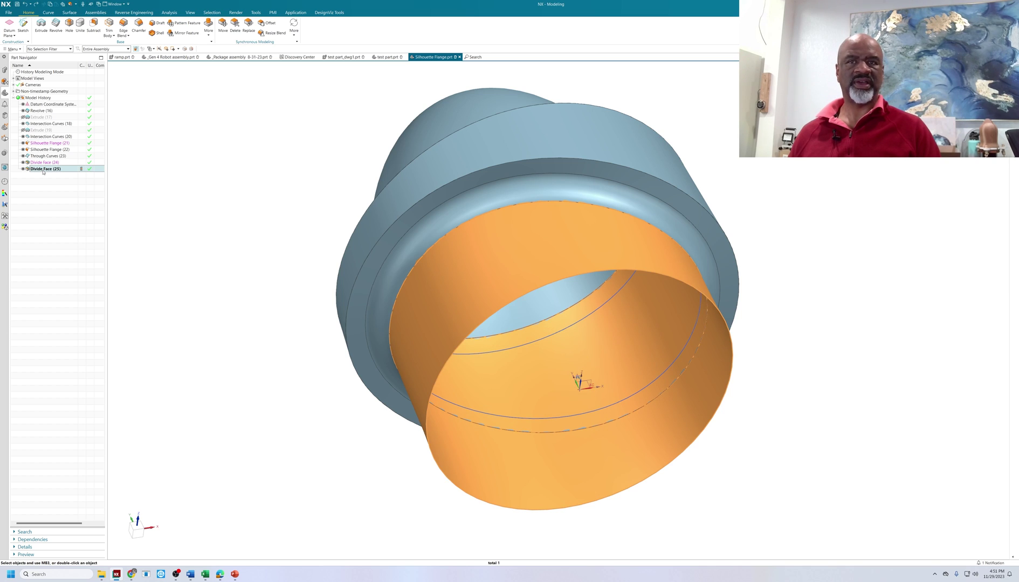
{"action": "left_click", "coordinate": [41, 163]}
{"action": "left_click", "coordinate": [35, 182]}
{"action": "middle_click_drag", "start_coordinate": [342, 238], "coordinate": [293, 233]}
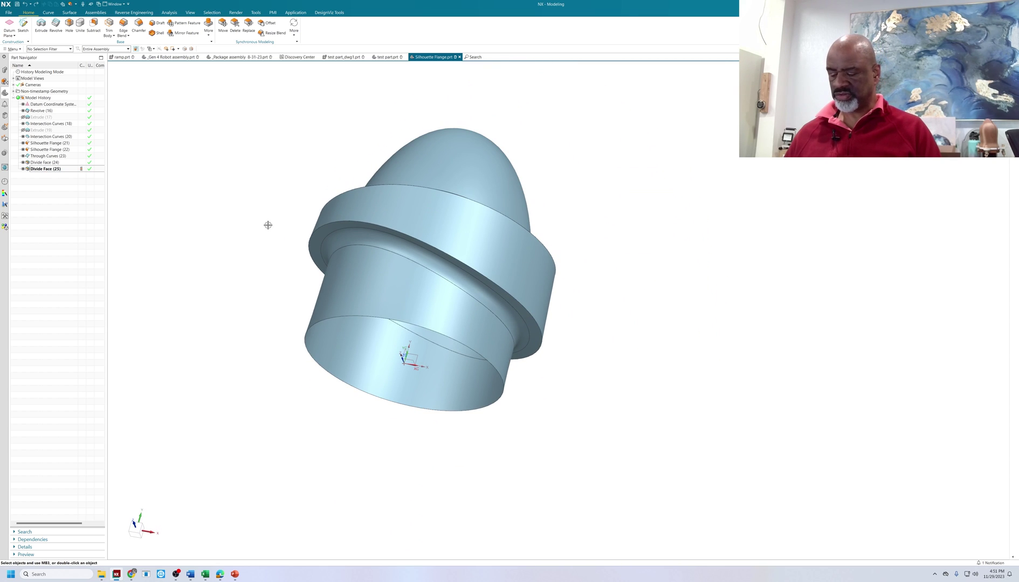
Section the part, then delete the band face between the two curves without healing
{"action": "key", "text": "ctrl+h"}
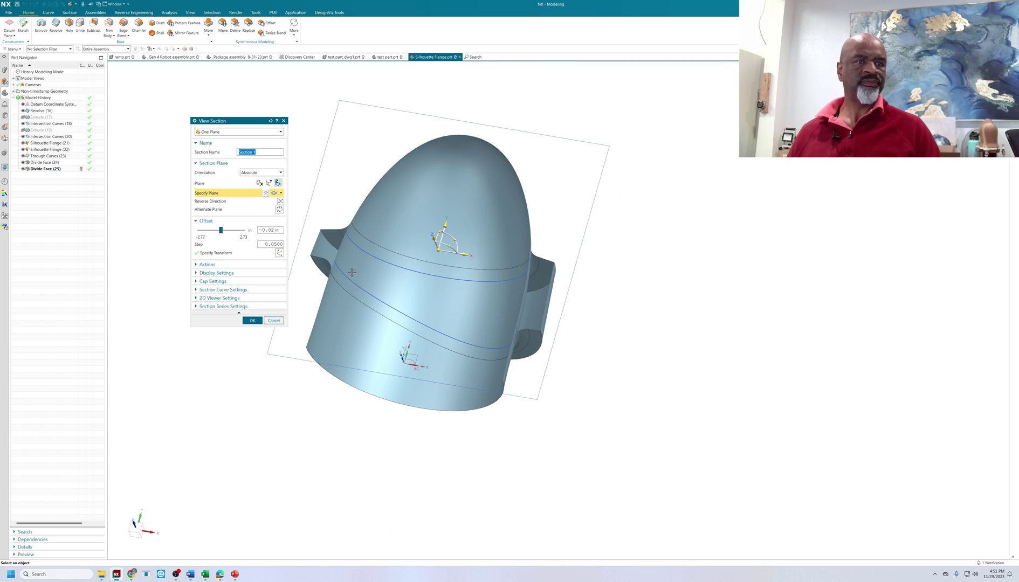
{"action": "left_click", "coordinate": [252, 320]}
{"action": "left_click", "coordinate": [235, 25]}
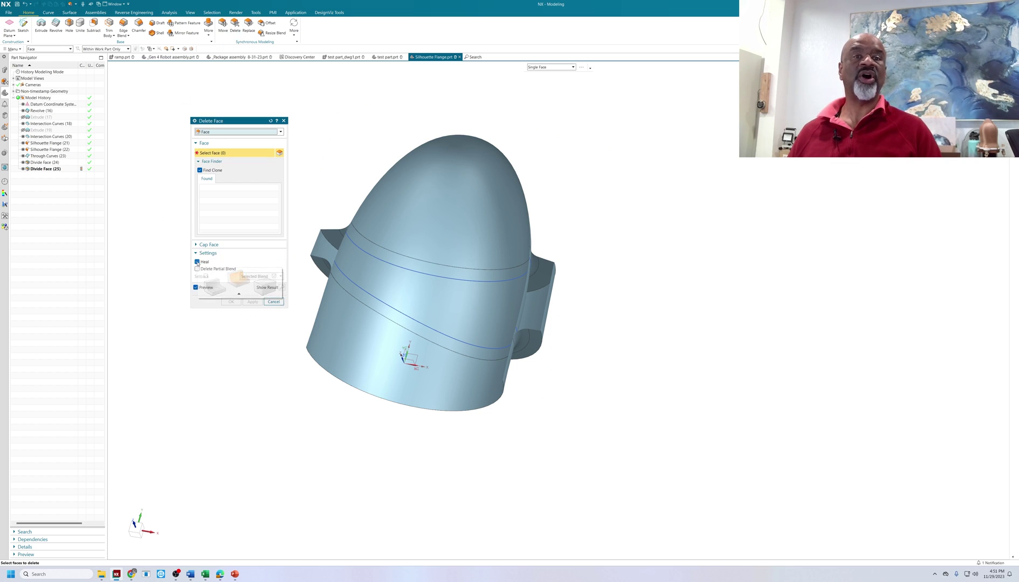
{"action": "left_click", "coordinate": [198, 261]}
{"action": "left_click", "coordinate": [374, 252]}
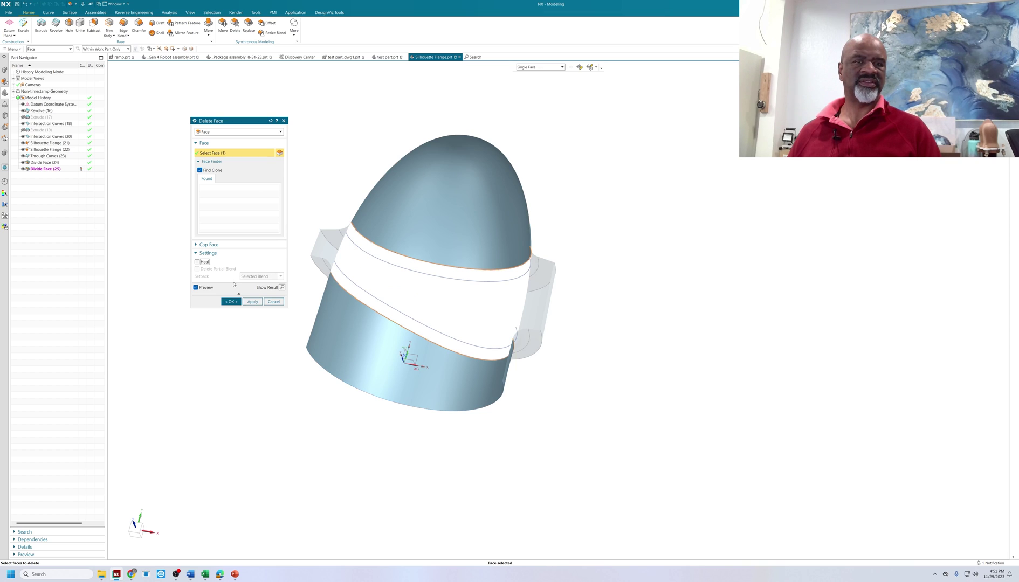
{"action": "left_click", "coordinate": [230, 301]}
{"action": "middle_click_drag", "start_coordinate": [296, 150], "coordinate": [322, 229]}
{"action": "key", "text": "ctrl+shift+k"}
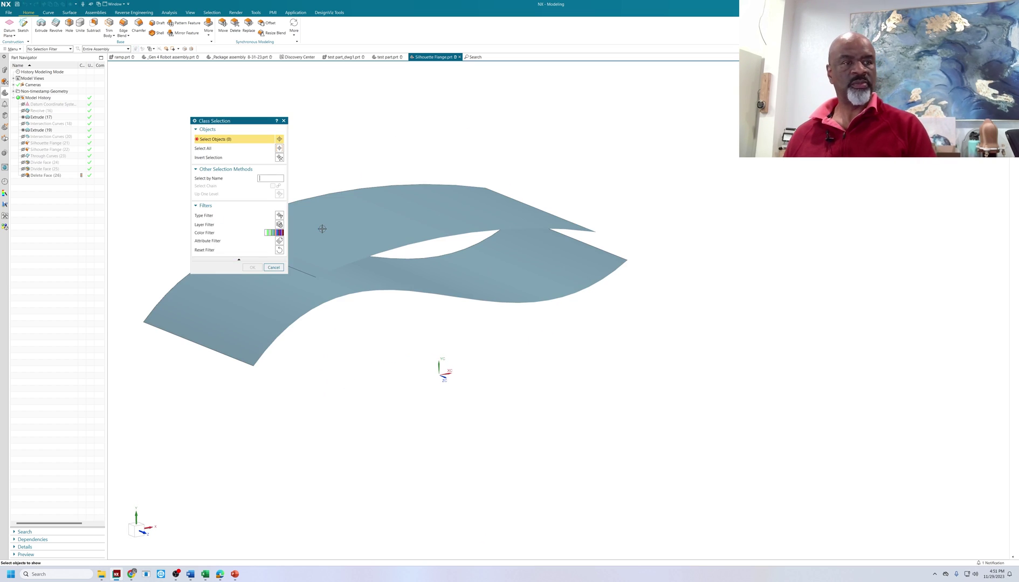
Turn off the section cut to show the whole part's hollow bottom
{"action": "left_click", "coordinate": [274, 267]}
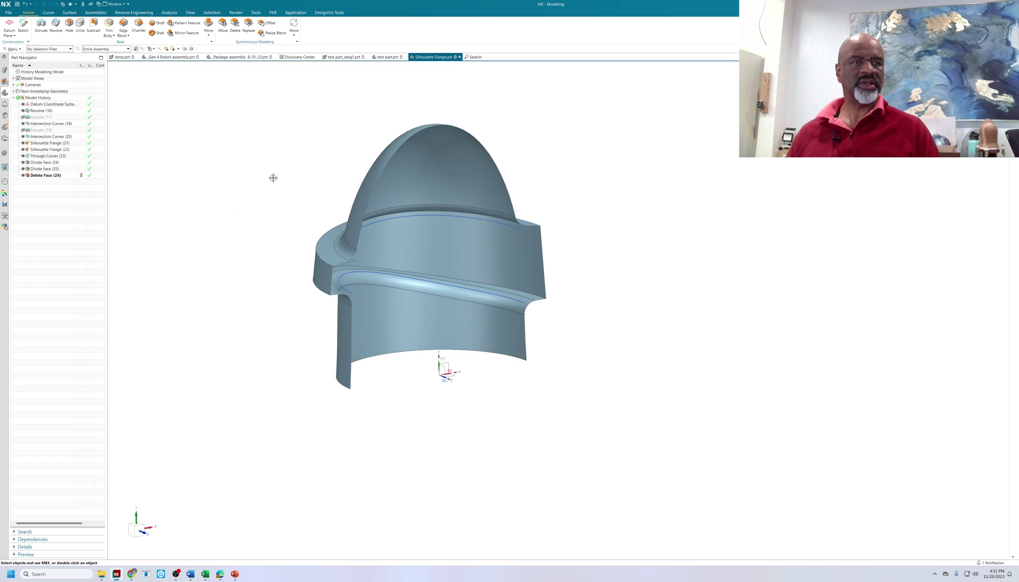
{"action": "left_click", "coordinate": [190, 13]}
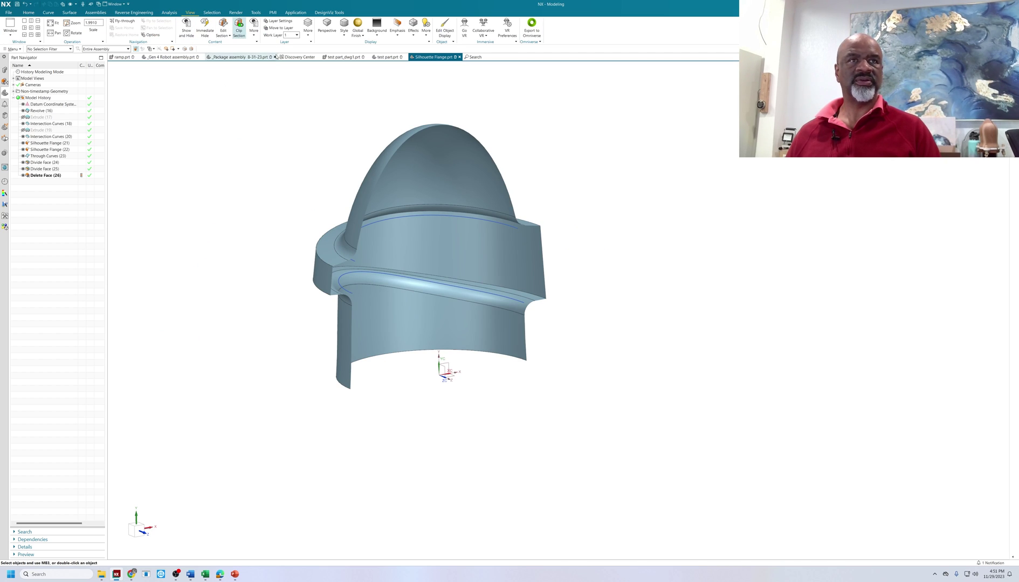
{"action": "left_click", "coordinate": [239, 27]}
{"action": "scroll", "coordinate": [291, 248], "scroll_direction": "up", "scroll_amount": 2}
{"action": "middle_click_drag", "start_coordinate": [283, 239], "coordinate": [278, 218]}
{"action": "scroll", "coordinate": [277, 218], "scroll_direction": "up", "scroll_amount": 2}
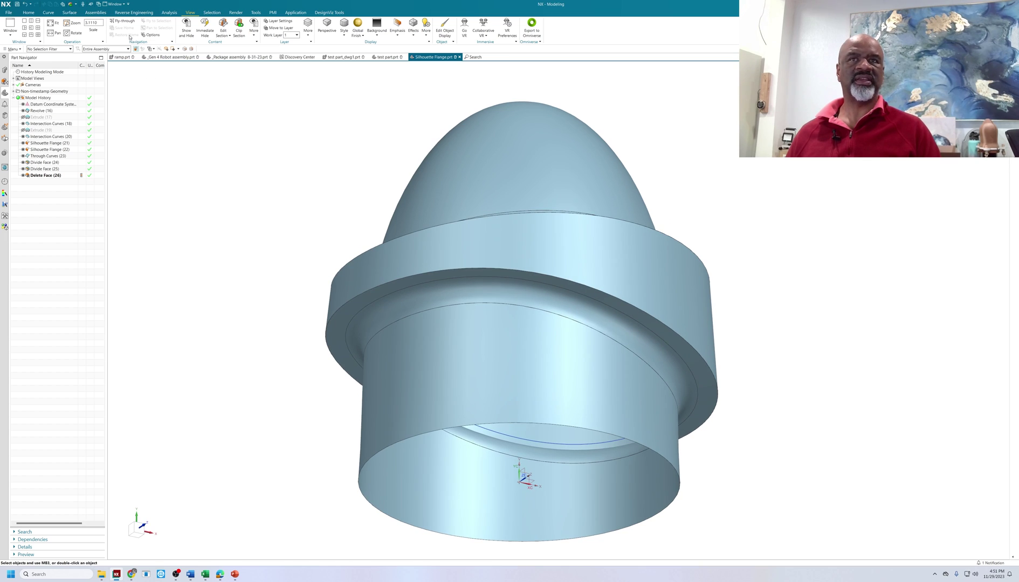
Cap the bottom with a Bounded Plane on its circular edge
{"action": "left_click", "coordinate": [69, 13]}
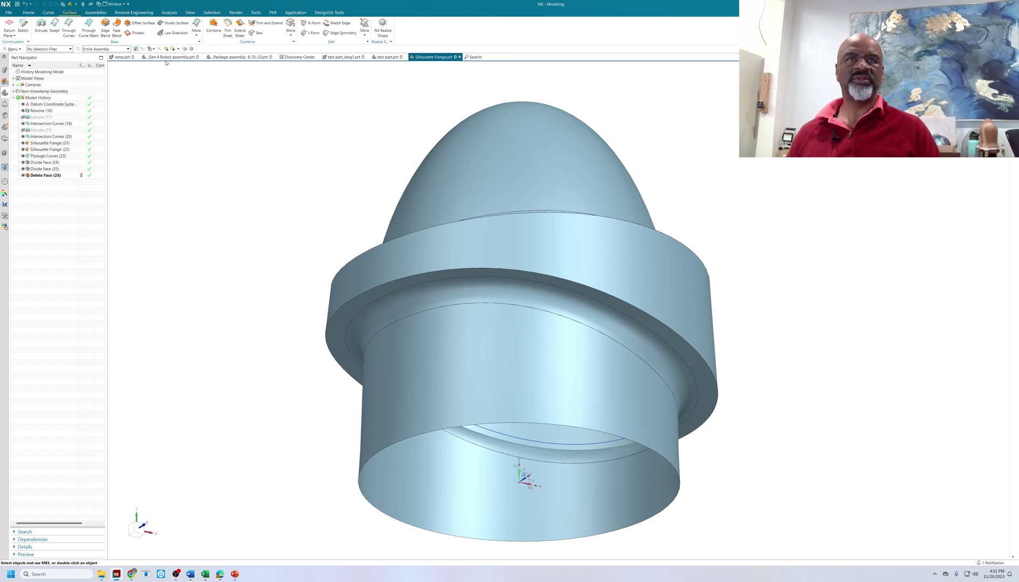
{"action": "left_click", "coordinate": [197, 27]}
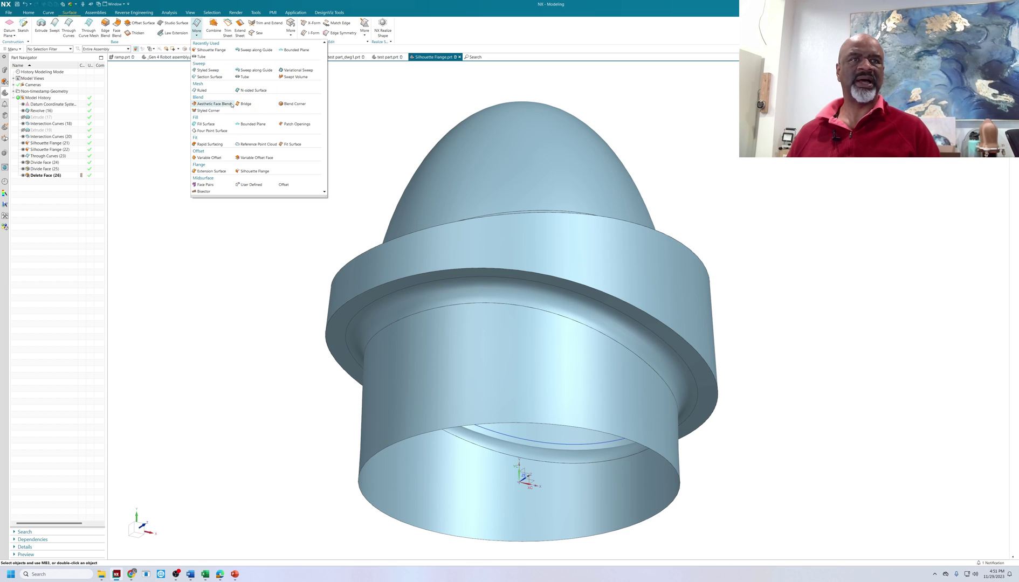
{"action": "left_click", "coordinate": [251, 124]}
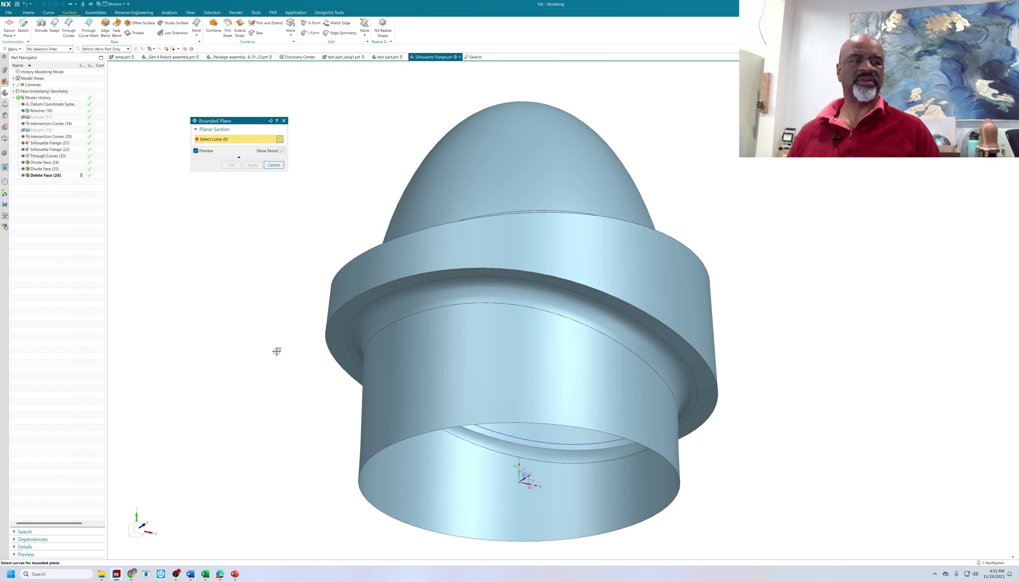
{"action": "left_click", "coordinate": [393, 443]}
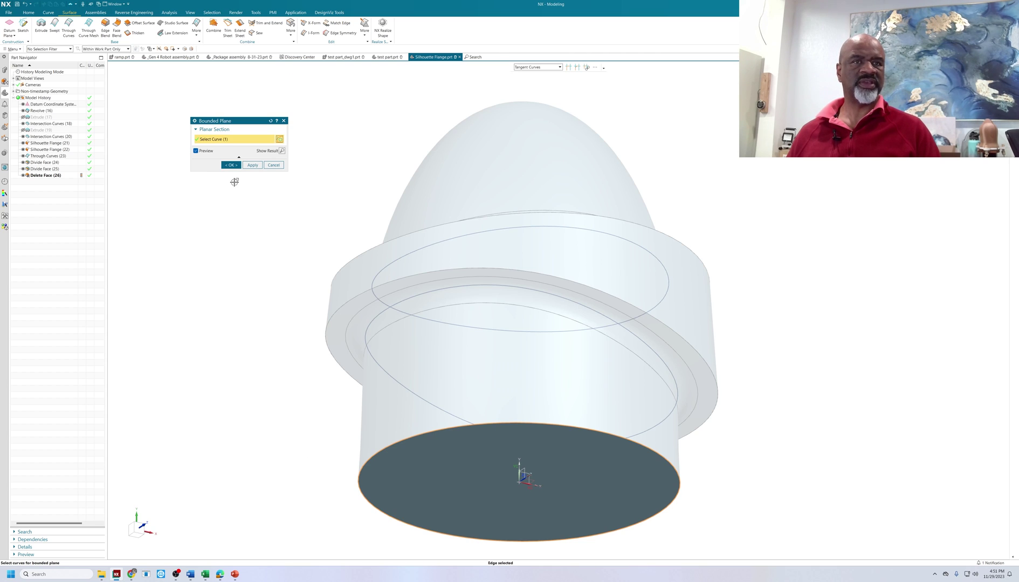
{"action": "left_click", "coordinate": [231, 165]}
{"action": "mouse_move", "coordinate": [280, 227]}
{"action": "middle_mouse_down"}
{"action": "mouse_move", "coordinate": [259, 272]}
{"action": "mouse_move", "coordinate": [227, 257]}
{"action": "middle_mouse_up"}
{"action": "scroll", "coordinate": [630, 180], "scroll_direction": "up", "scroll_amount": 2}
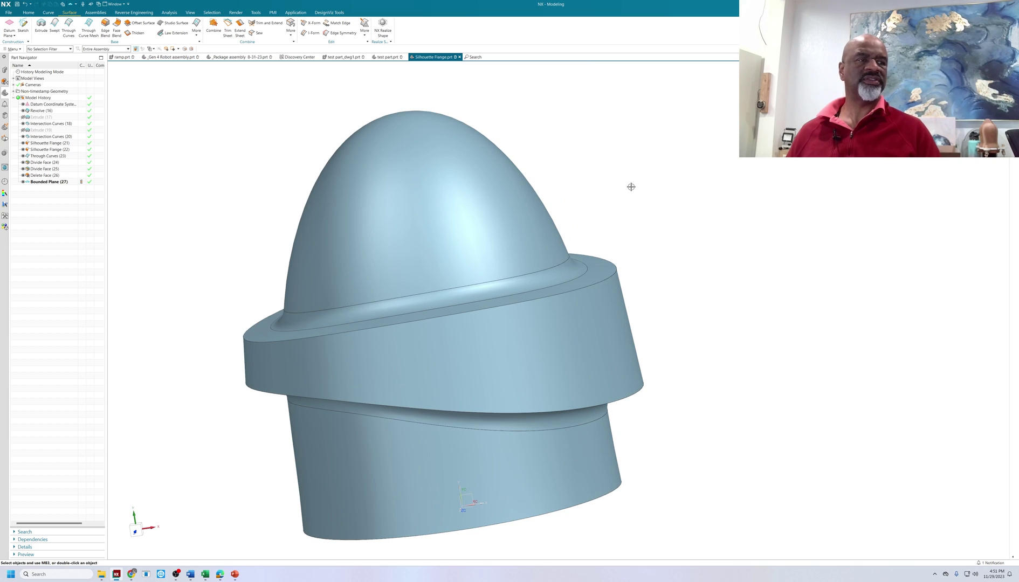
{"action": "scroll", "coordinate": [634, 199], "scroll_direction": "down", "scroll_amount": 1}
{"action": "middle_click_drag", "start_coordinate": [632, 200], "coordinate": [593, 216]}
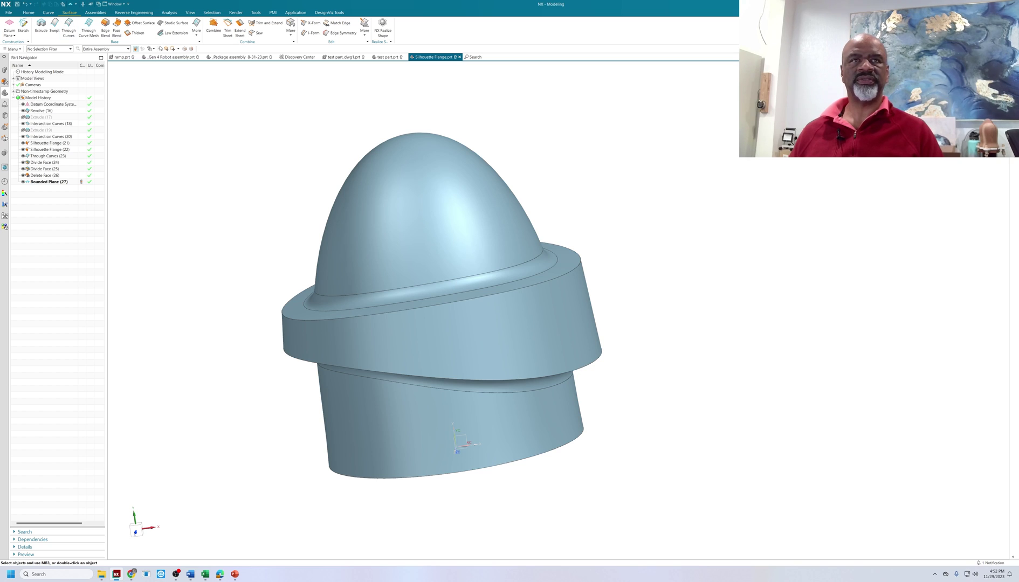
Sew the dome target with the five other sheets as tools into one solid
{"action": "left_click", "coordinate": [256, 33]}
{"action": "left_click", "coordinate": [404, 166]}
{"action": "scroll", "coordinate": [548, 157], "scroll_direction": "down", "scroll_amount": 3}
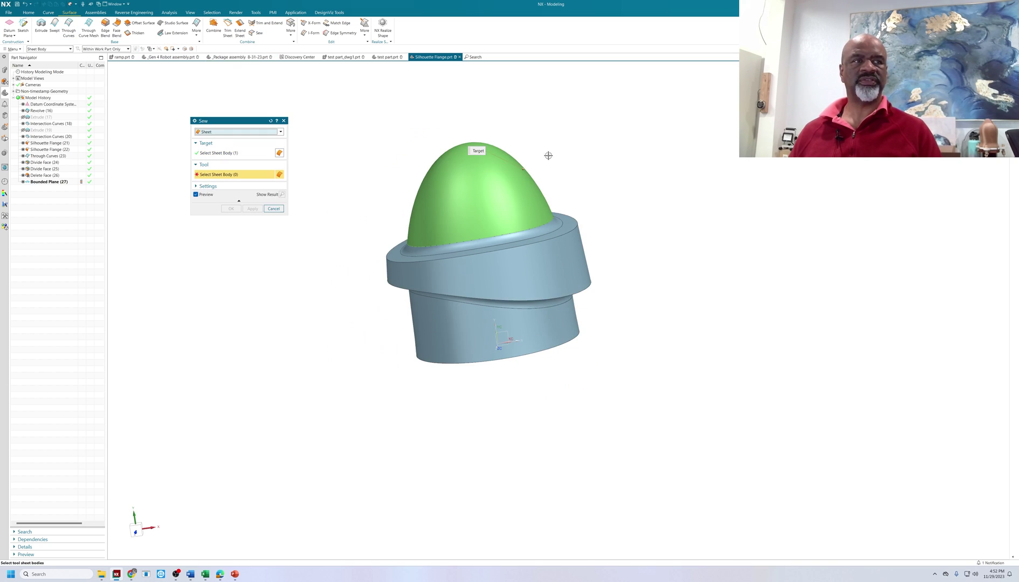
{"action": "left_click_drag", "start_coordinate": [351, 119], "coordinate": [658, 444]}
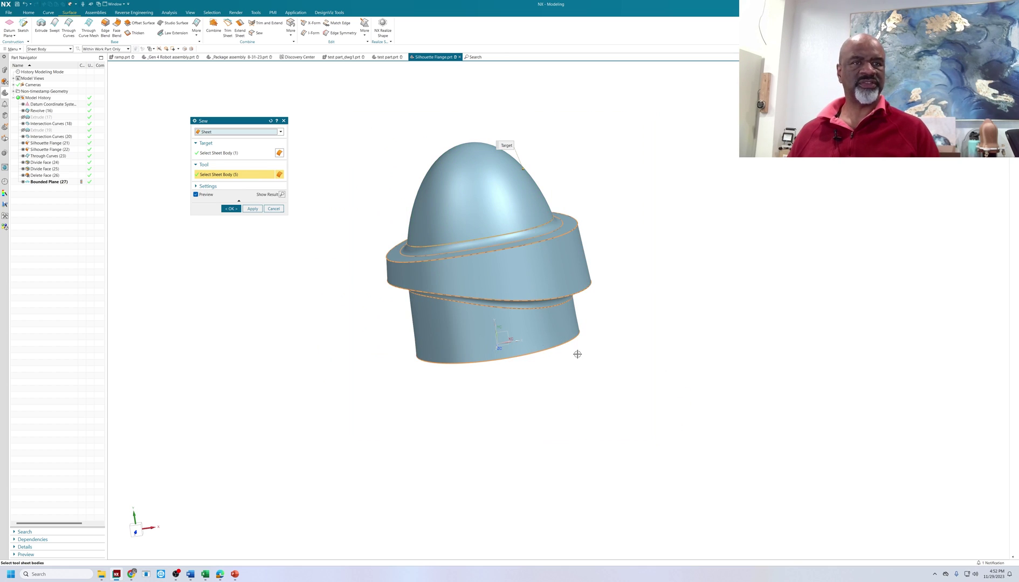
{"action": "left_click", "coordinate": [282, 195]}
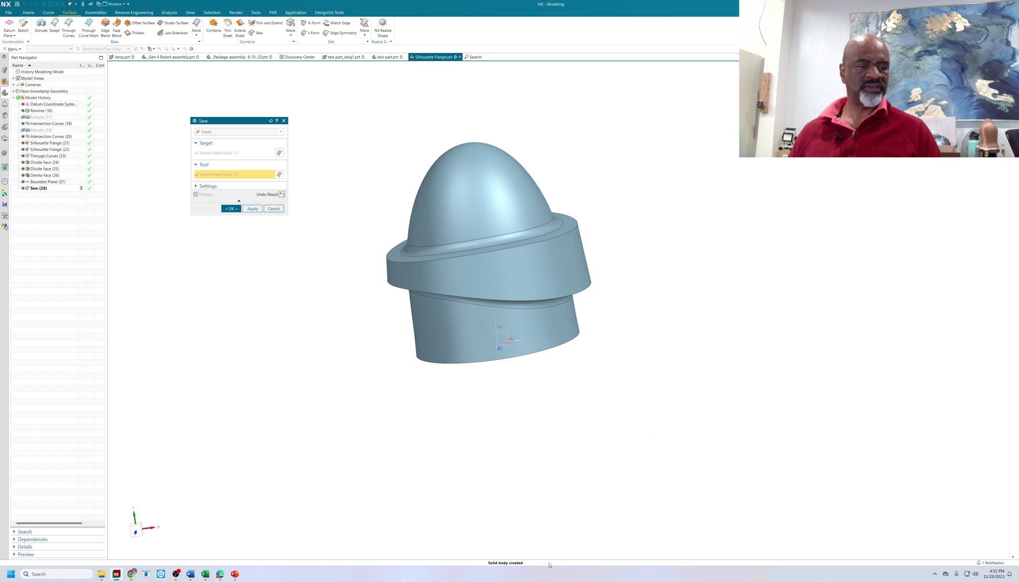
{"action": "left_click", "coordinate": [228, 209]}
{"action": "scroll", "coordinate": [593, 194], "scroll_direction": "up", "scroll_amount": 3}
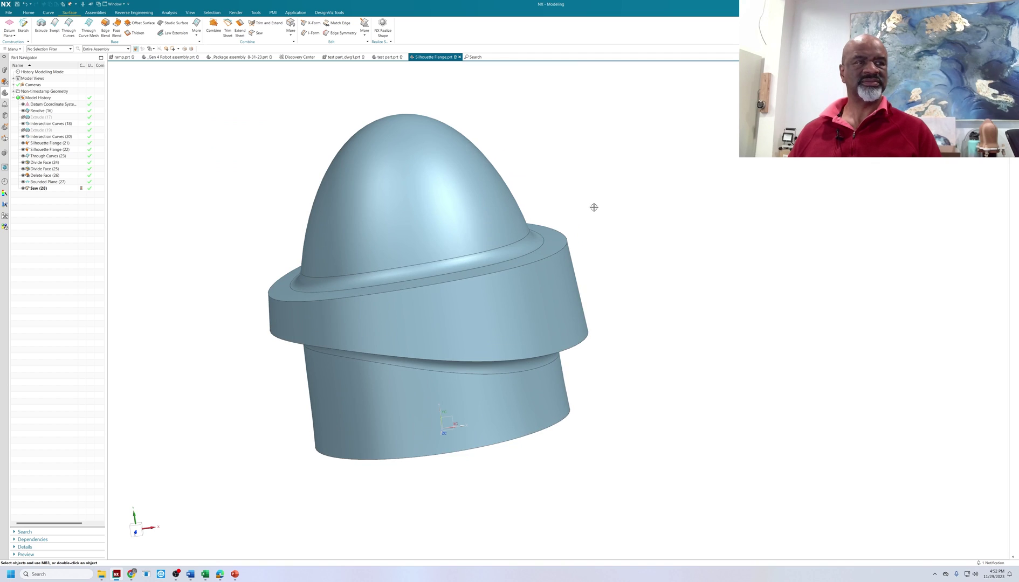
{"action": "middle_click_drag", "start_coordinate": [593, 207], "coordinate": [595, 222], "text": "shift"}
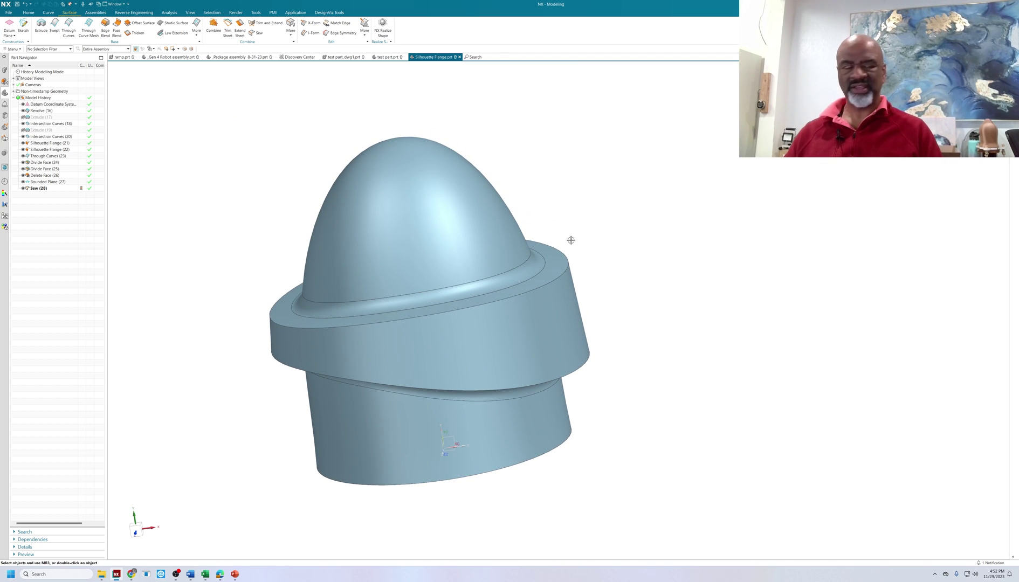
{"action": "key", "text": "ctrl+h"}
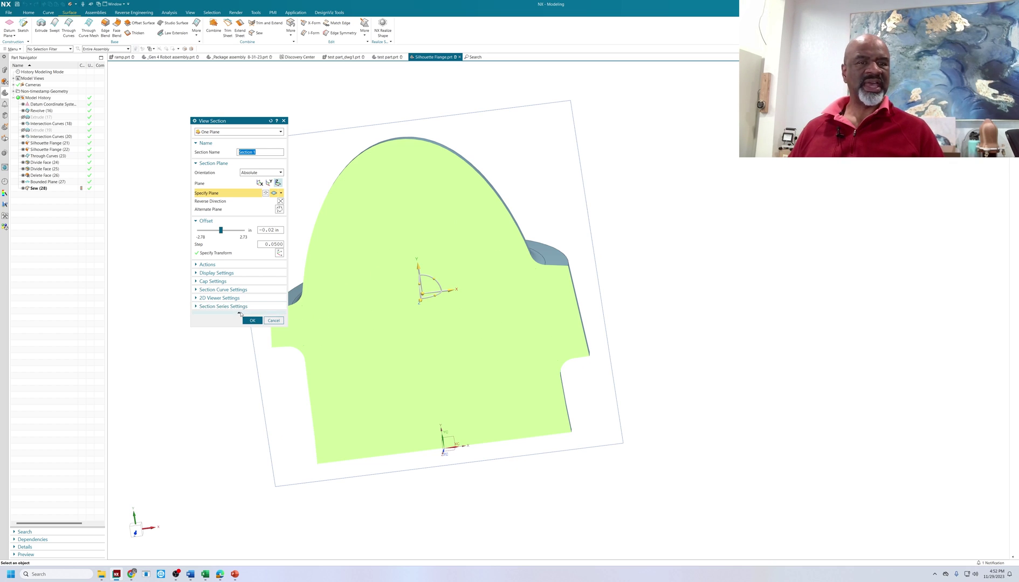
{"action": "left_click", "coordinate": [253, 320]}
{"action": "middle_click_drag", "start_coordinate": [653, 241], "coordinate": [514, 288]}
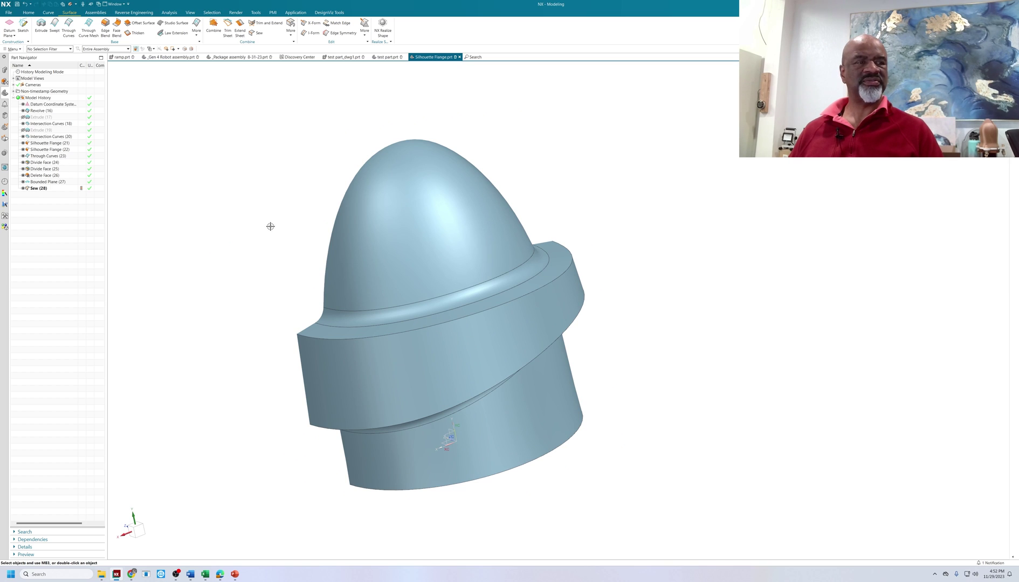
{"action": "middle_click_drag", "start_coordinate": [681, 258], "coordinate": [757, 270]}
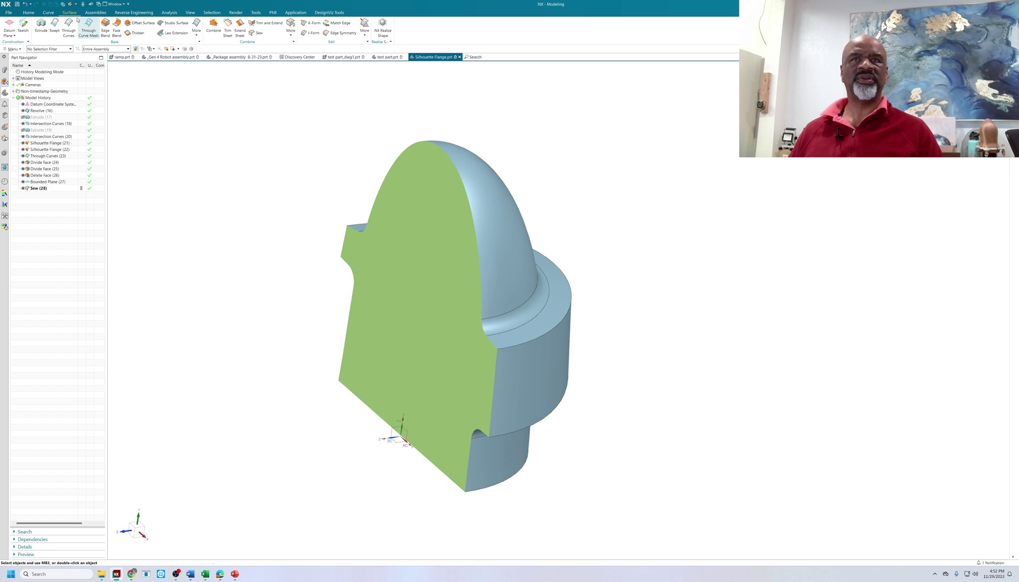
{"action": "left_click", "coordinate": [190, 12]}
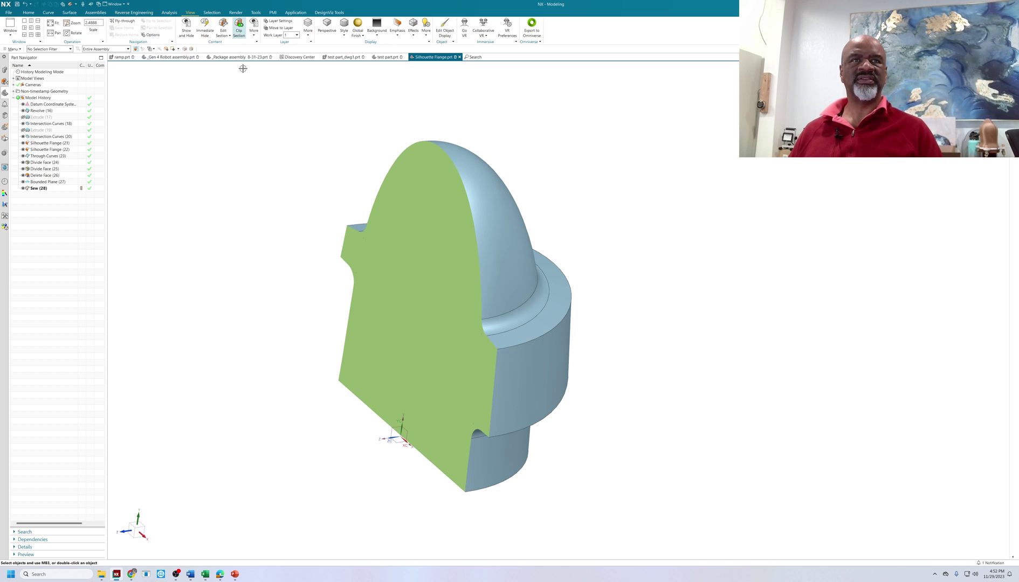
{"action": "left_click", "coordinate": [241, 33]}
{"action": "scroll", "coordinate": [563, 200], "scroll_direction": "up", "scroll_amount": 3}
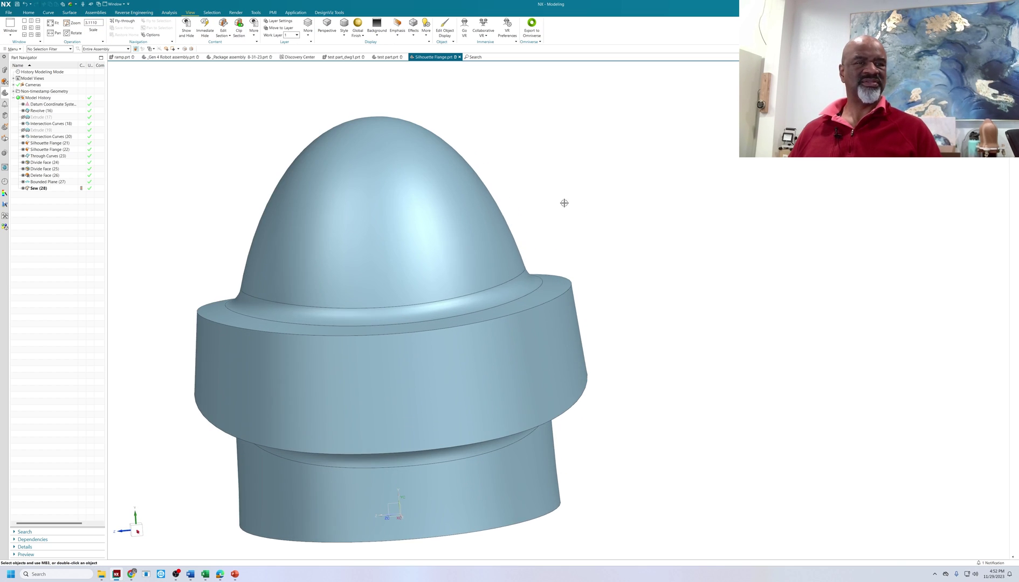
{"action": "middle_click_drag", "start_coordinate": [576, 208], "coordinate": [636, 220]}
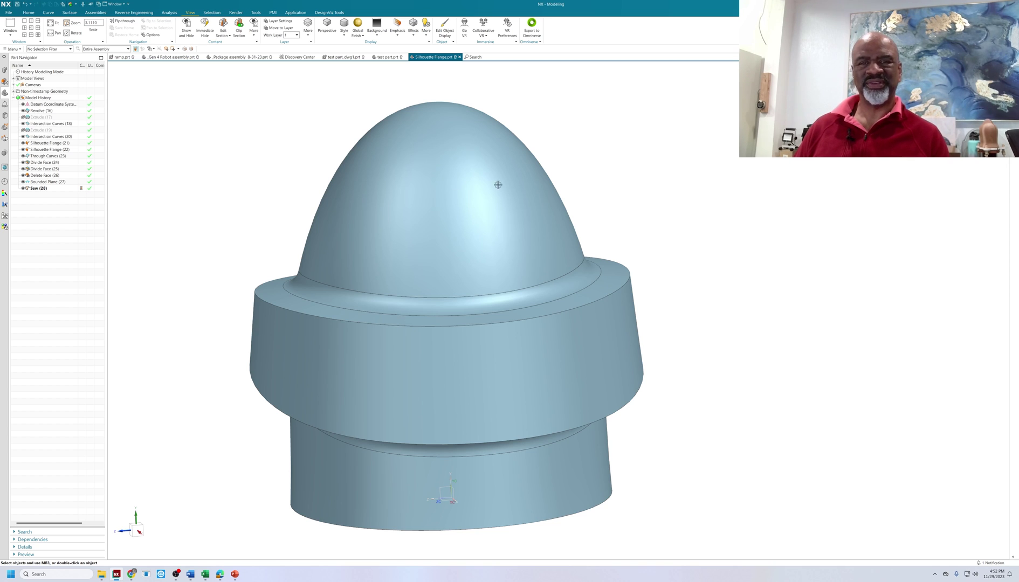
{"action": "middle_click_drag", "start_coordinate": [250, 178], "coordinate": [149, 137]}
{"action": "middle_click_drag", "start_coordinate": [702, 309], "coordinate": [700, 276]}
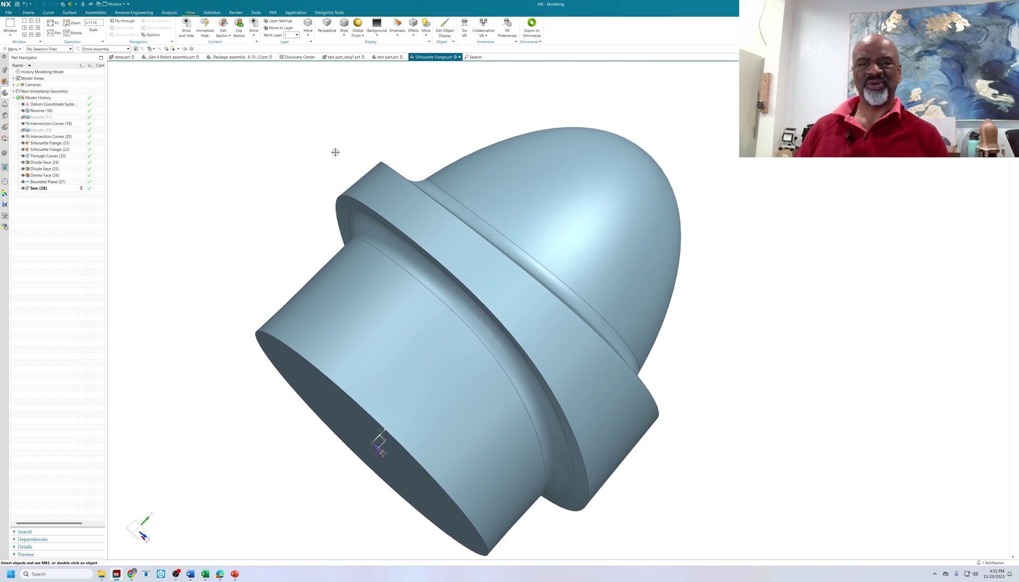